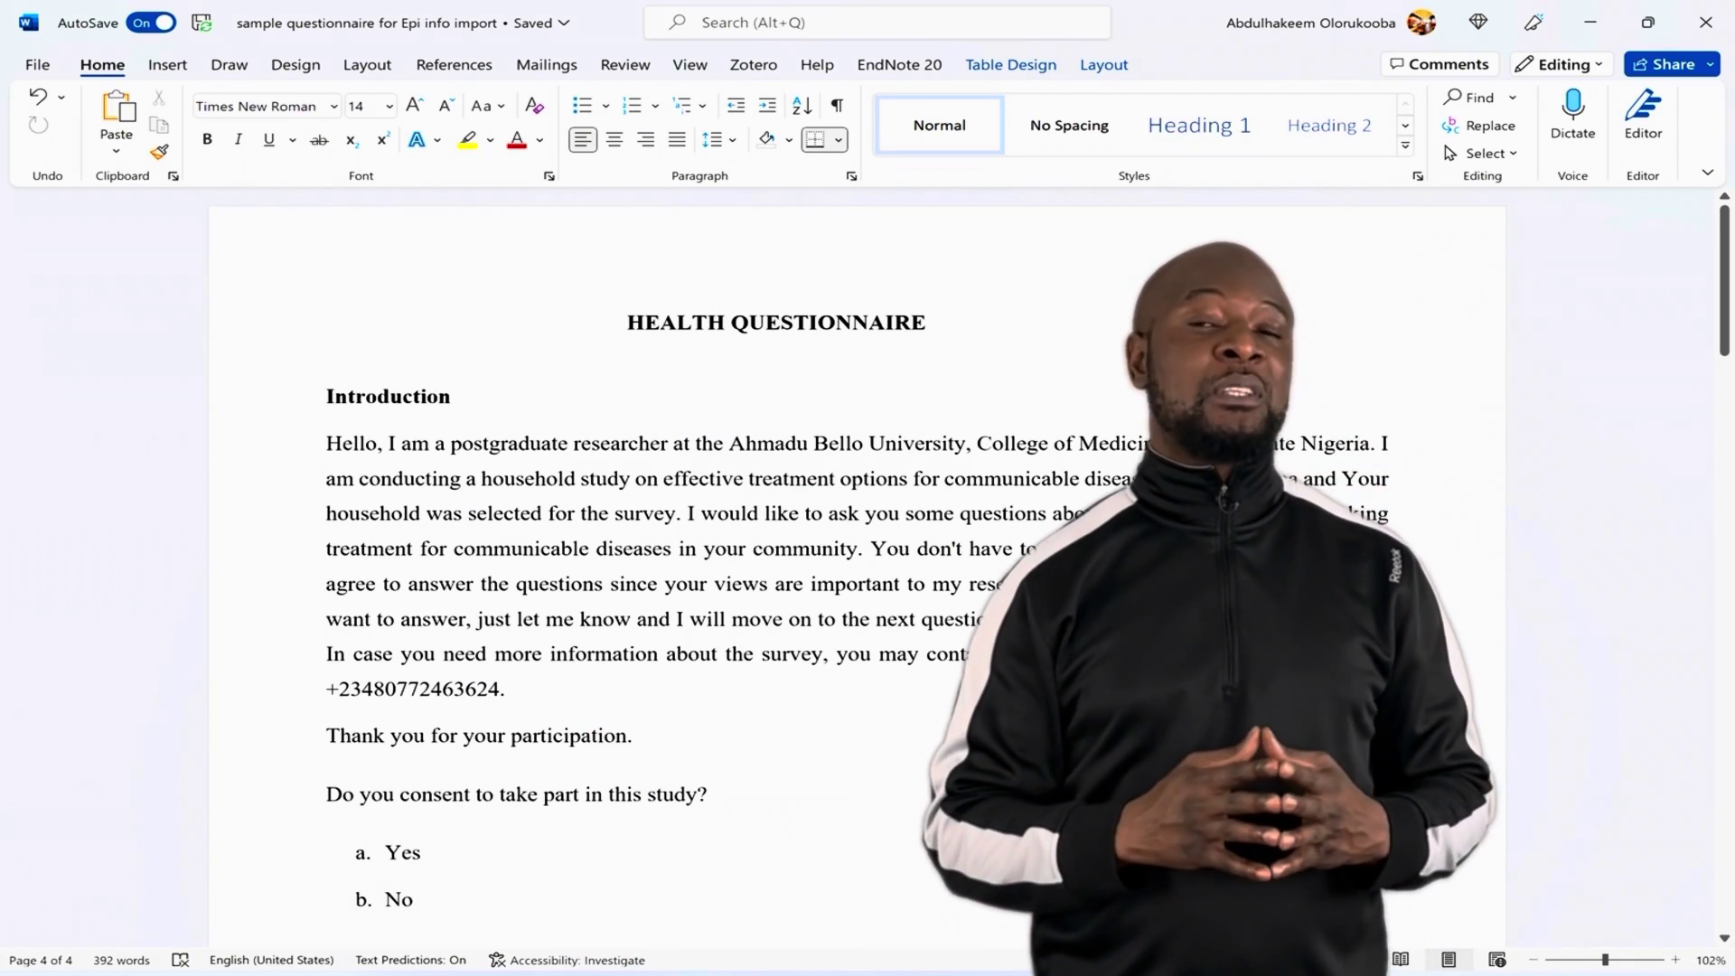
Step: Scroll through the Word questionnaire's Sections A to C to the end and back up slightly
scroll(813, 542, down, 5)
scroll(813, 542, down, 5)
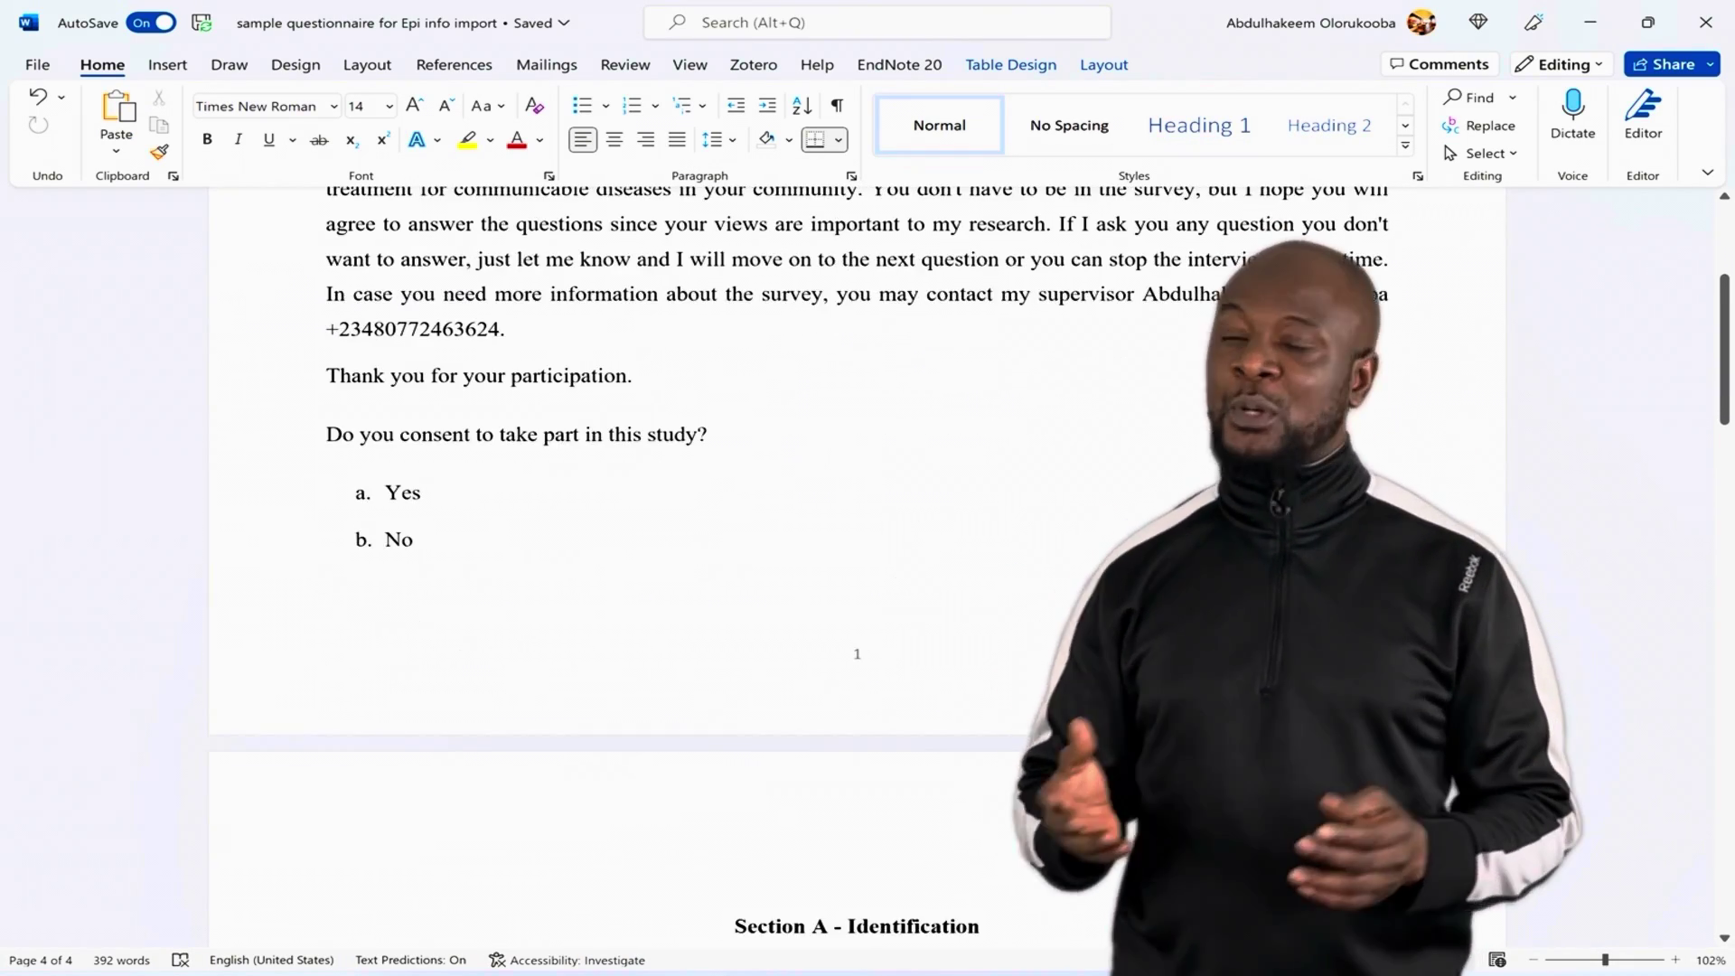
scroll(813, 542, down, 6)
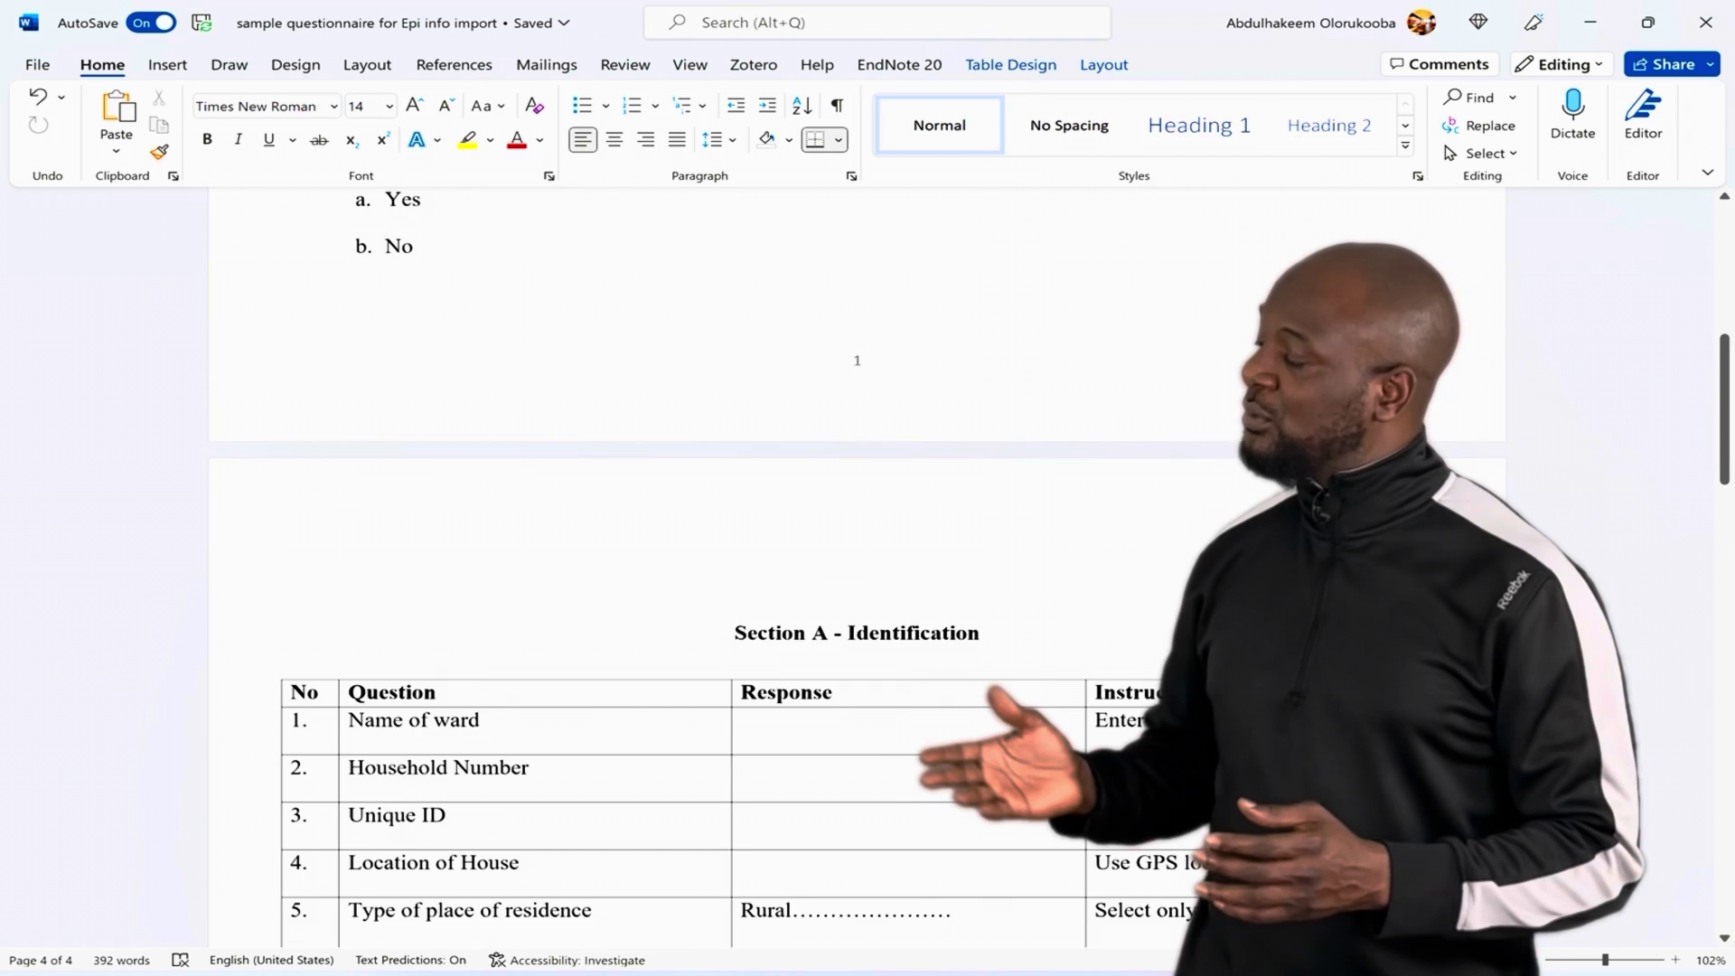
scroll(813, 542, down, 6)
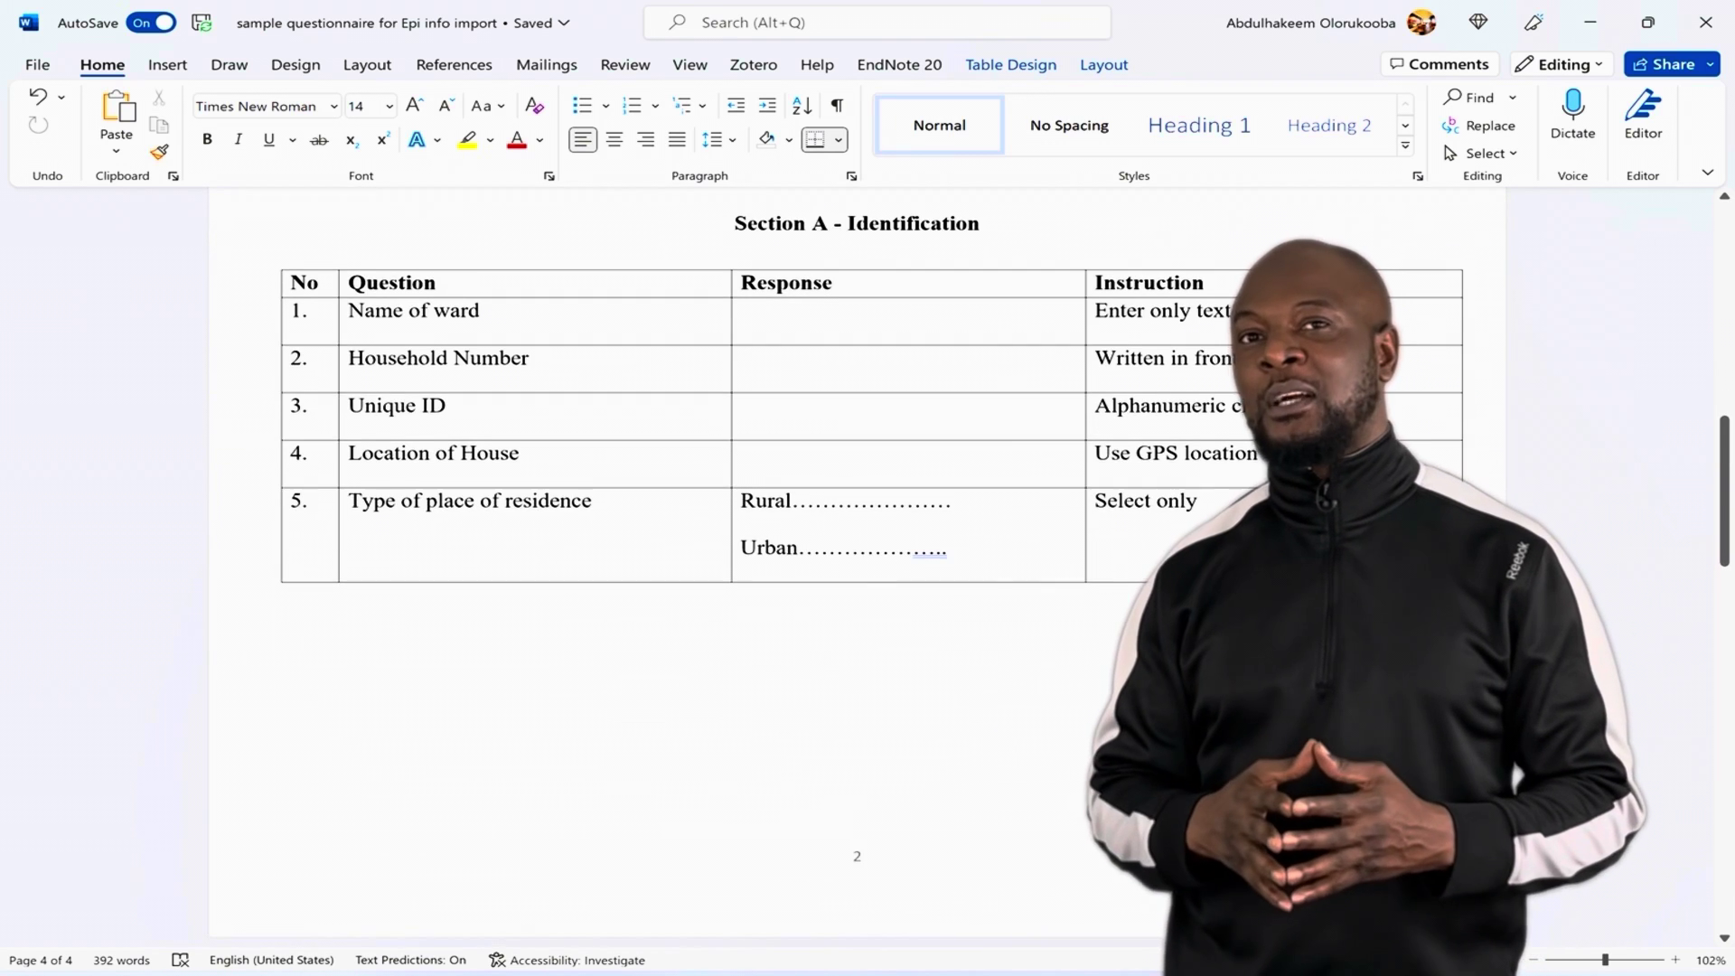
scroll(813, 542, down, 9)
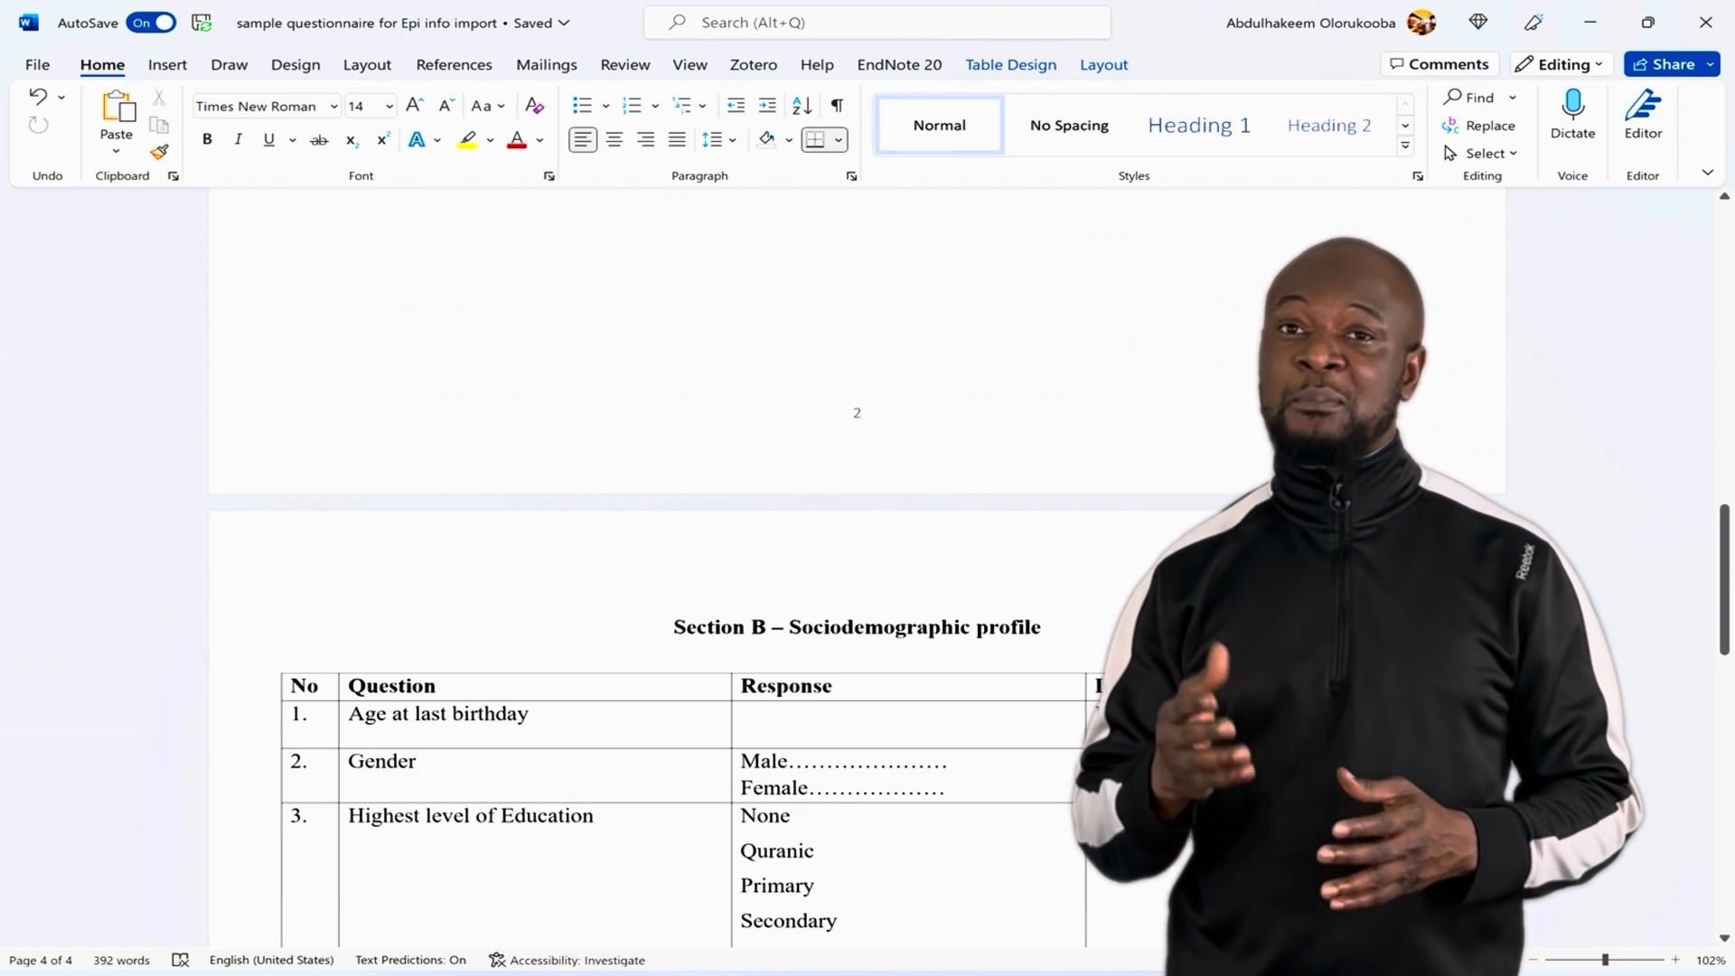
scroll(813, 542, down, 4)
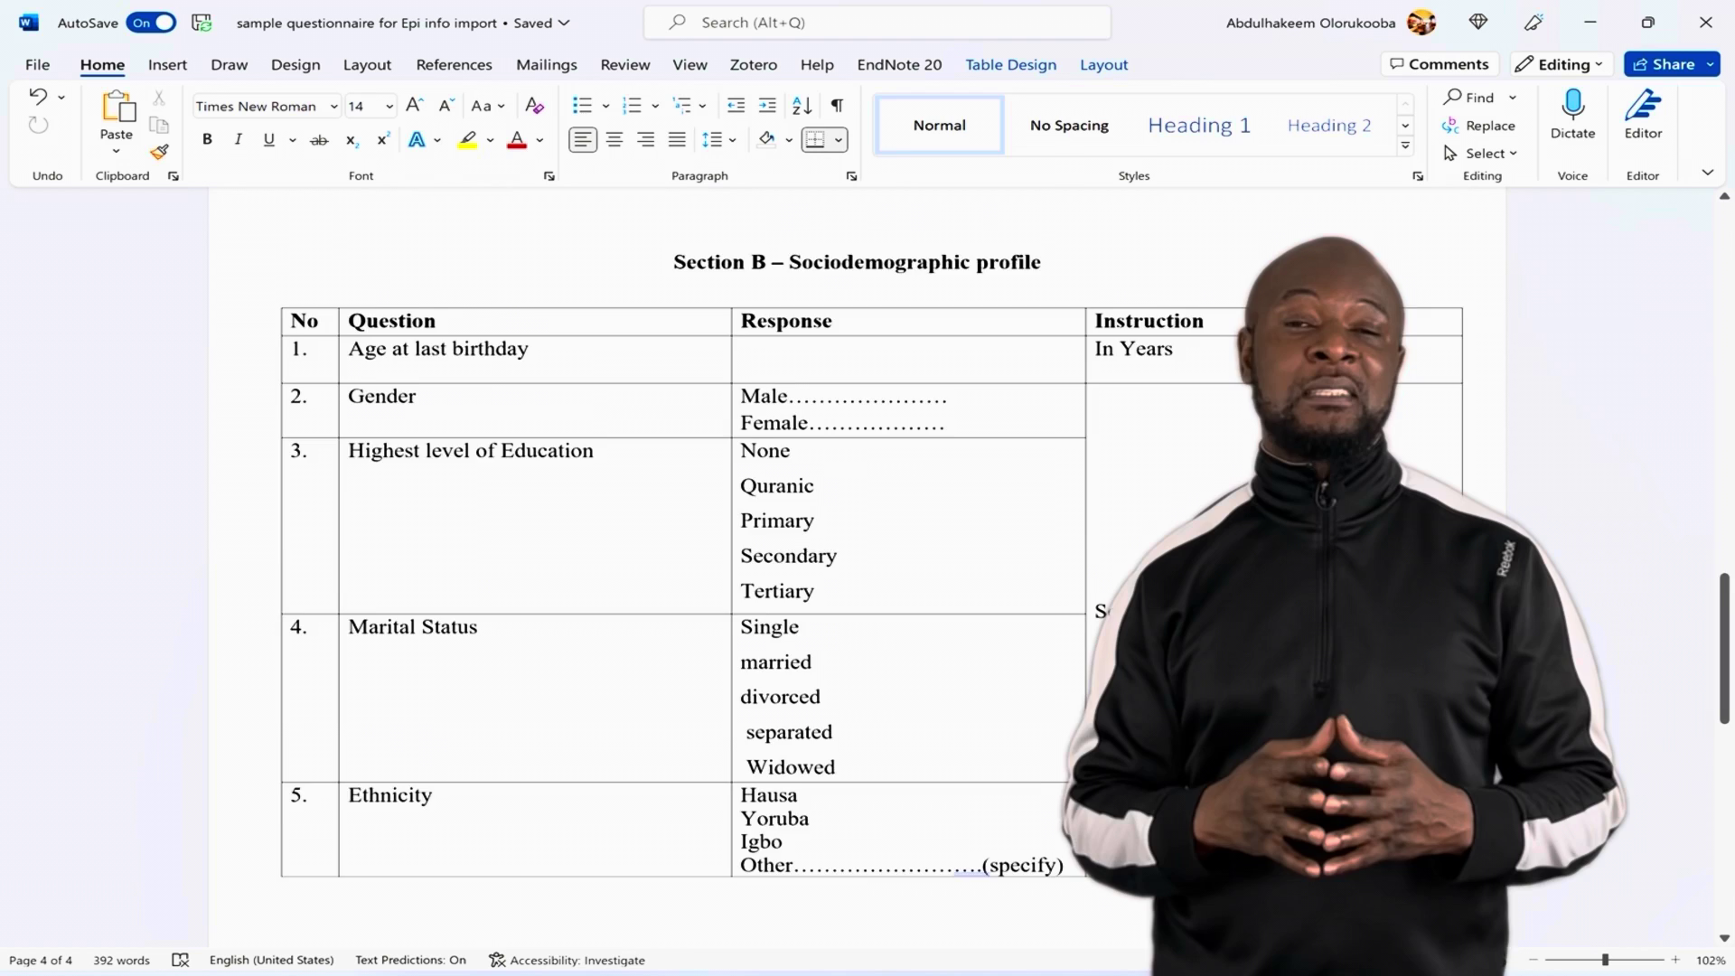
scroll(704, 560, down, 12)
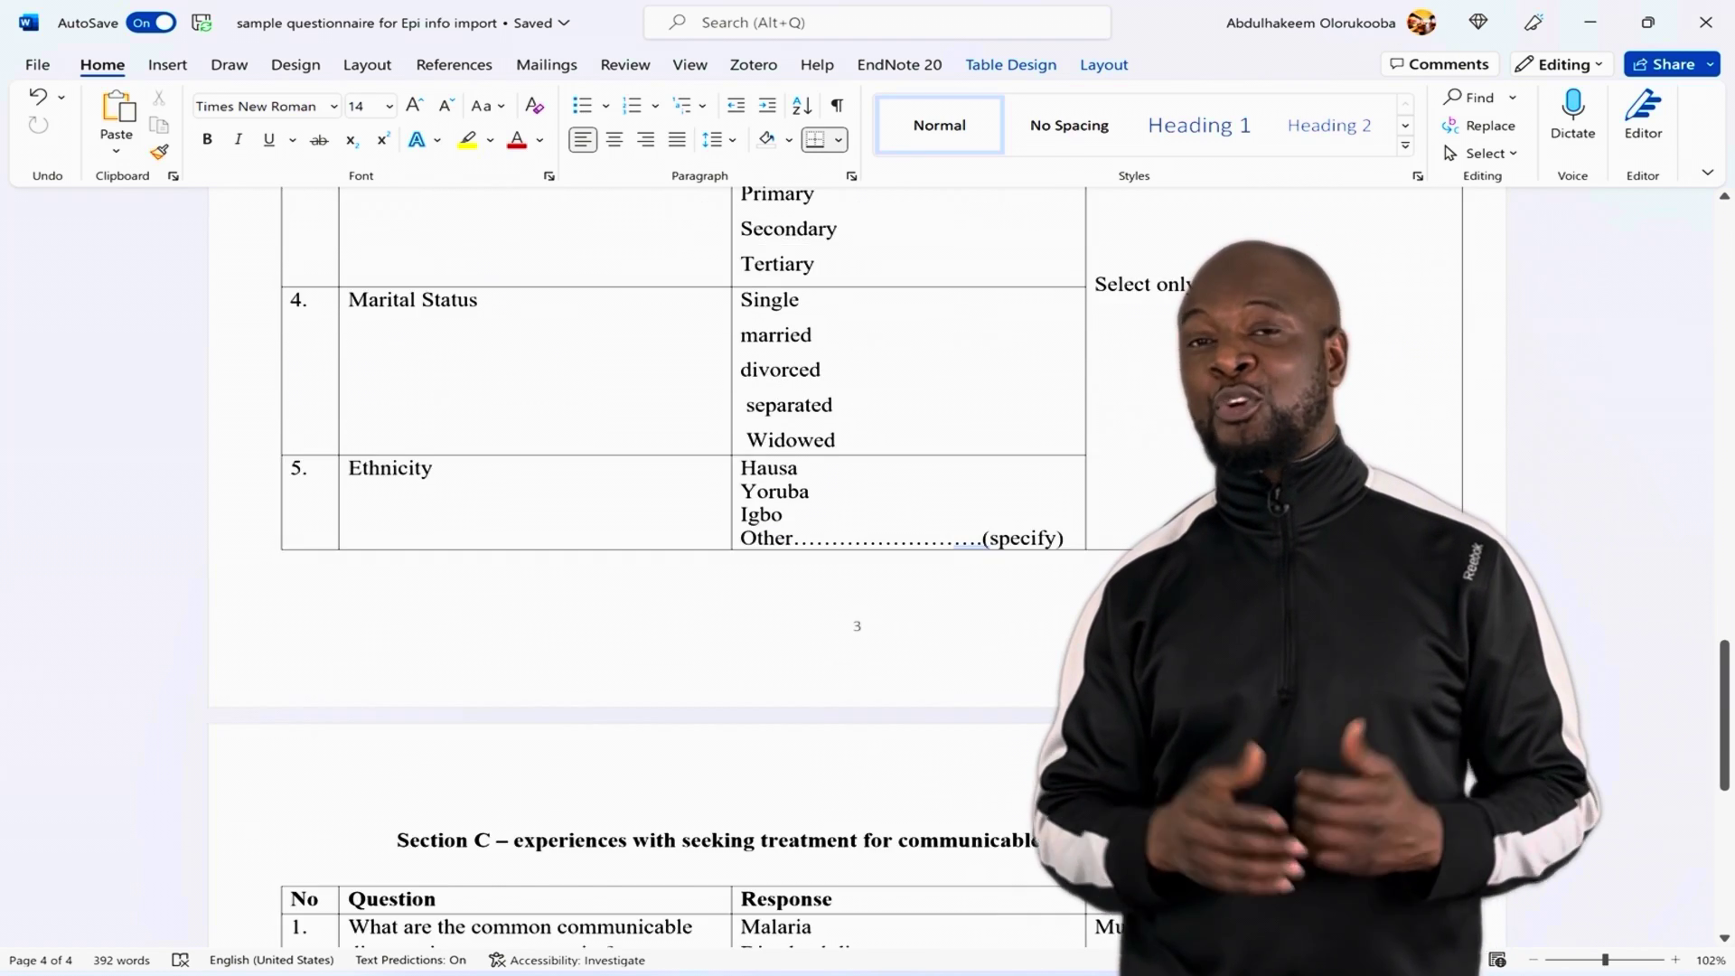
scroll(705, 560, down, 8)
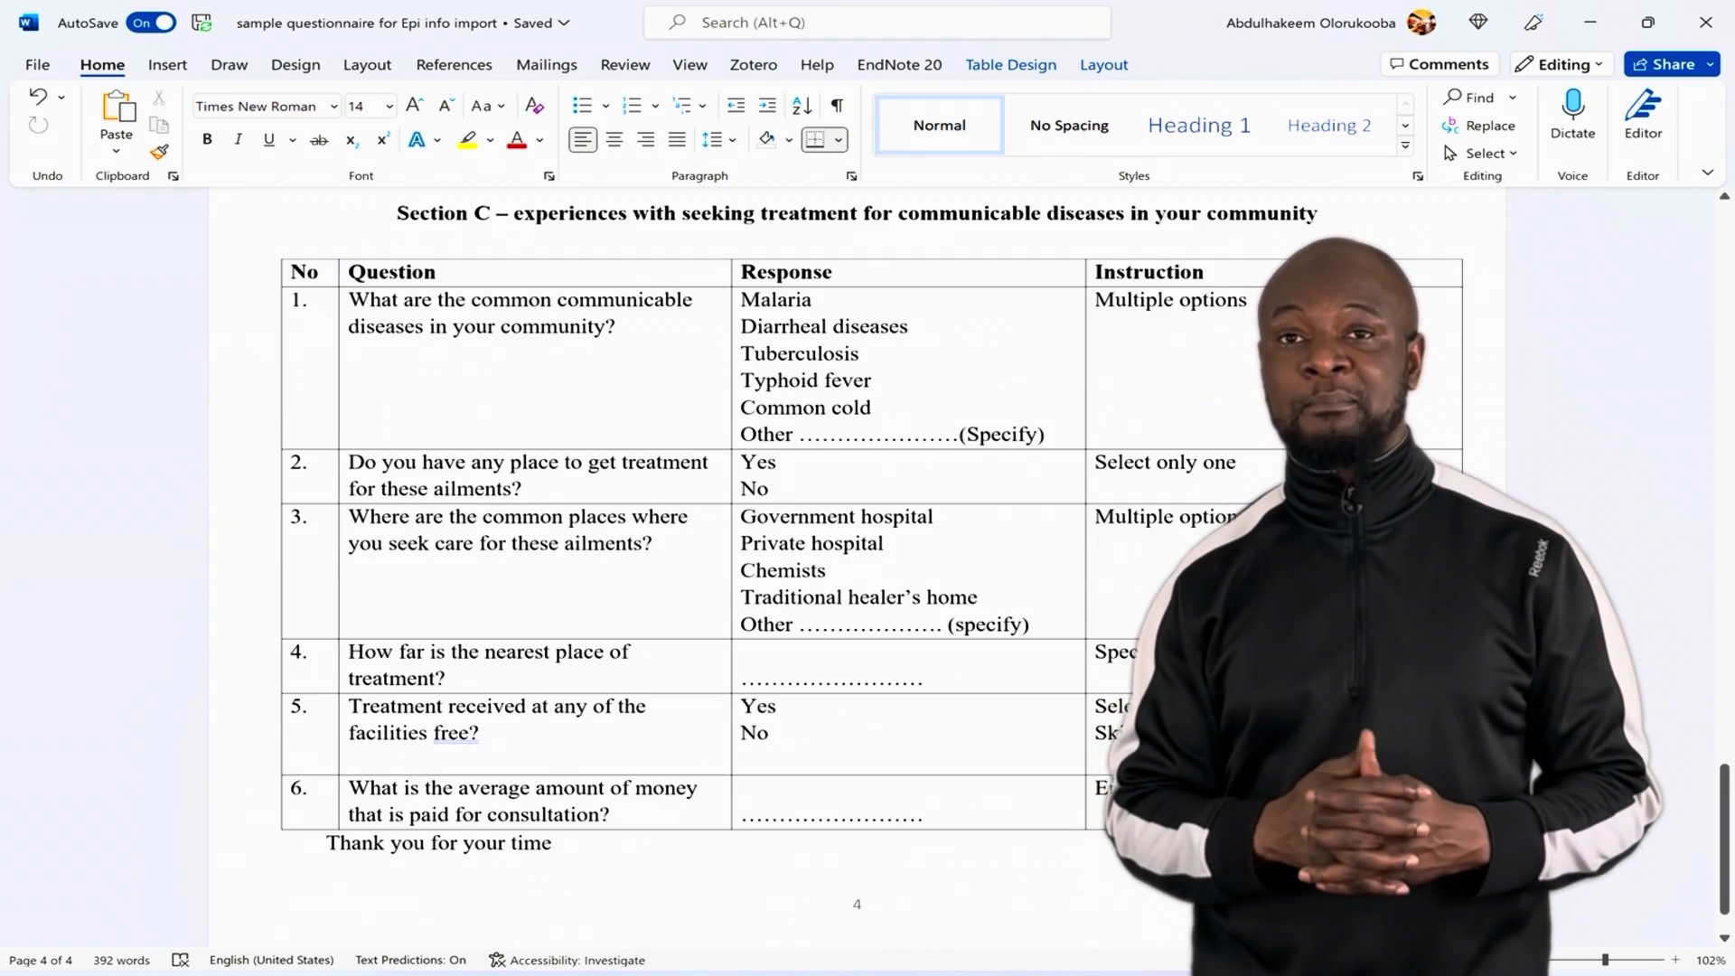
scroll(704, 560, up, 1)
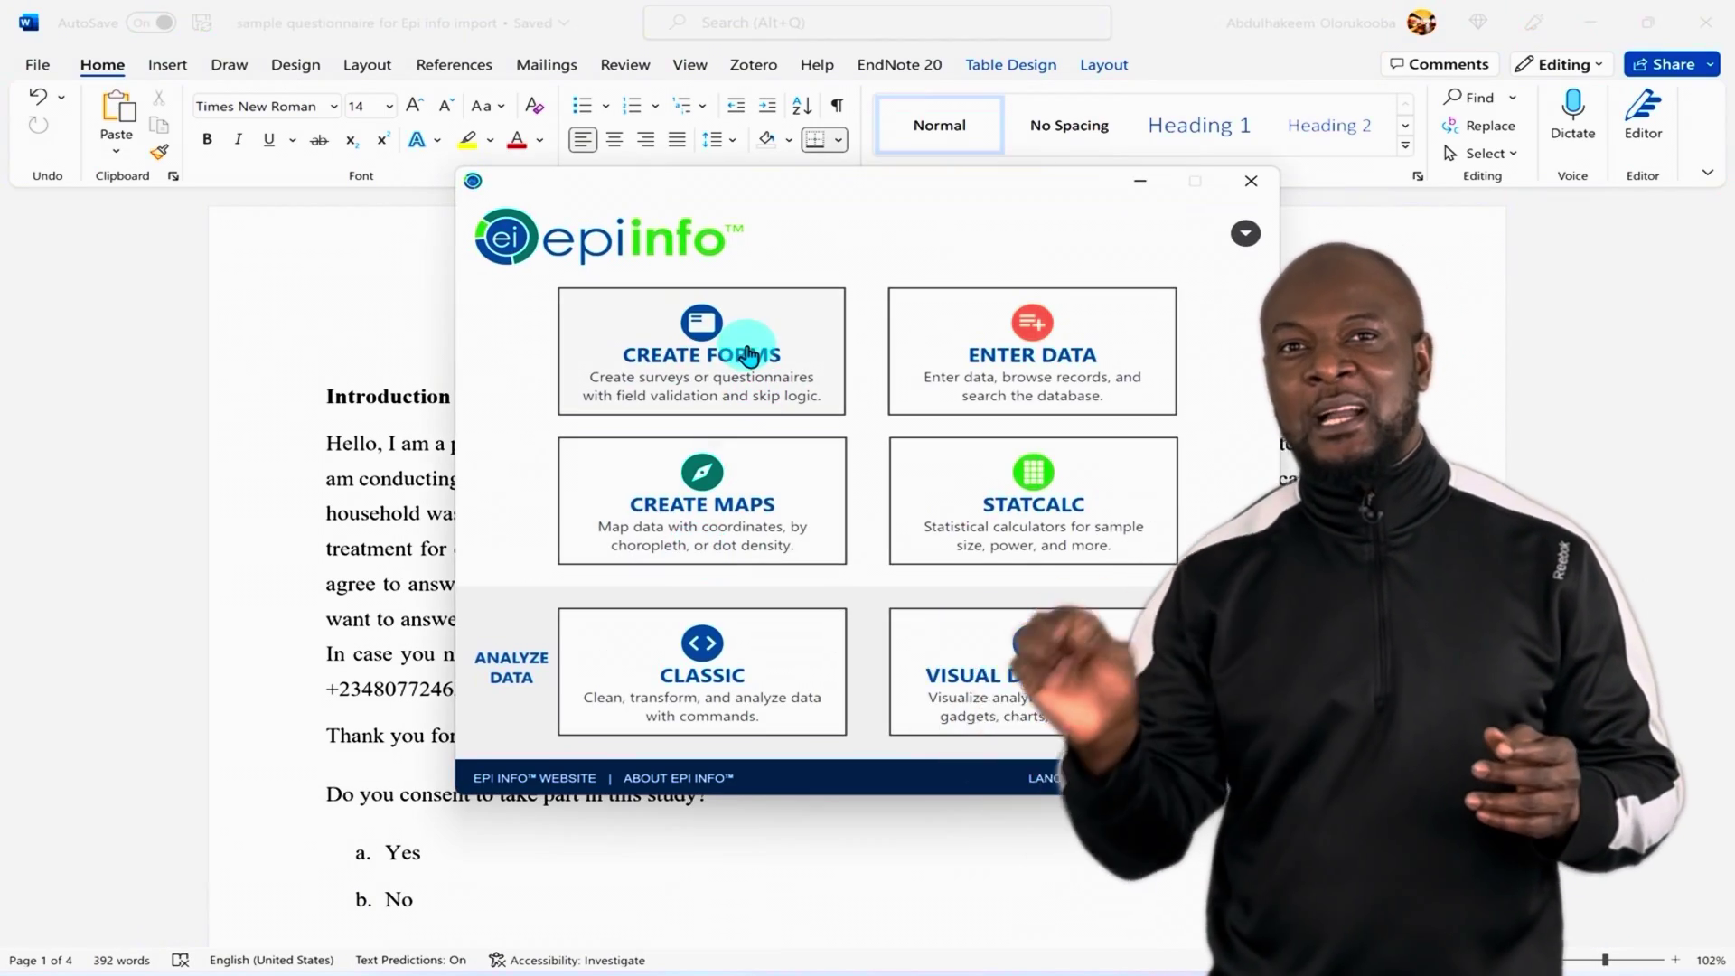
Step: Open Create Forms on Health_Questionnaire and preview Page 2 and Page 3, then return to Page 1
click(755, 340)
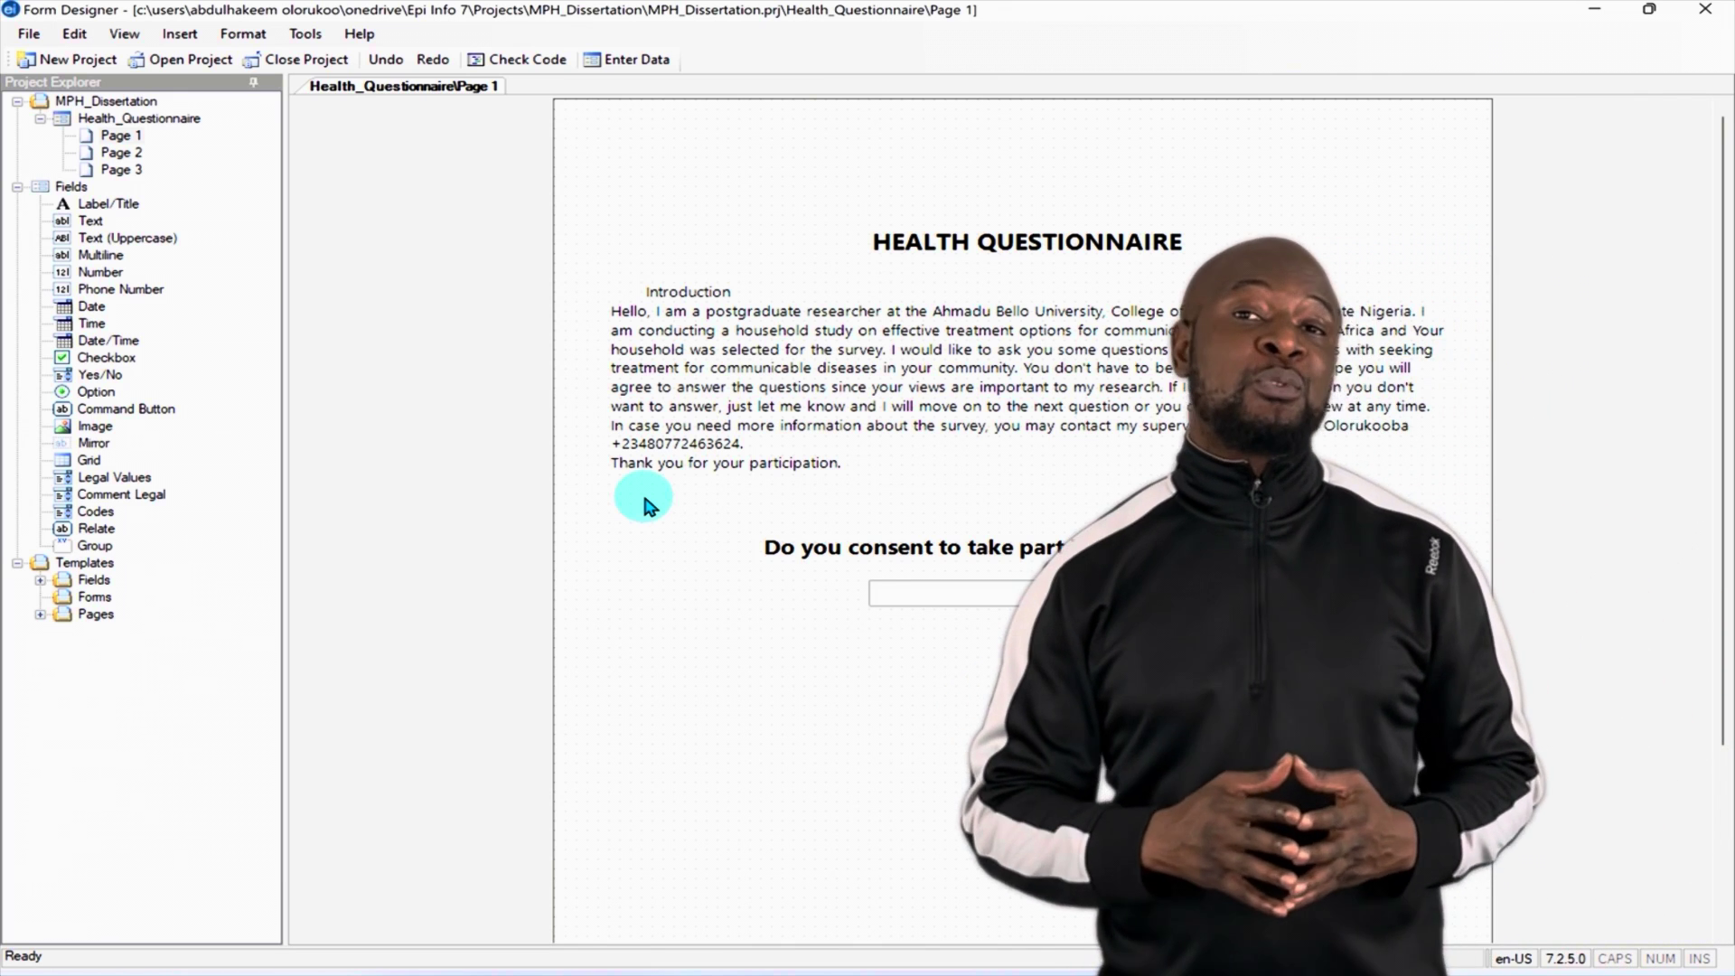
click(623, 474)
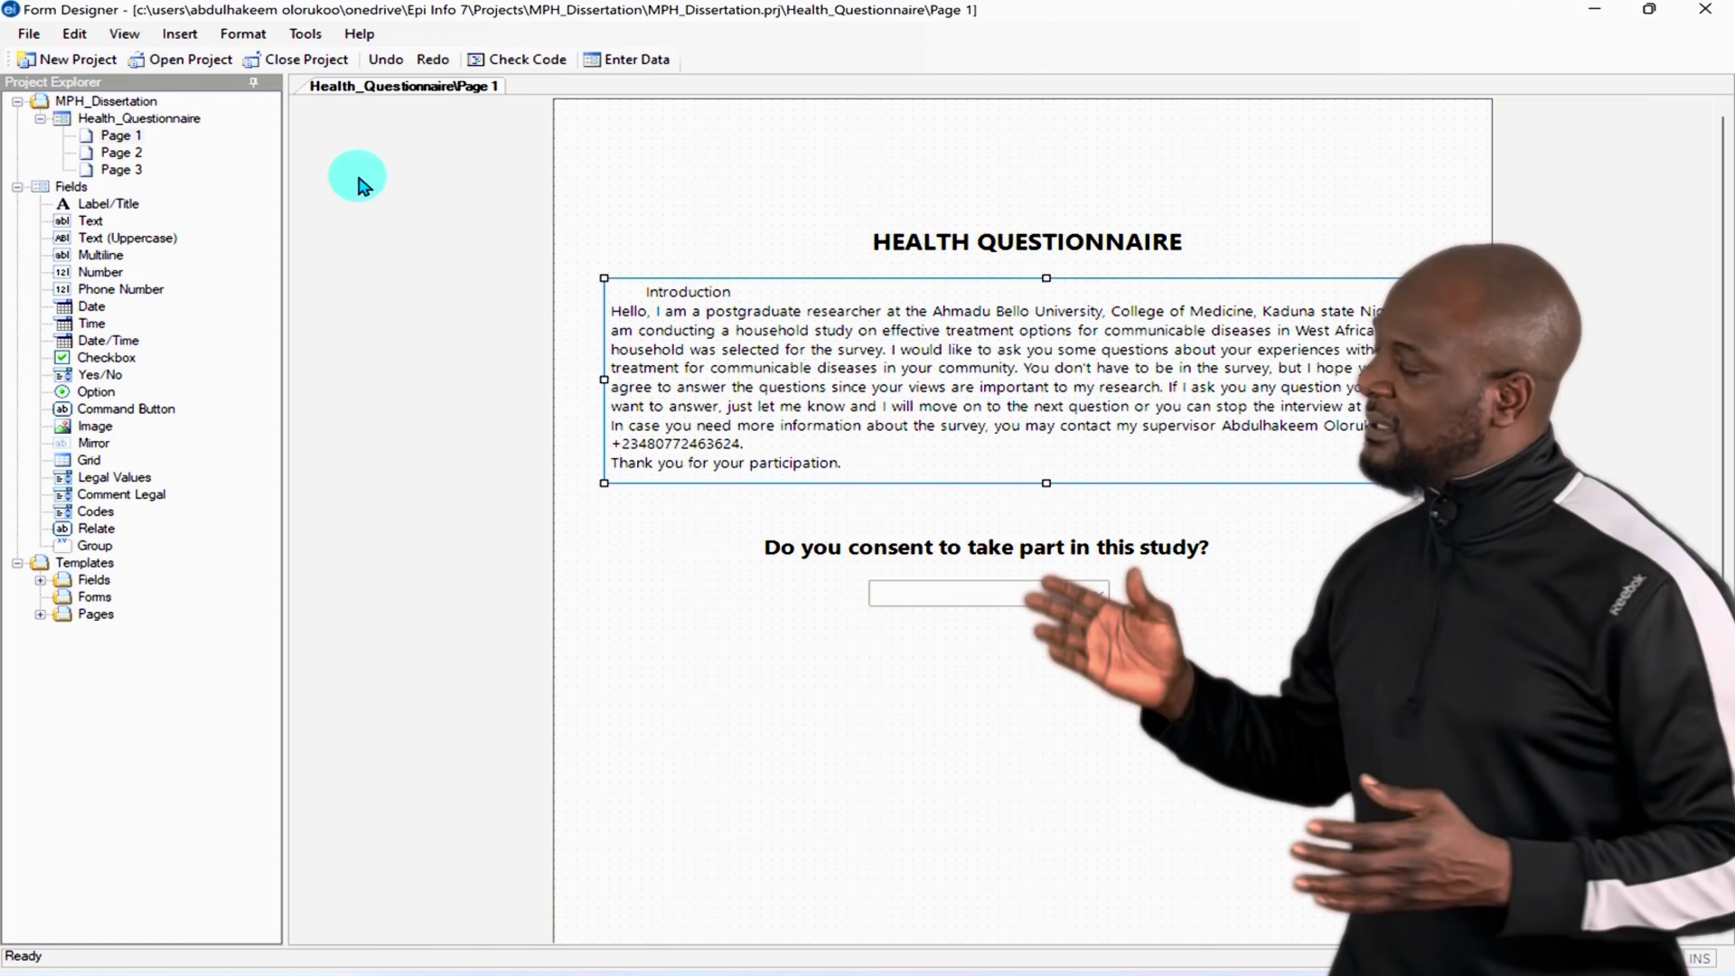
click(135, 154)
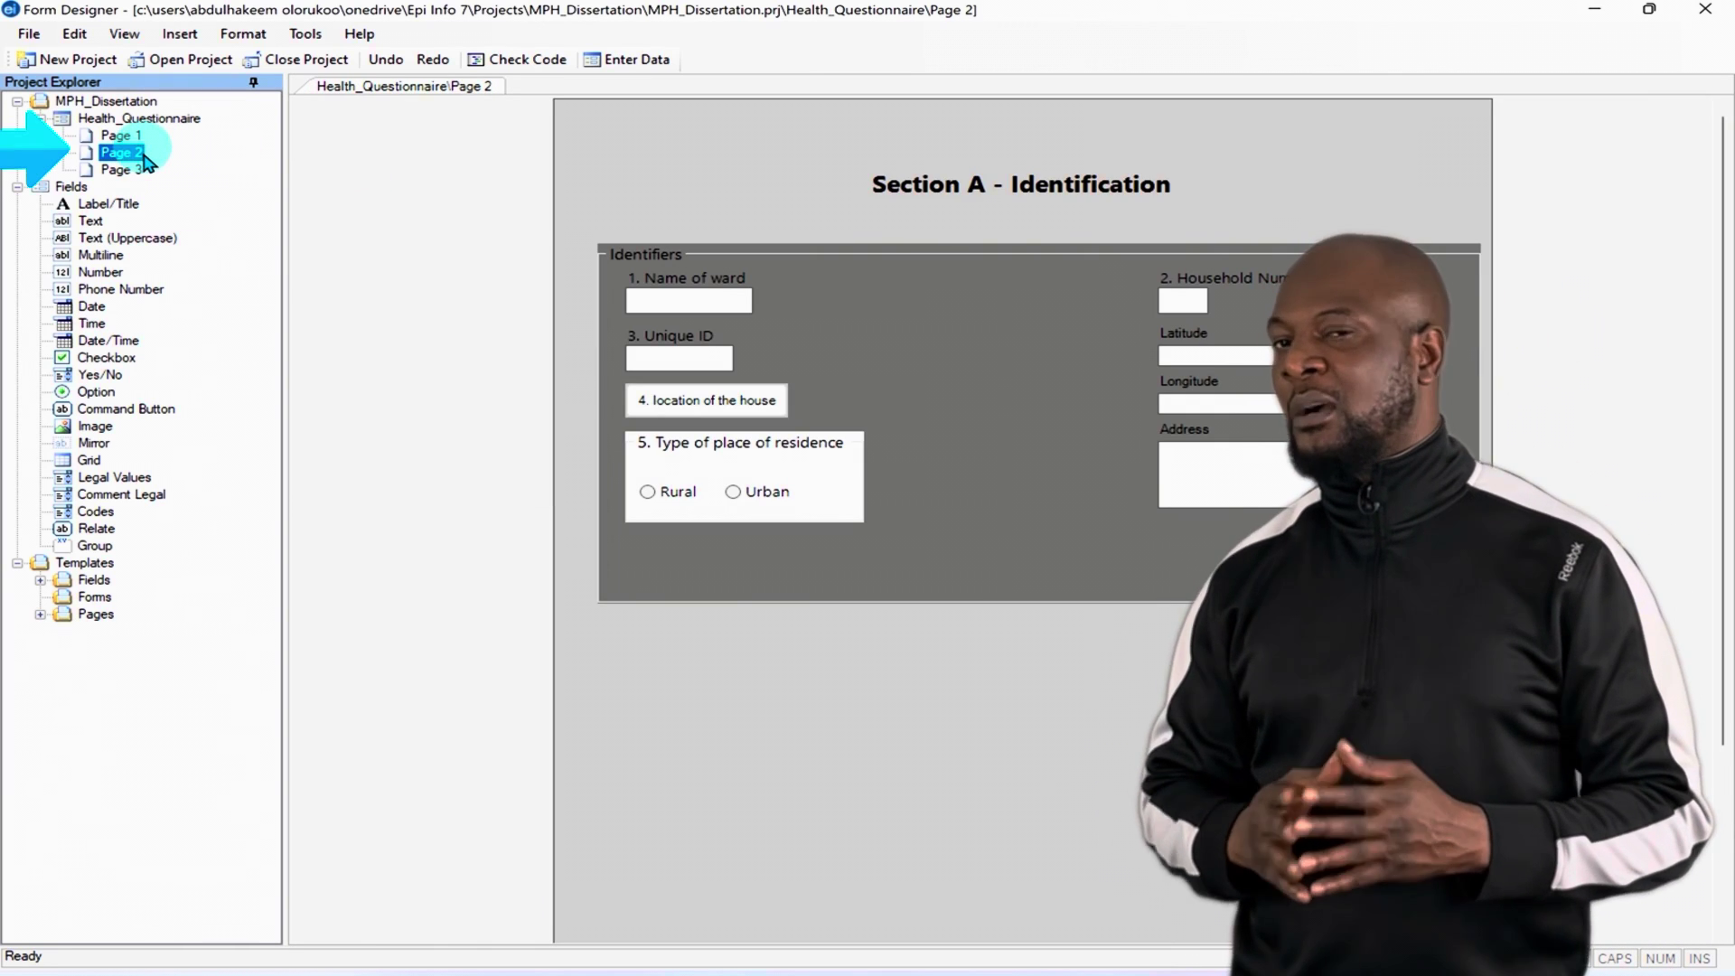
click(129, 172)
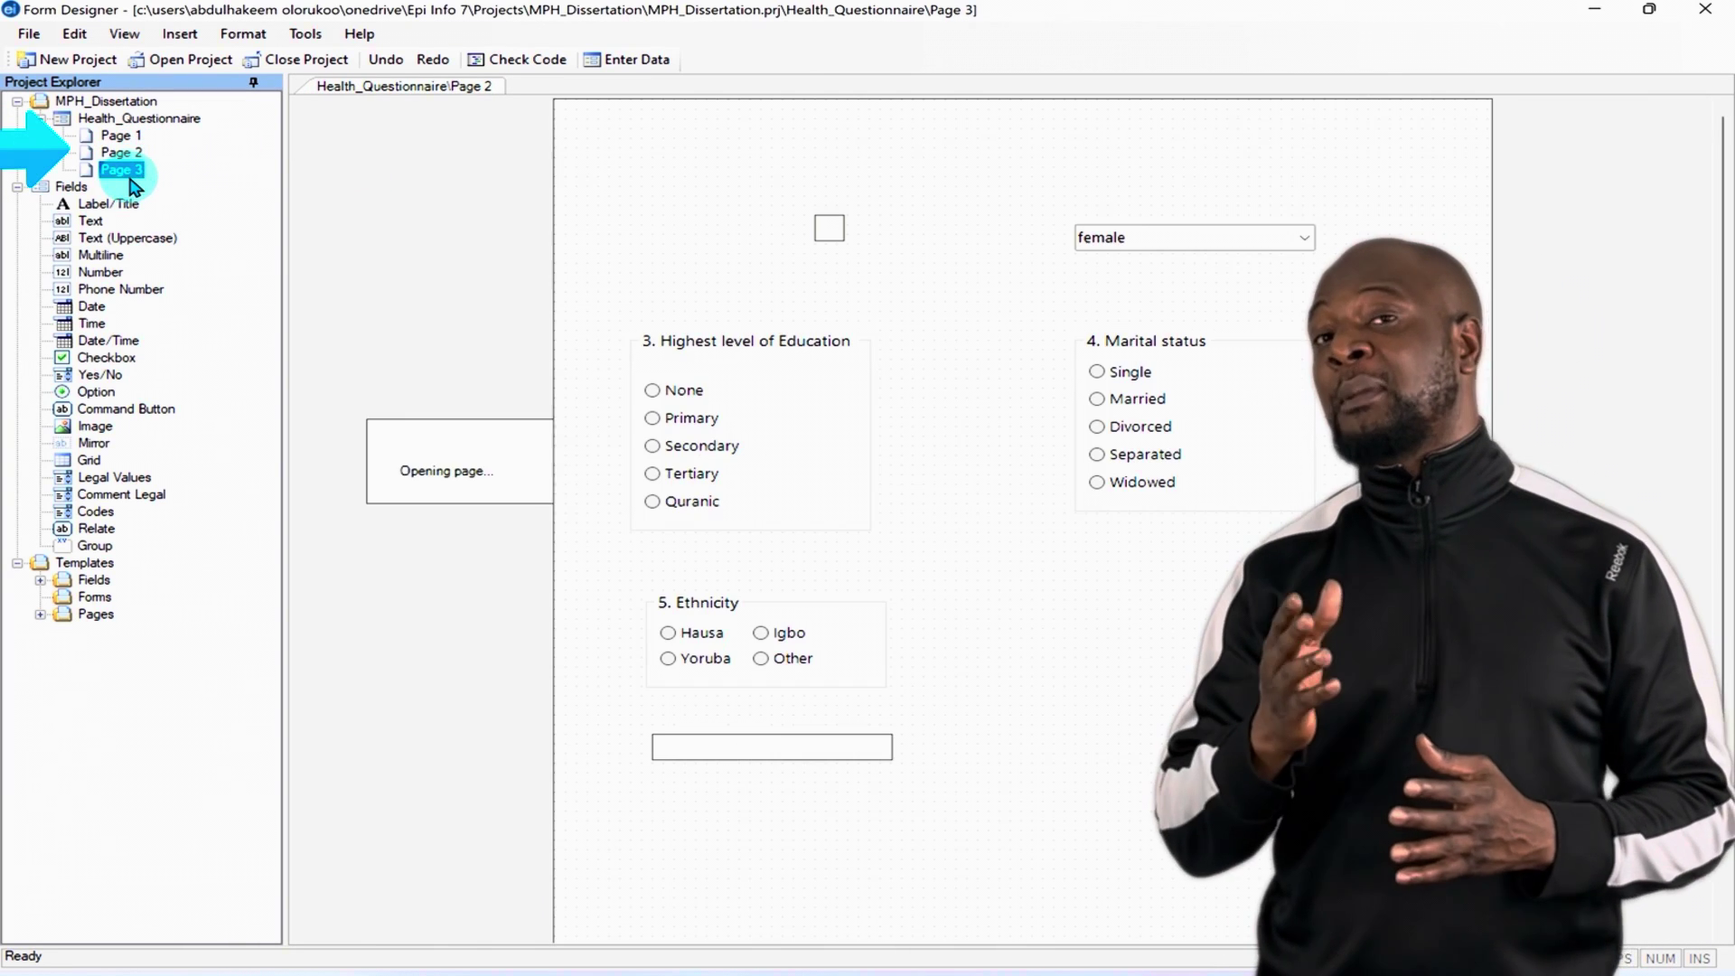
click(136, 137)
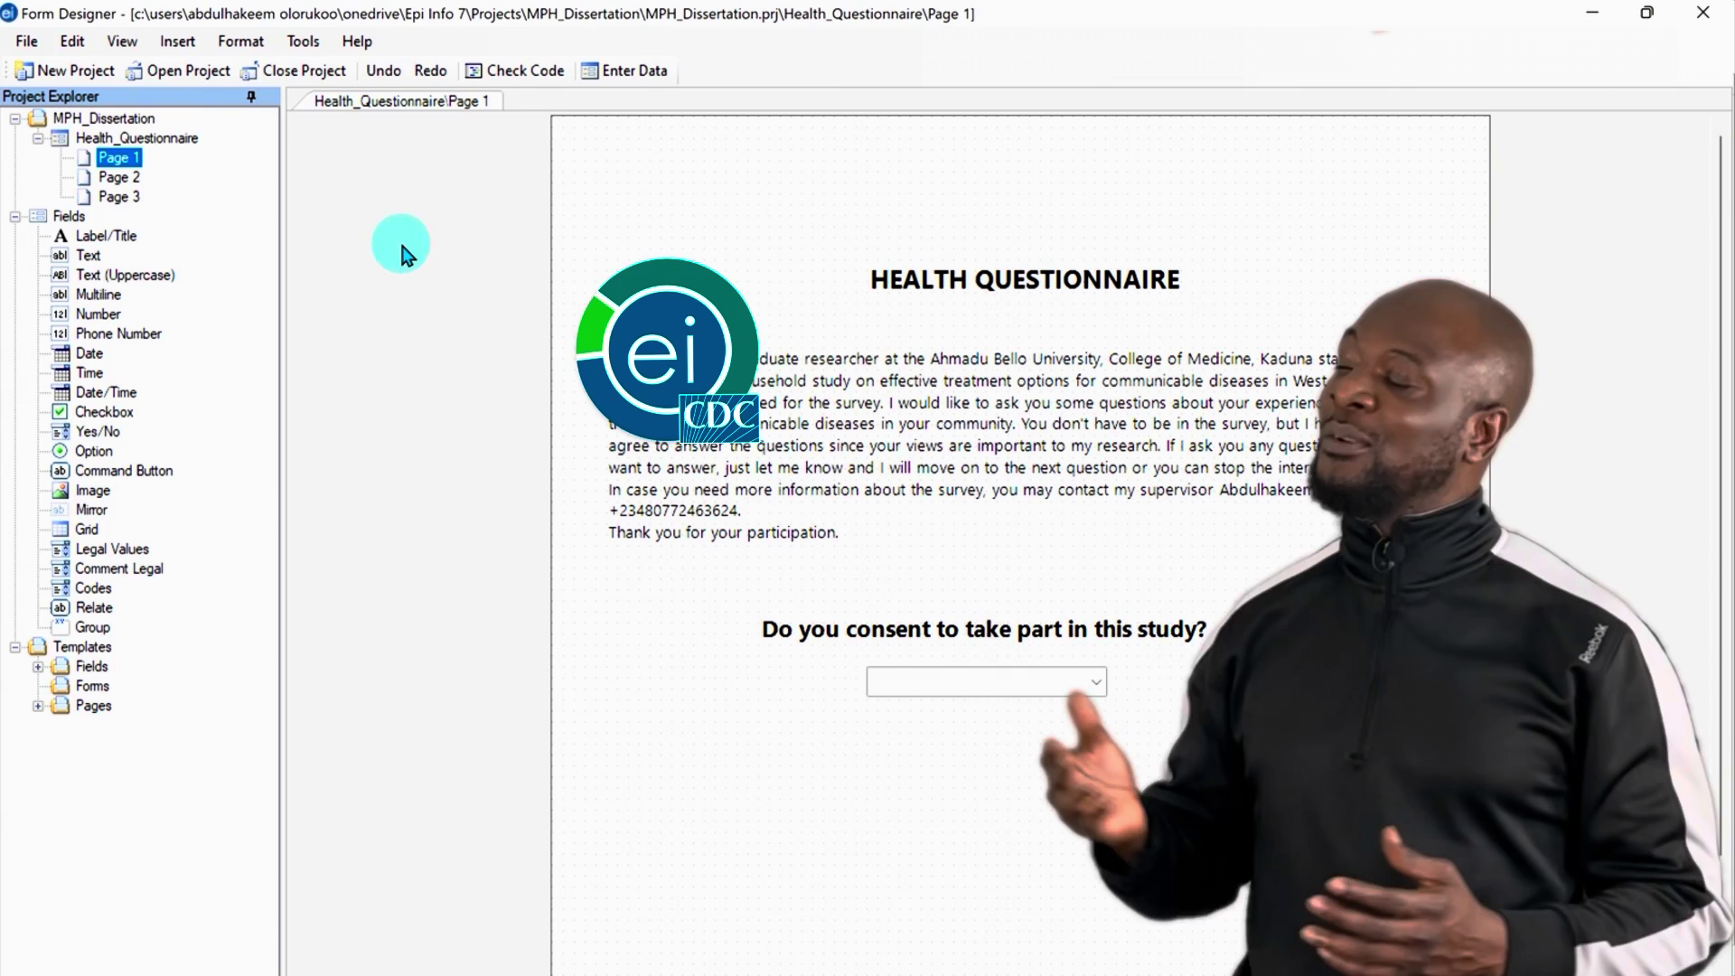
Step: Copy the form to the mobile device from the File menu, keeping the name Health_Questionnaire
click(33, 45)
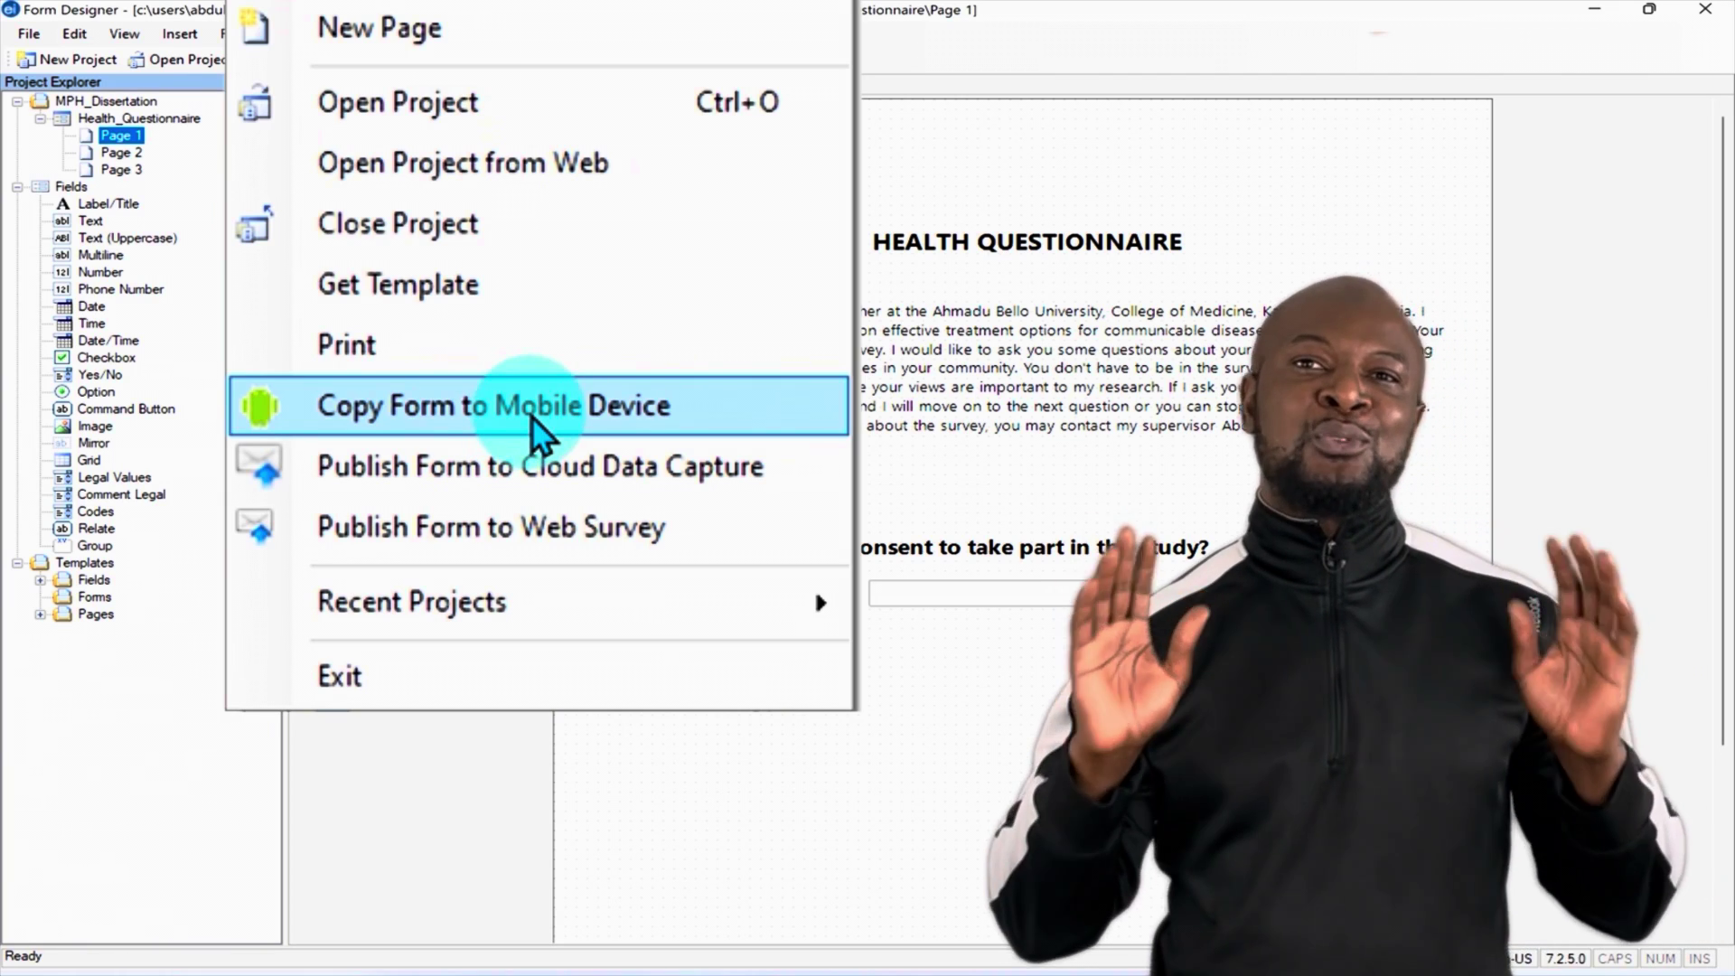
click(539, 423)
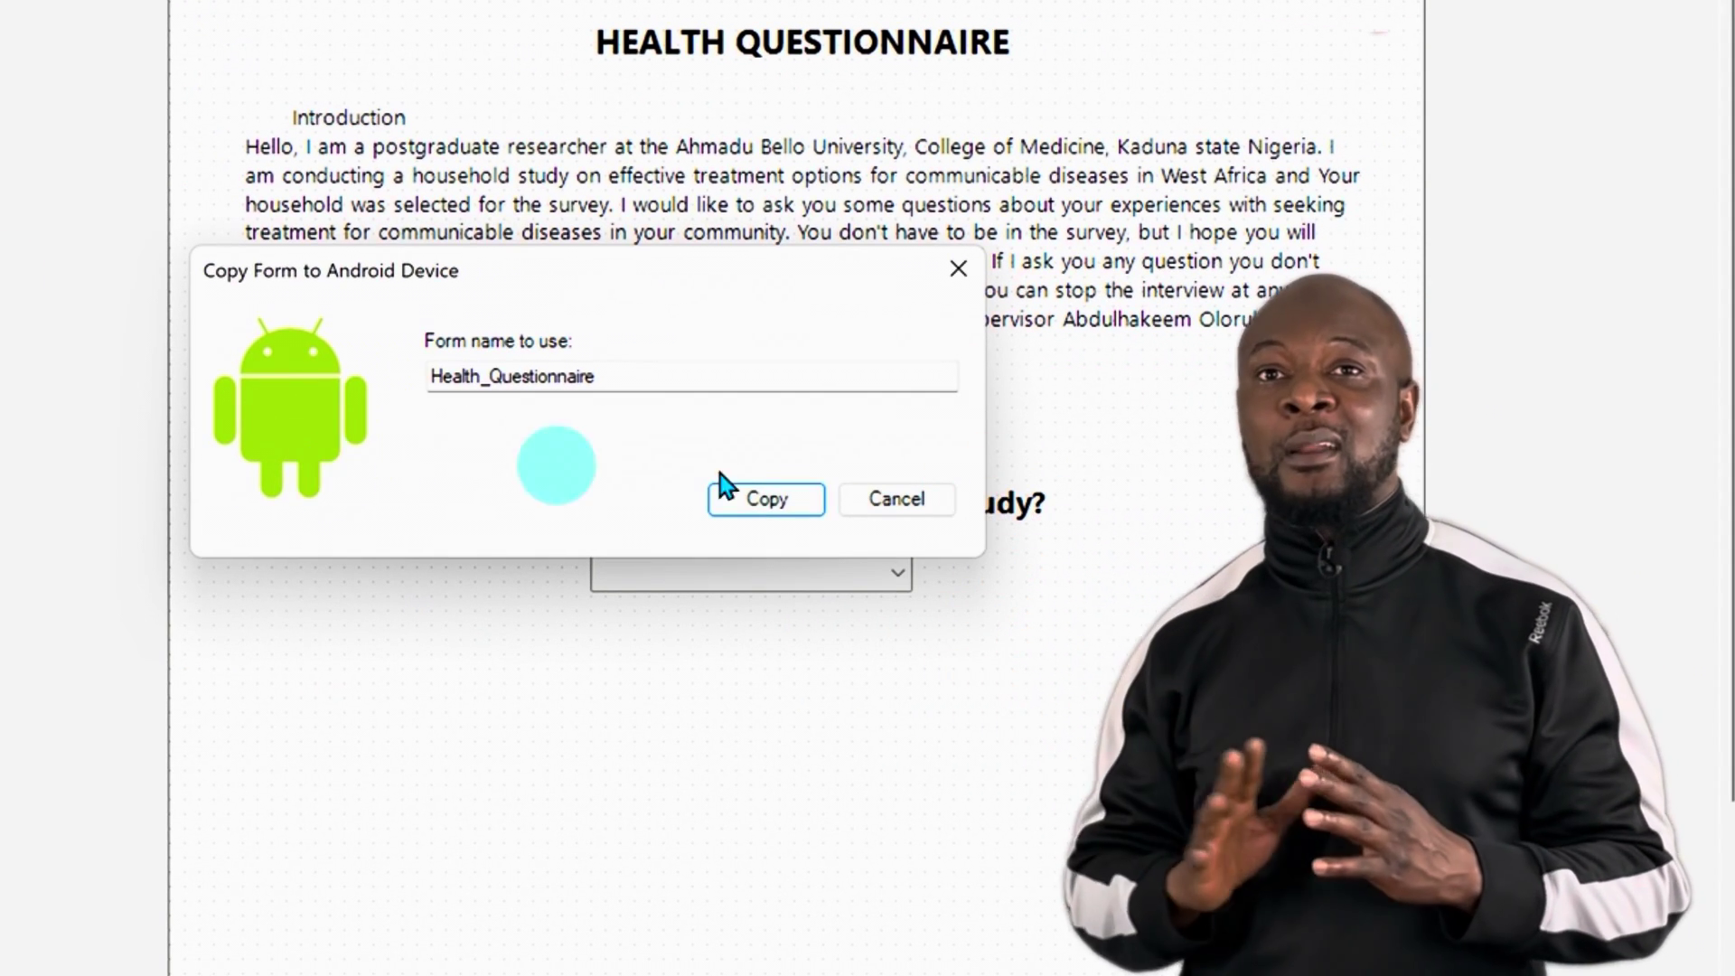
click(761, 502)
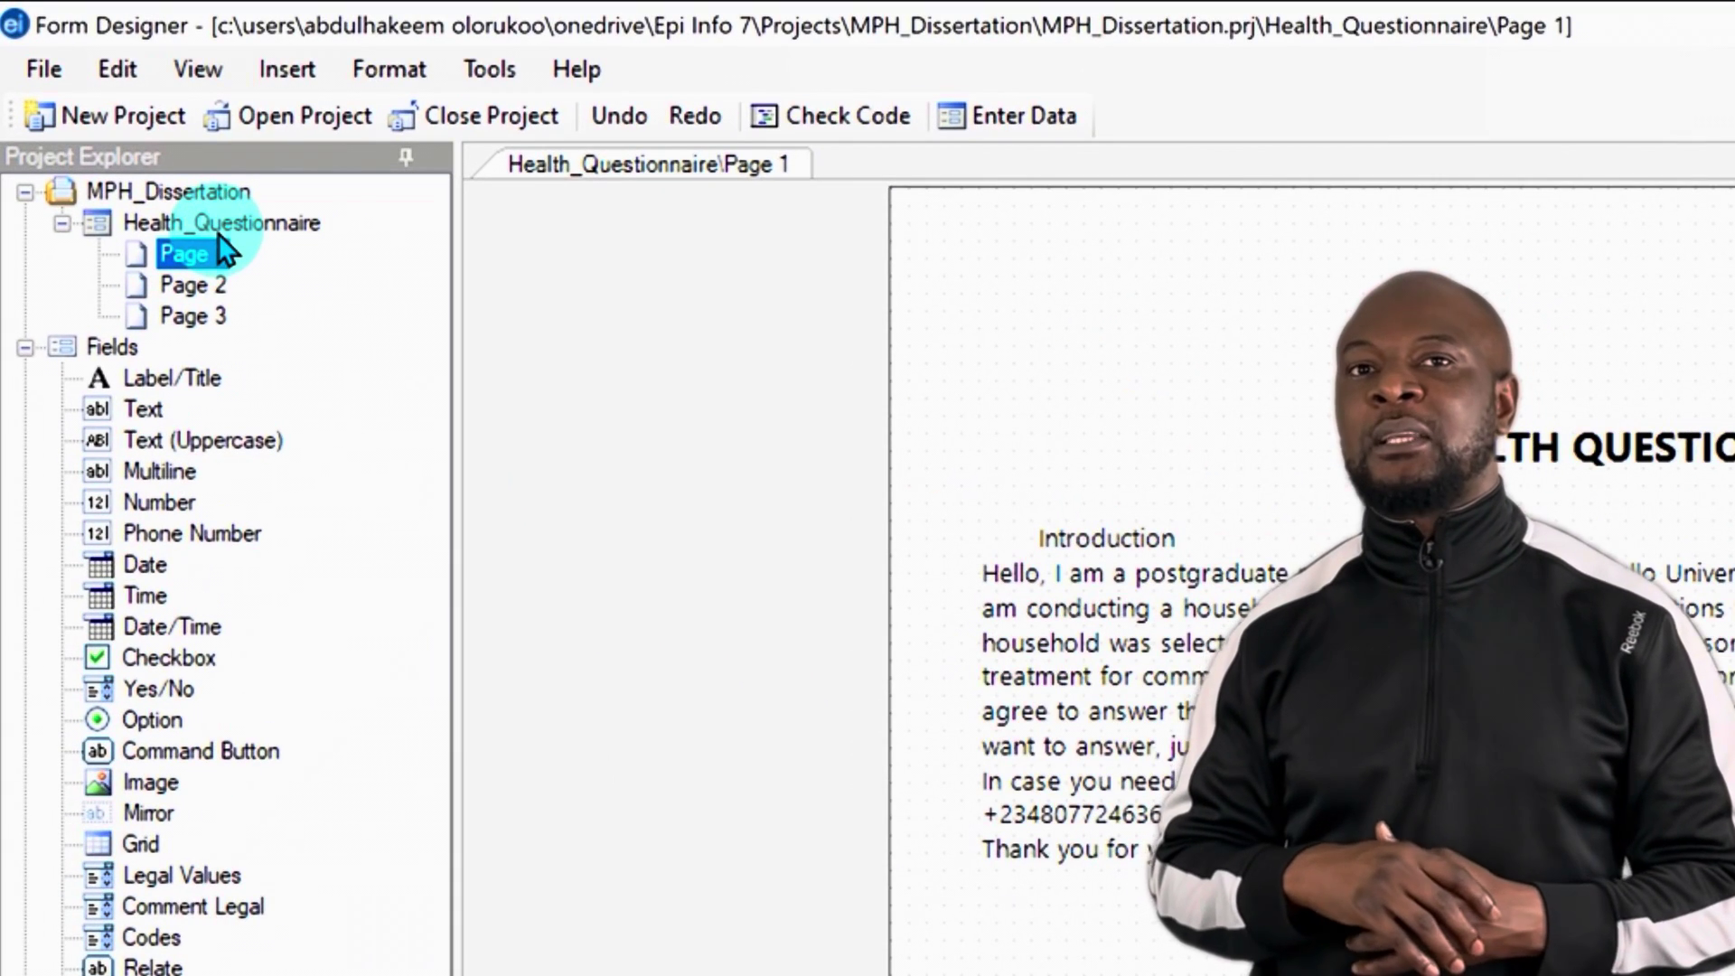
Step: Save the Health_Questionnaire form as a template named HealthQ
right_click(203, 224)
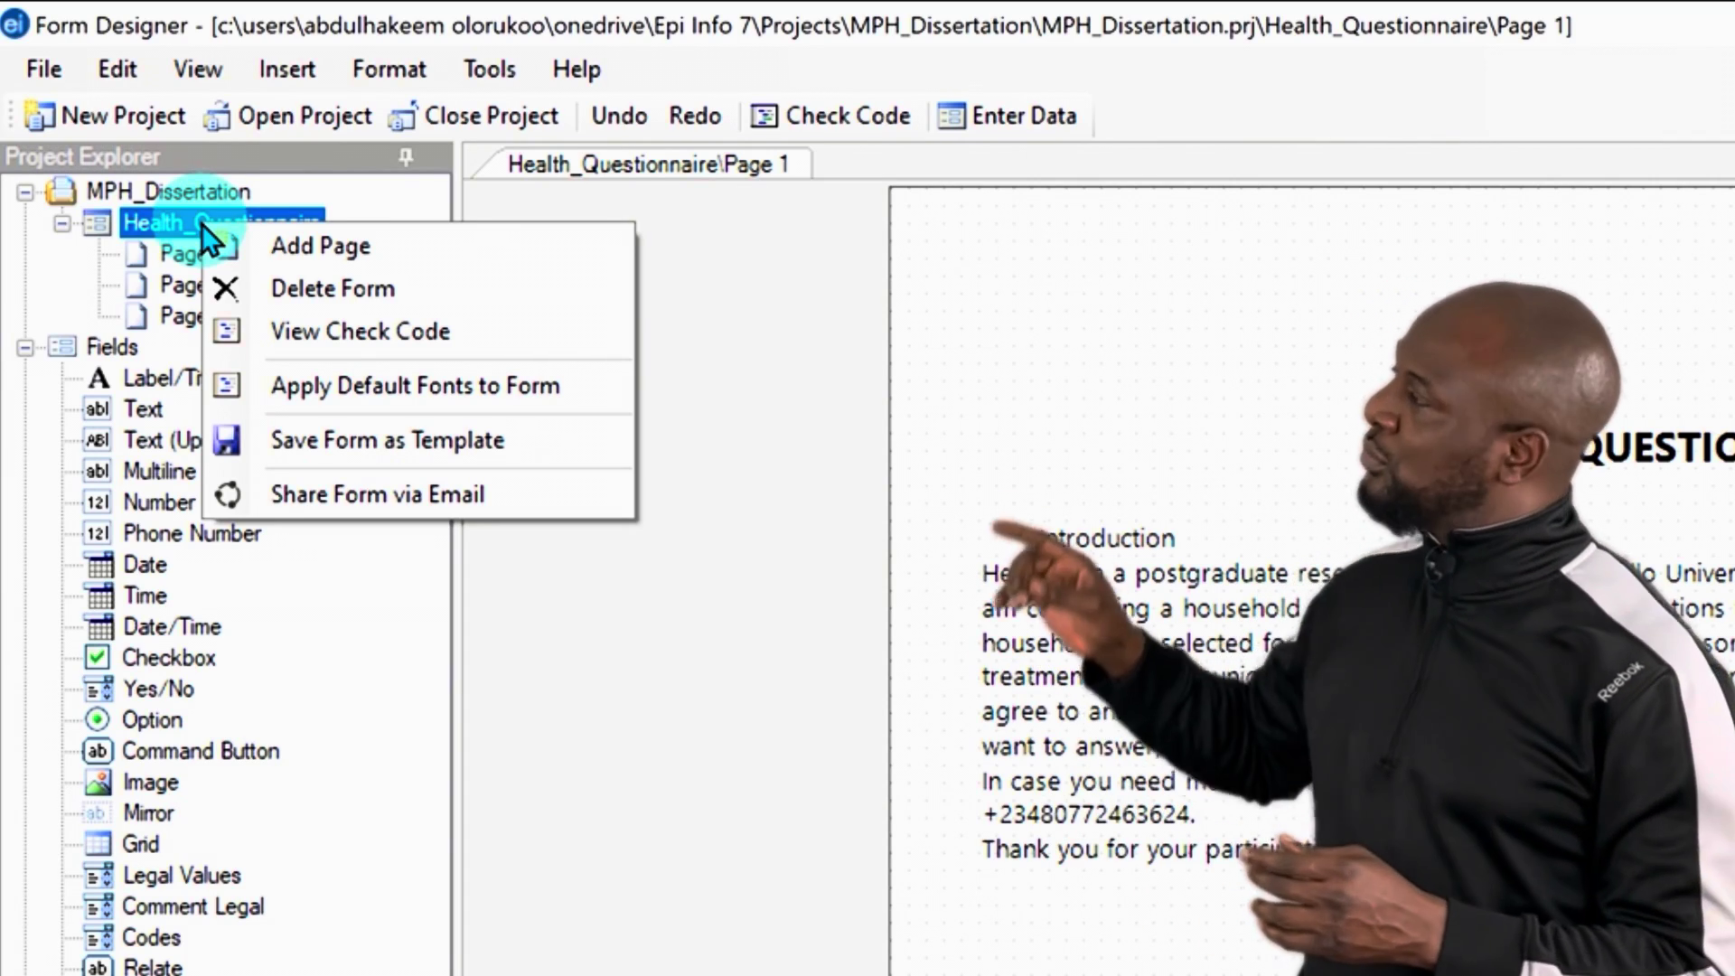
click(327, 437)
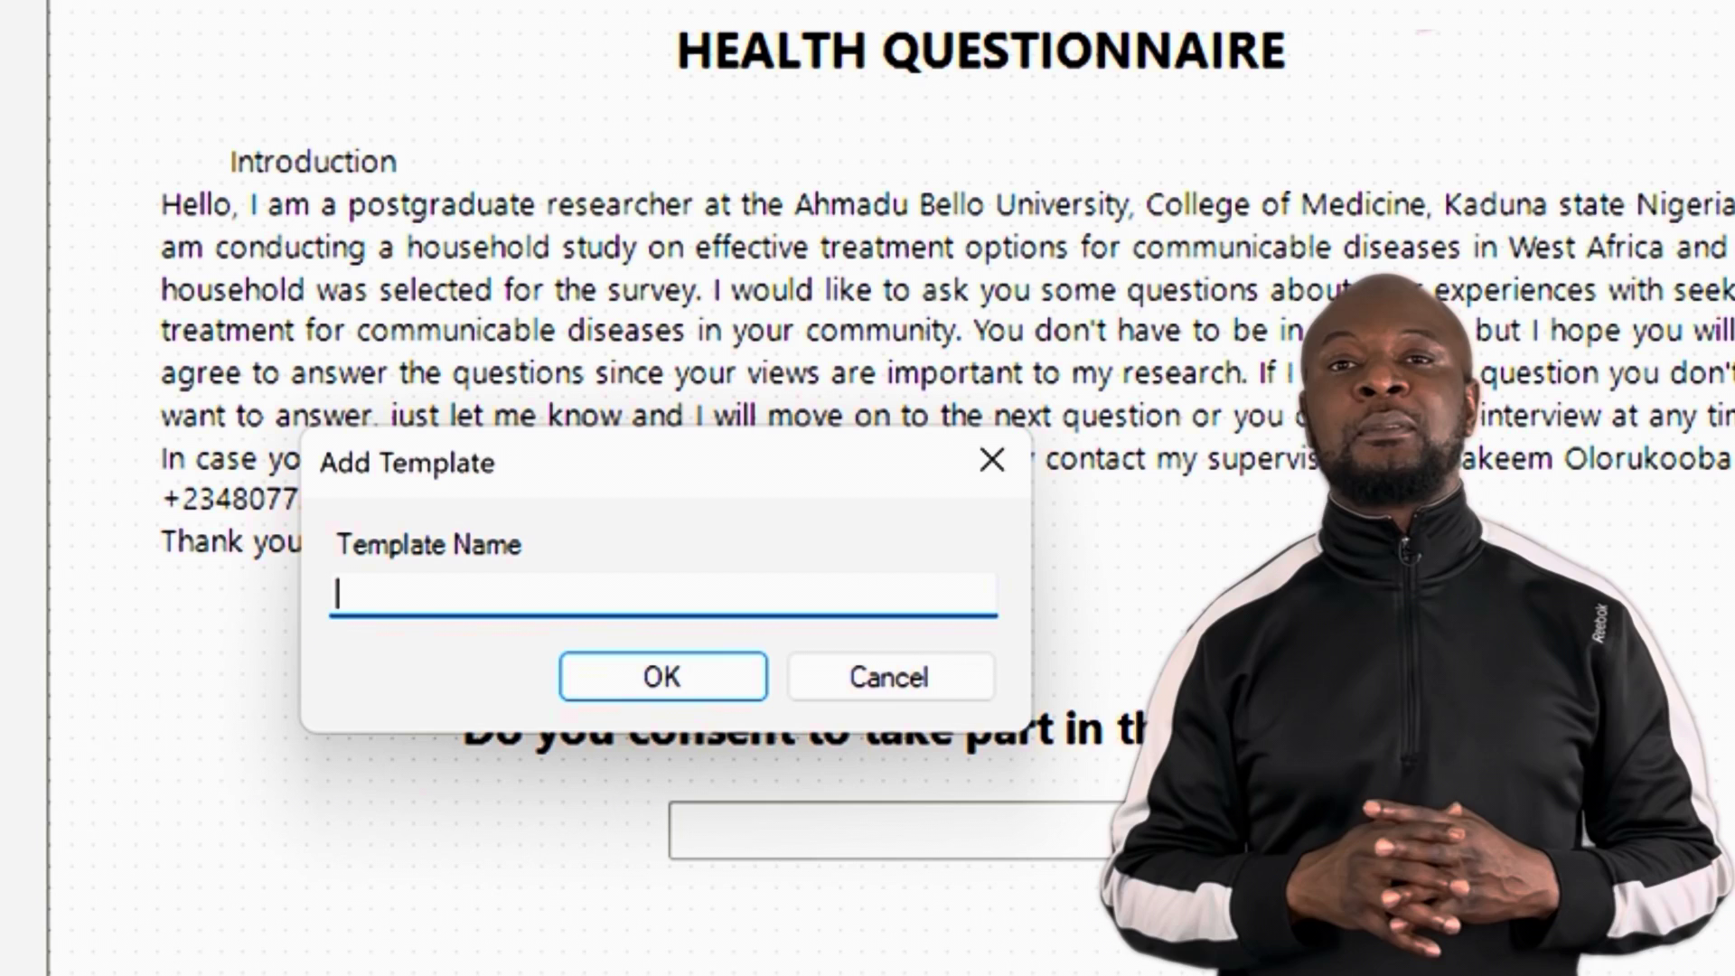
text(Health)
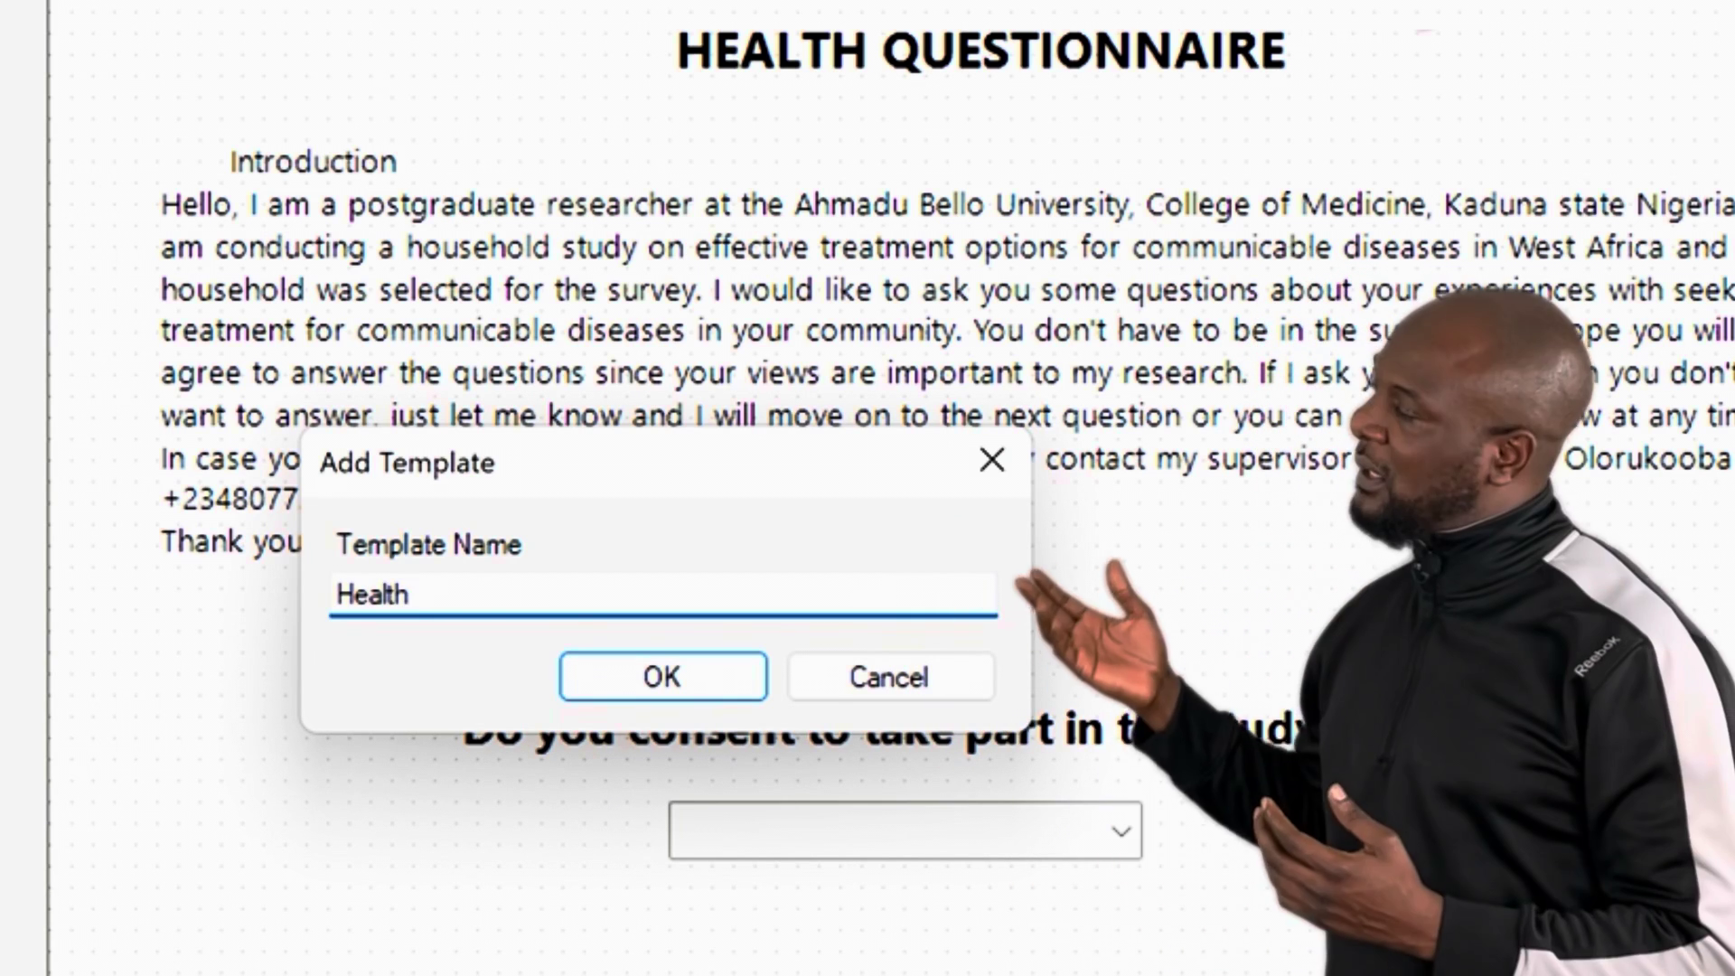
text(Q)
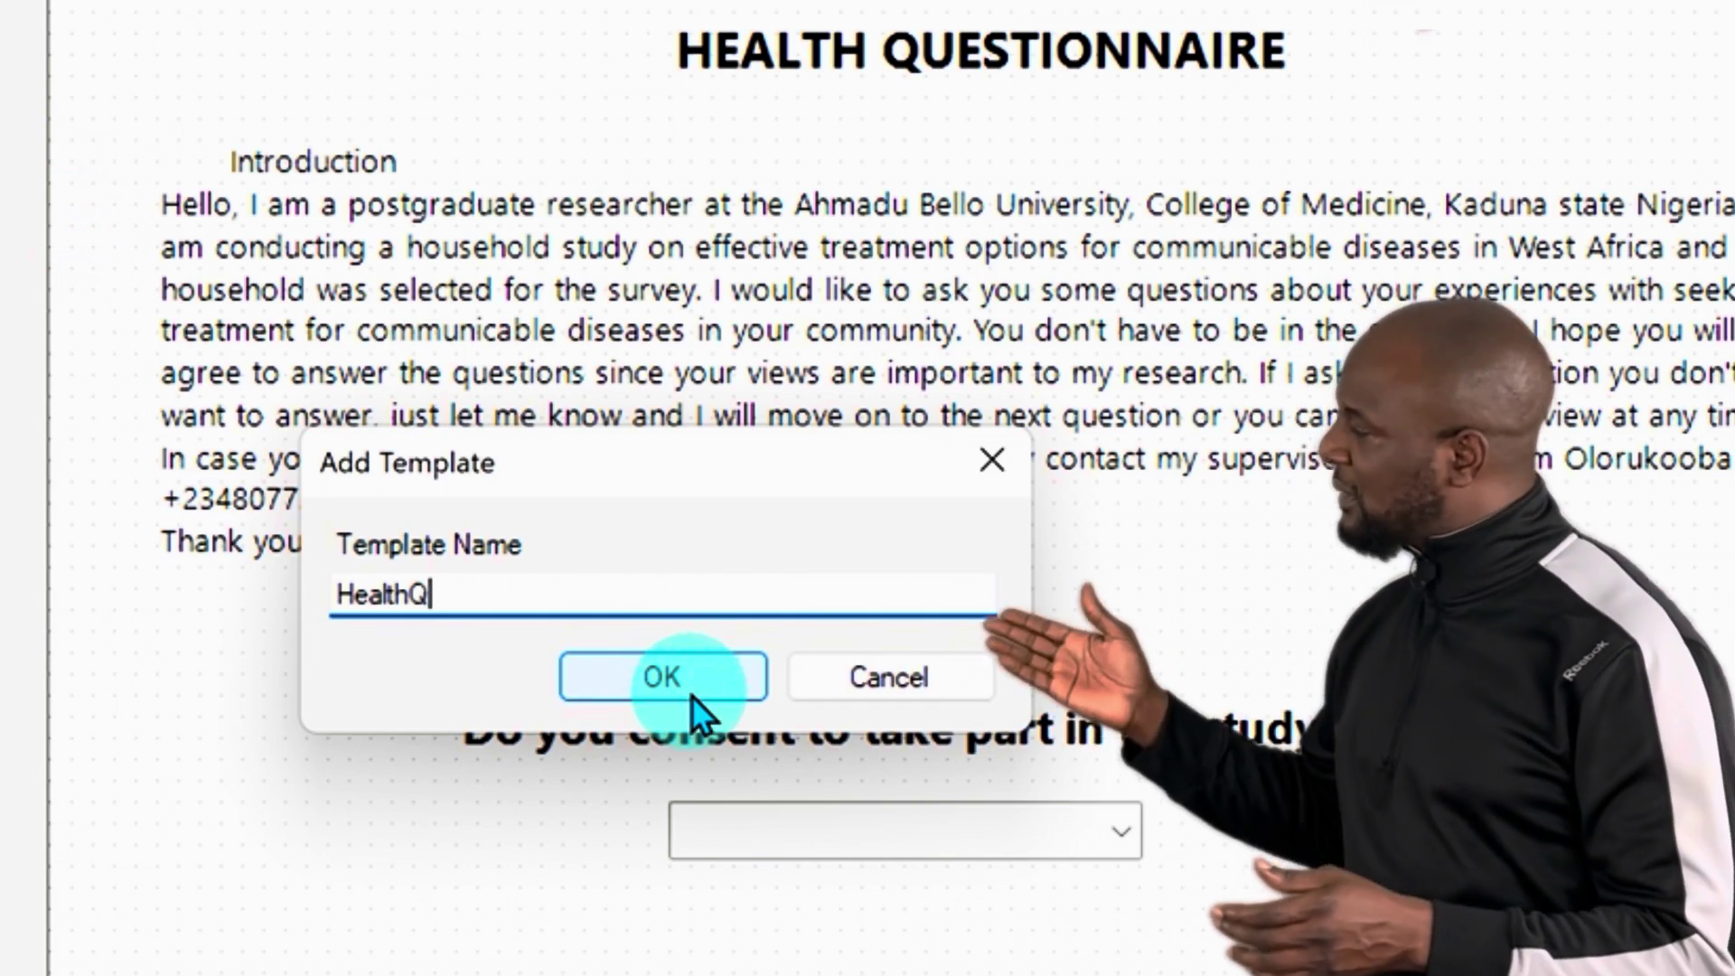
click(686, 688)
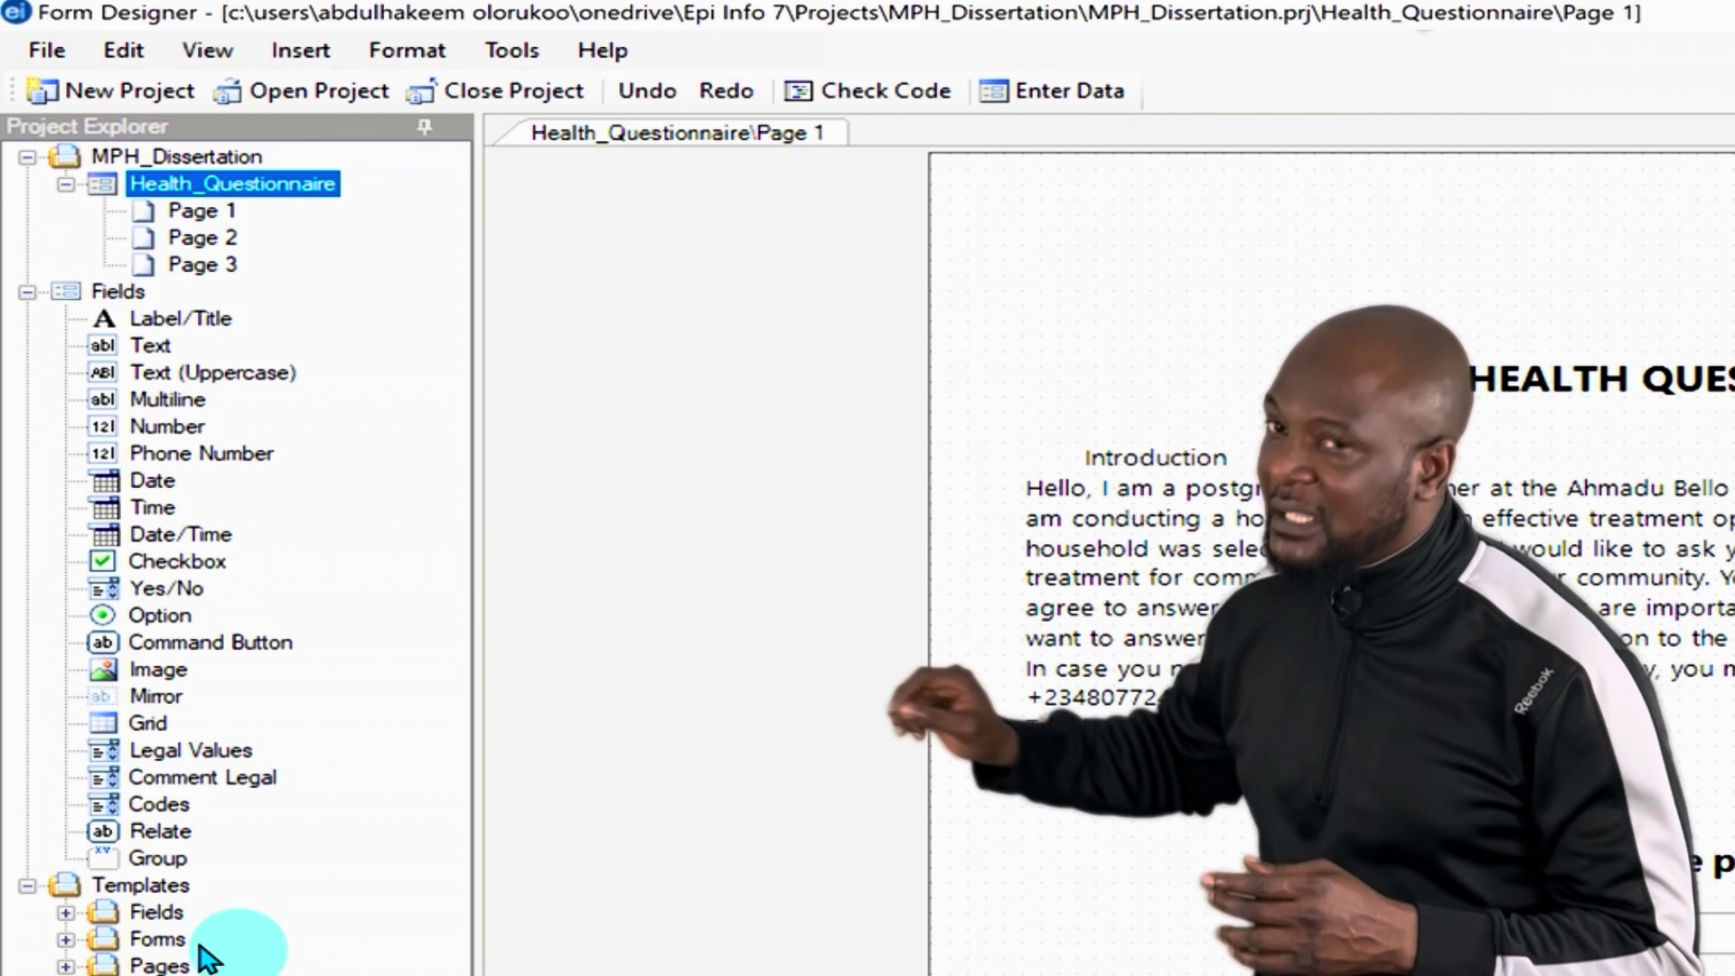
Step: Expand Templates > Forms and open the folder containing the HealthQ template
click(66, 940)
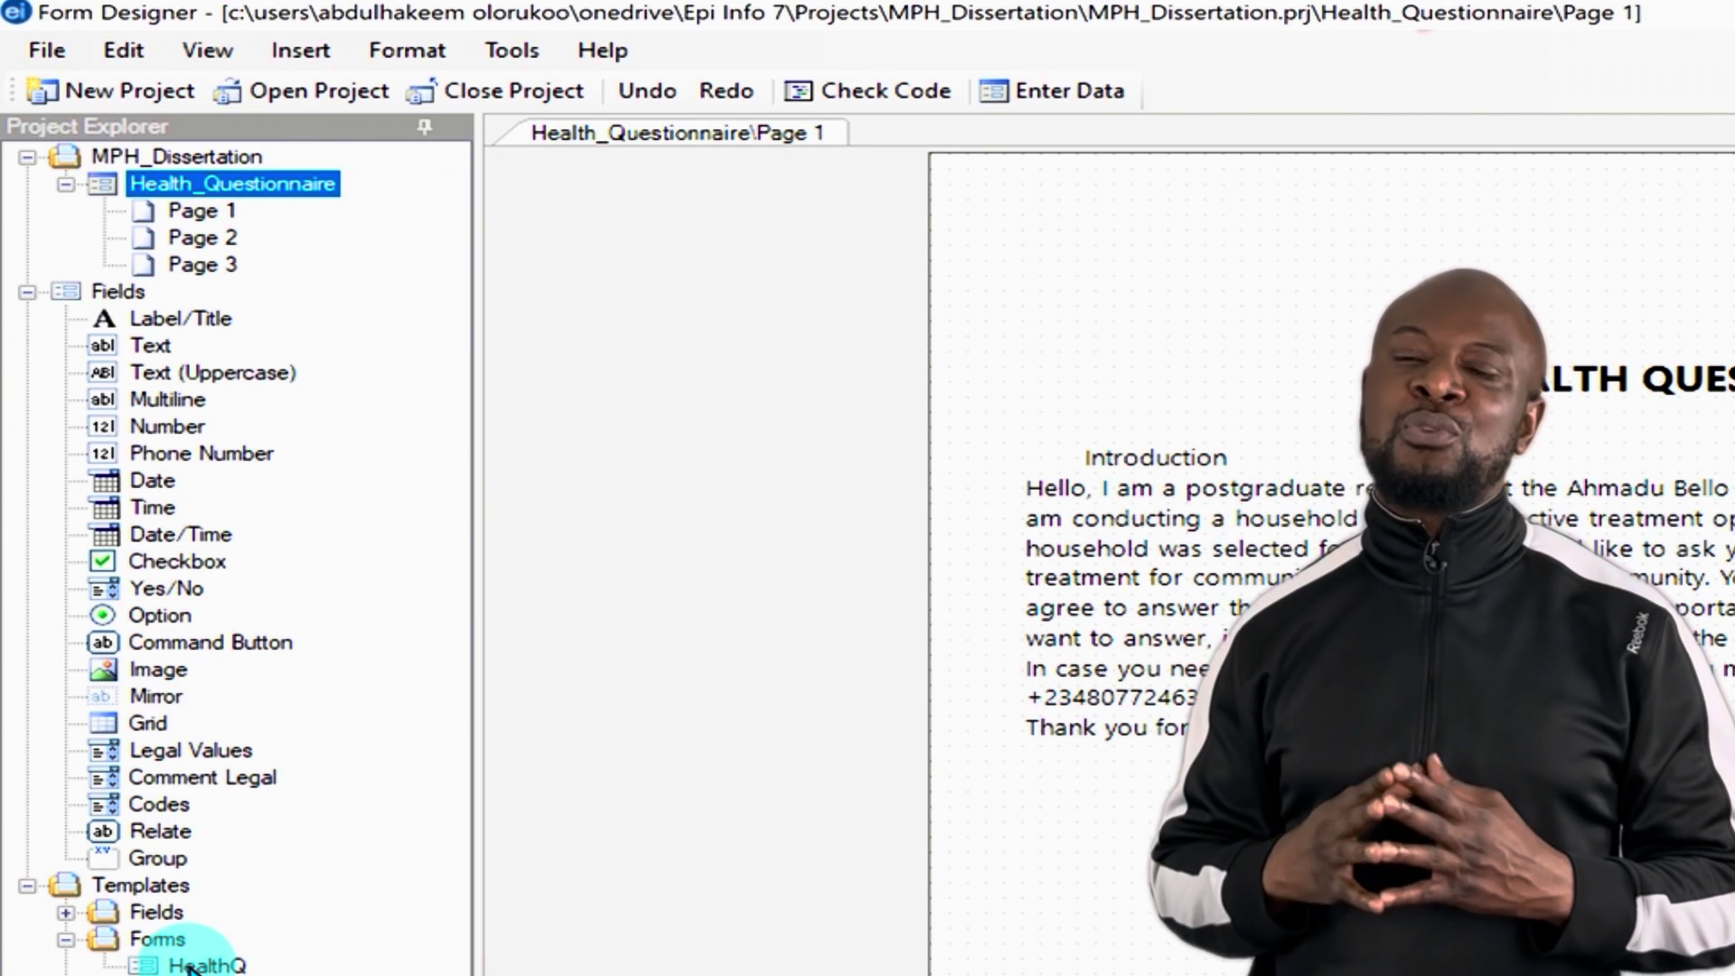
right_click(192, 967)
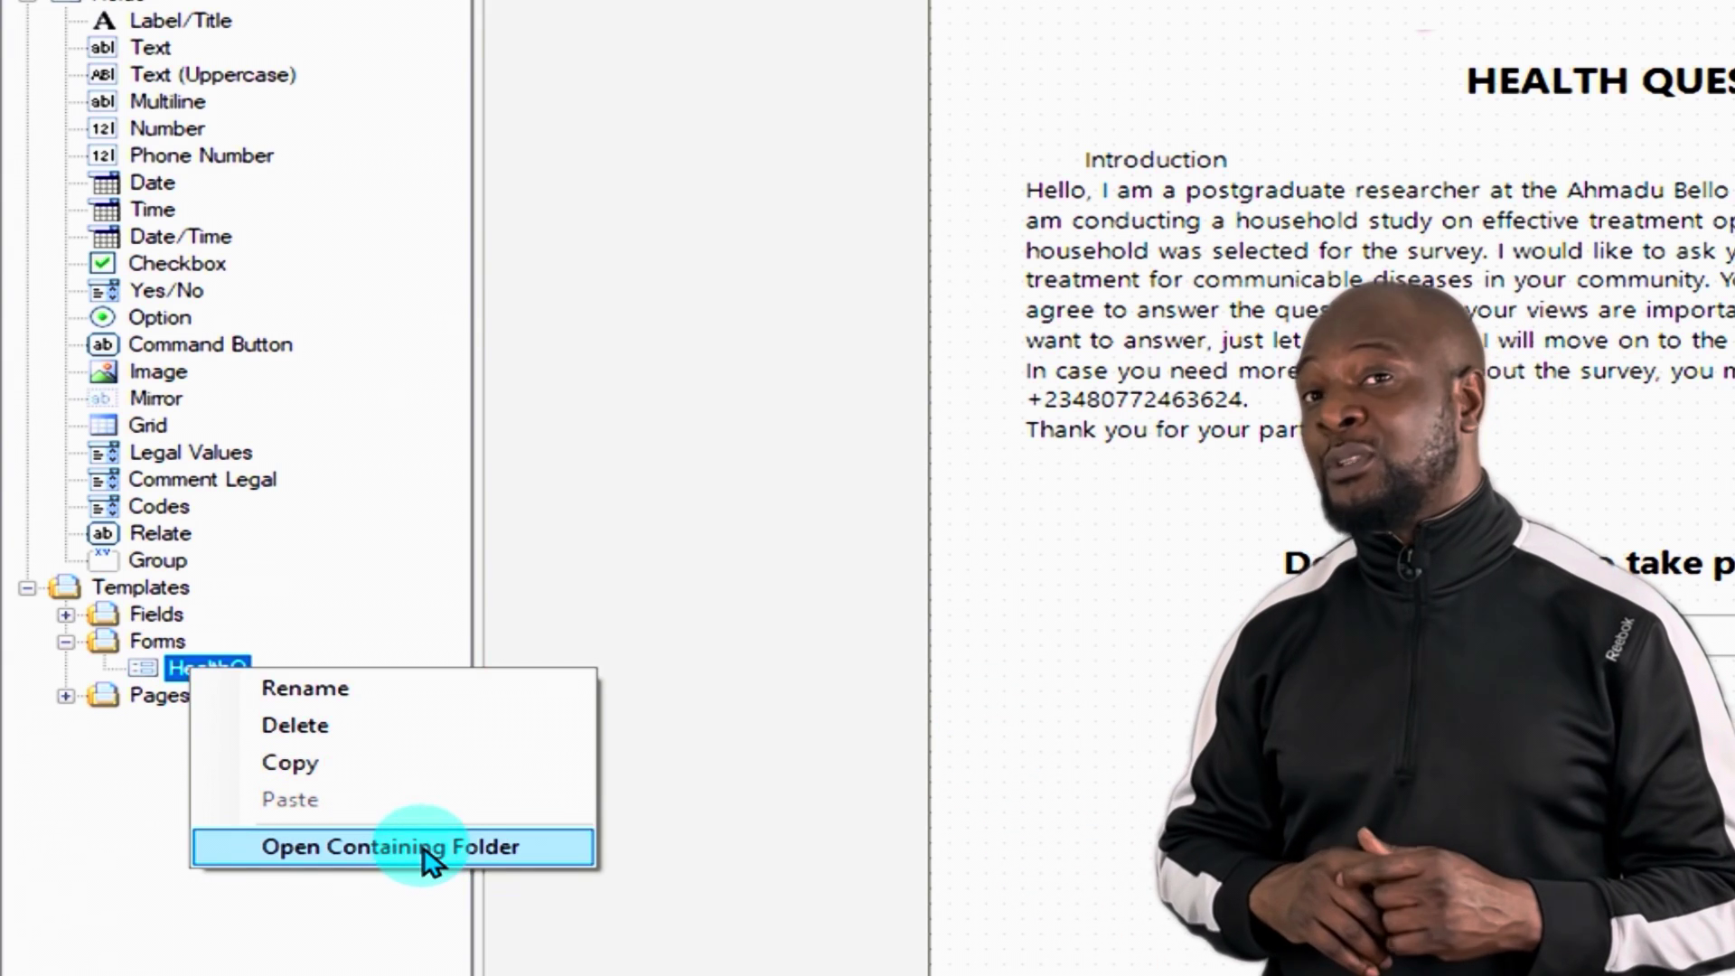
click(428, 854)
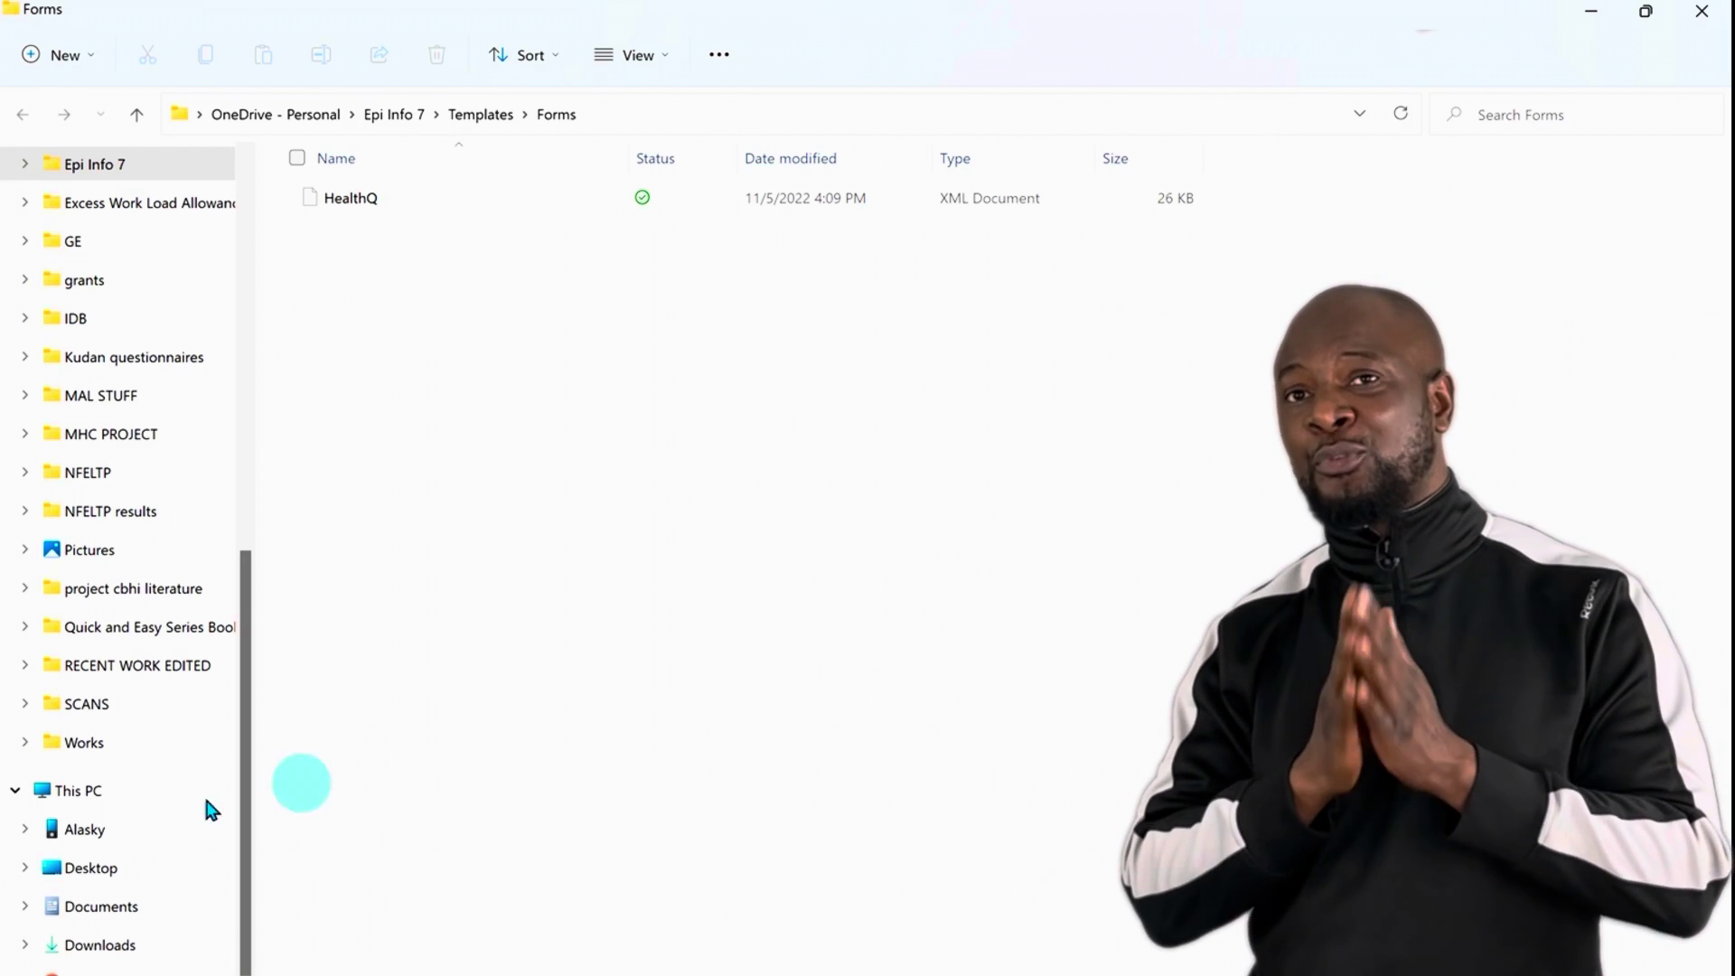
Step: Browse the phone's storage through Download > EpiInfo into Questionnaires, dismissing the context menu without pasting
click(47, 833)
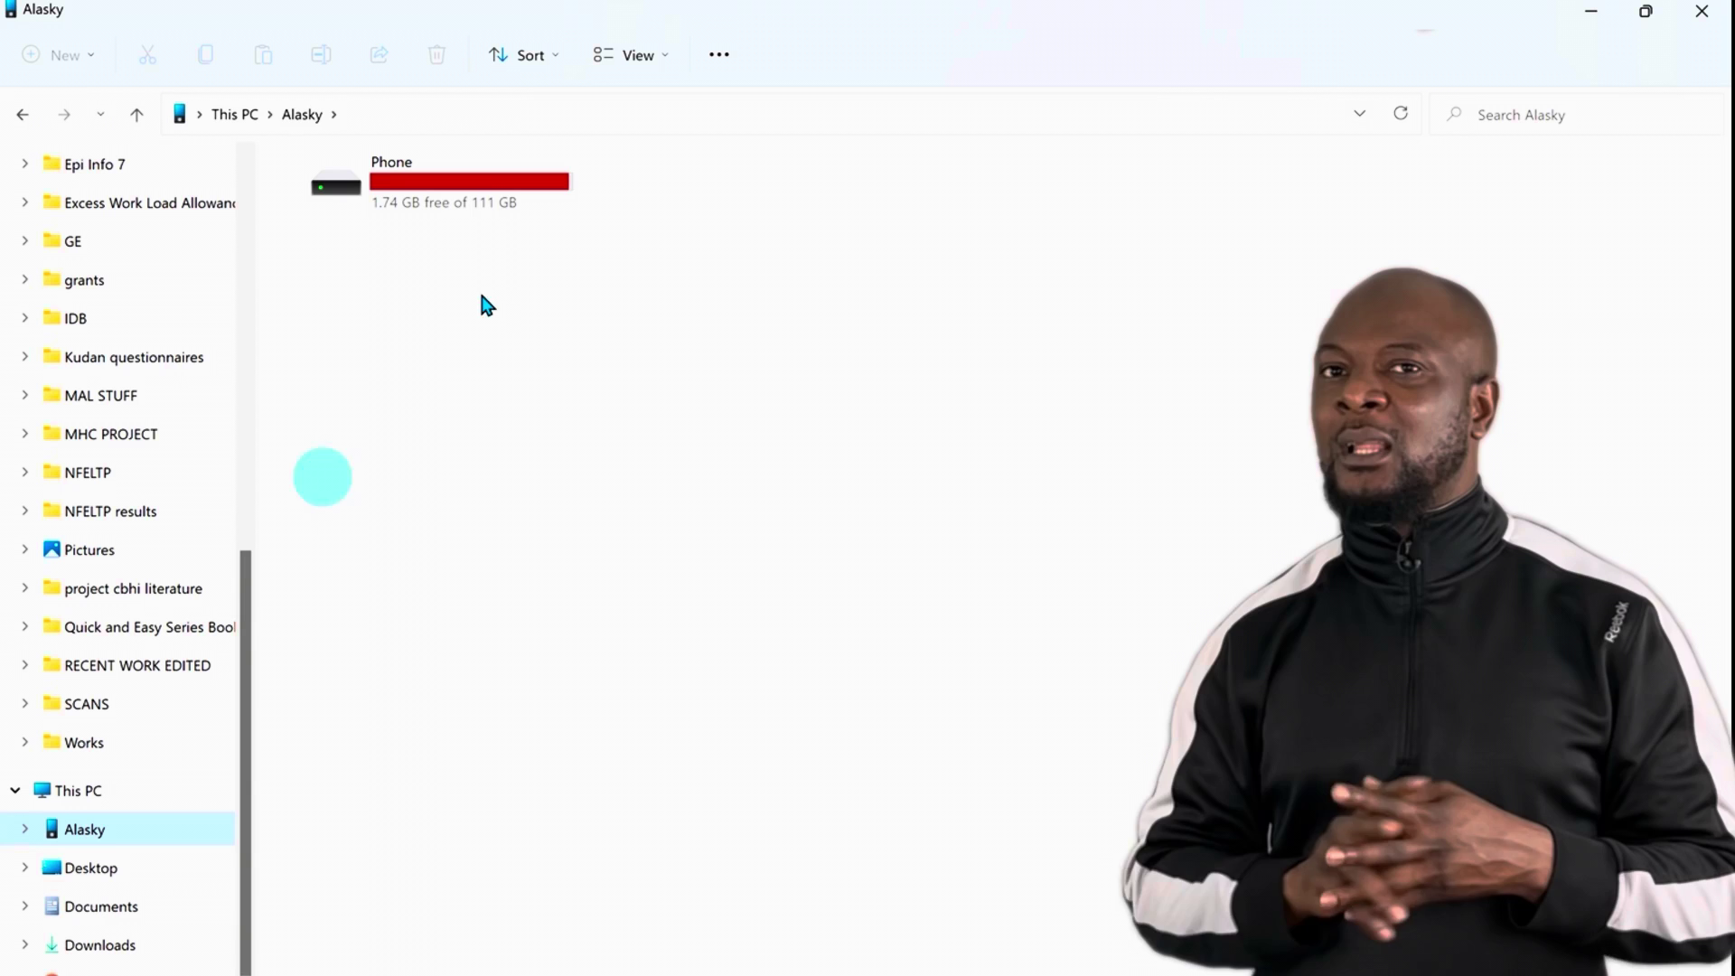
double_click(473, 188)
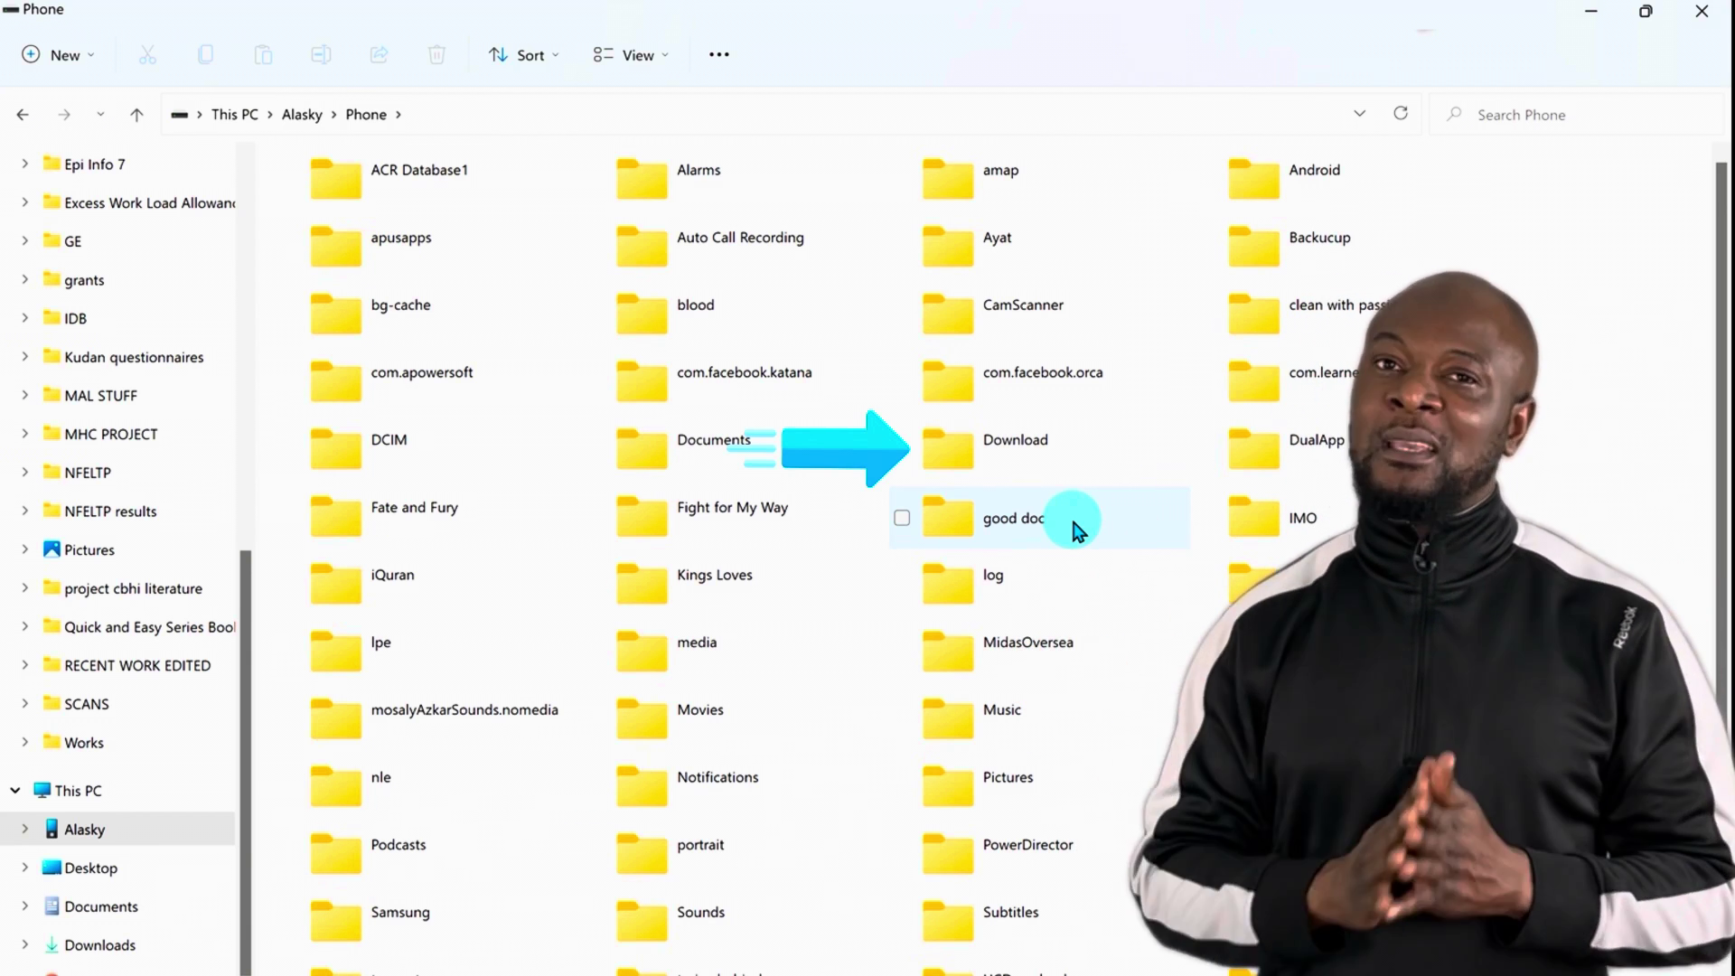
click(1039, 452)
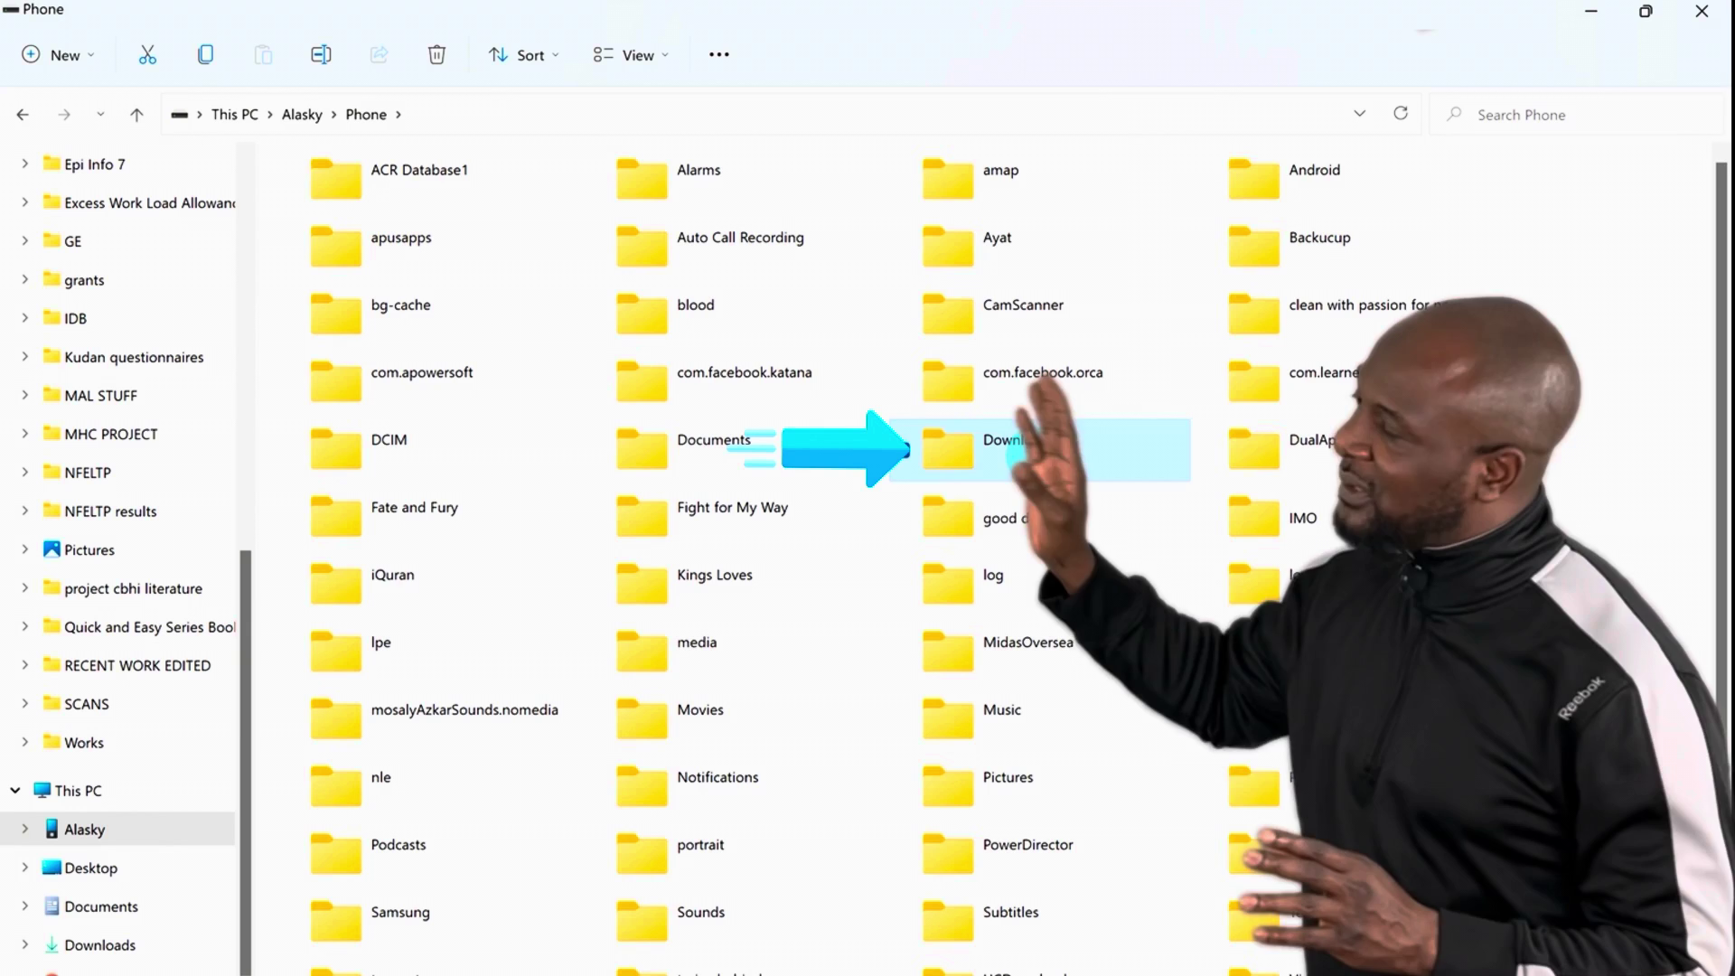
double_click(1040, 452)
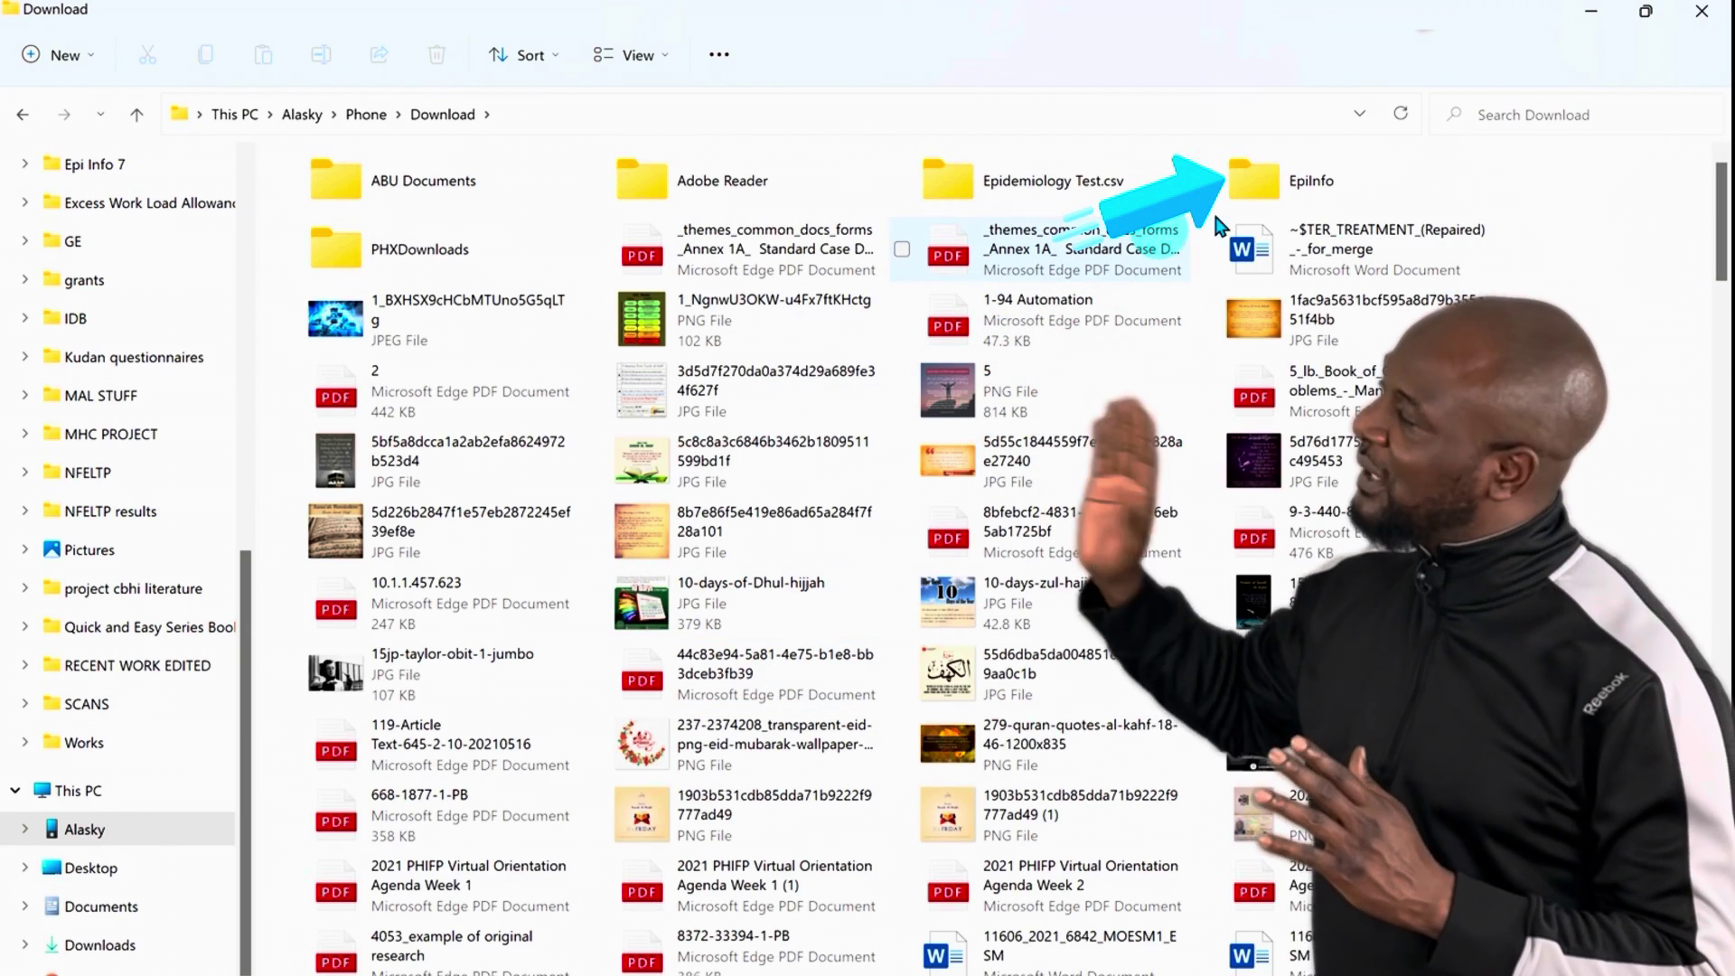
click(1294, 197)
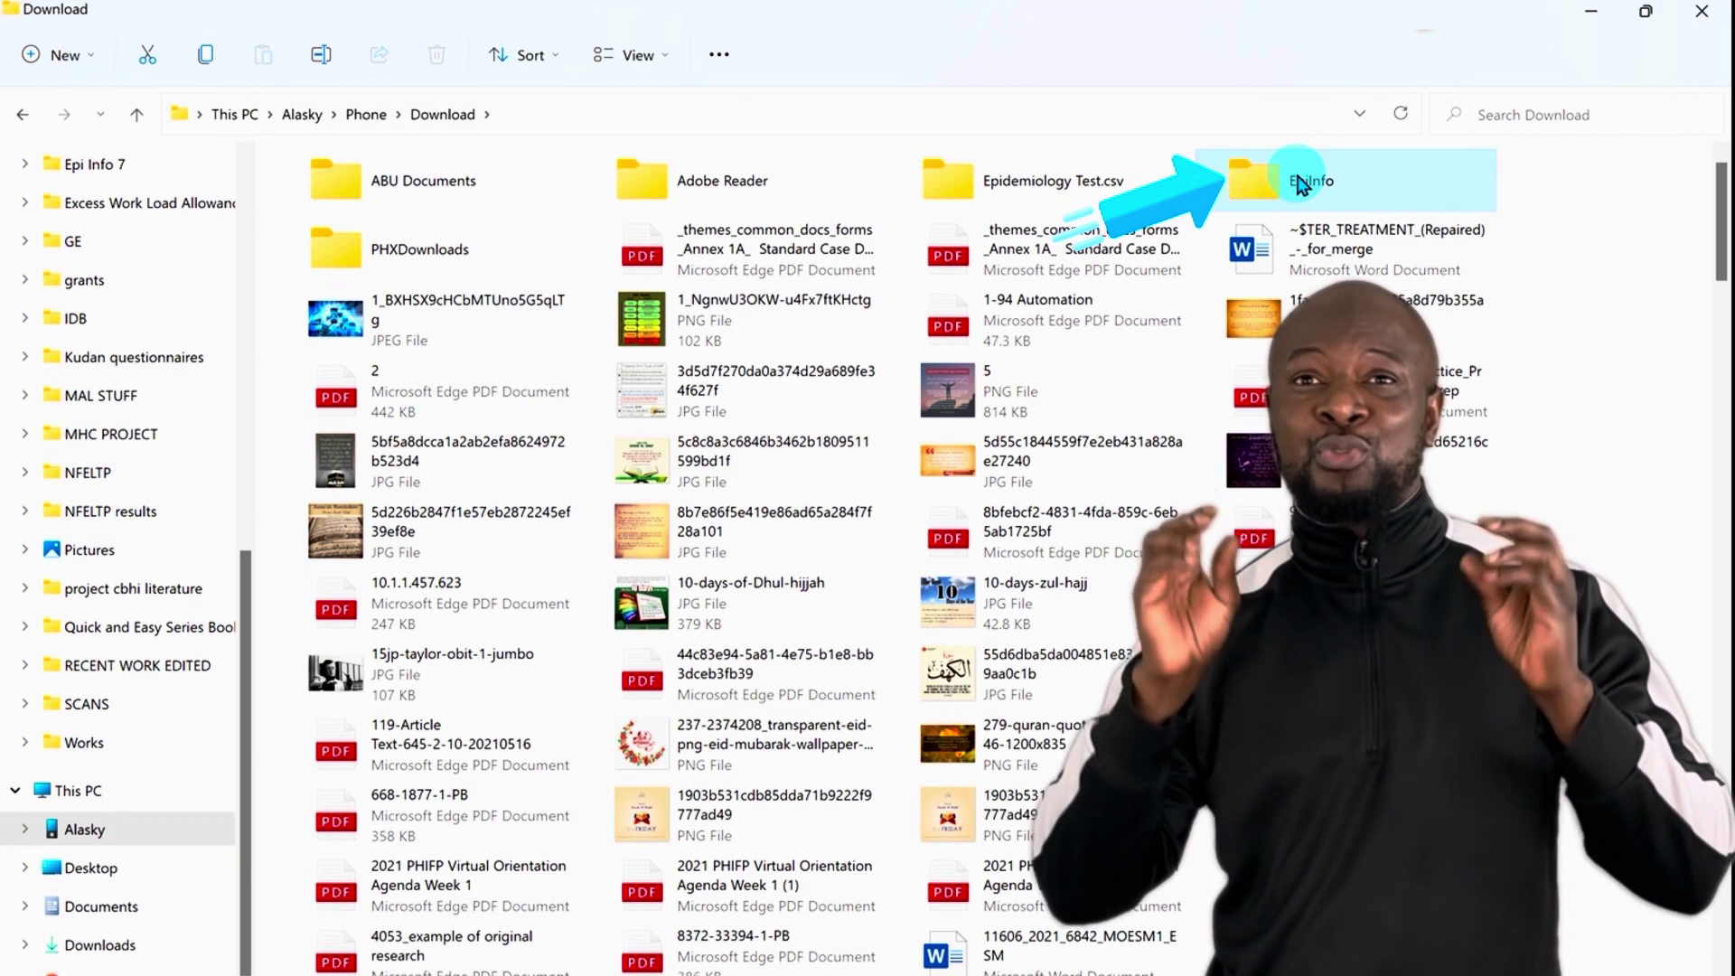
double_click(1298, 183)
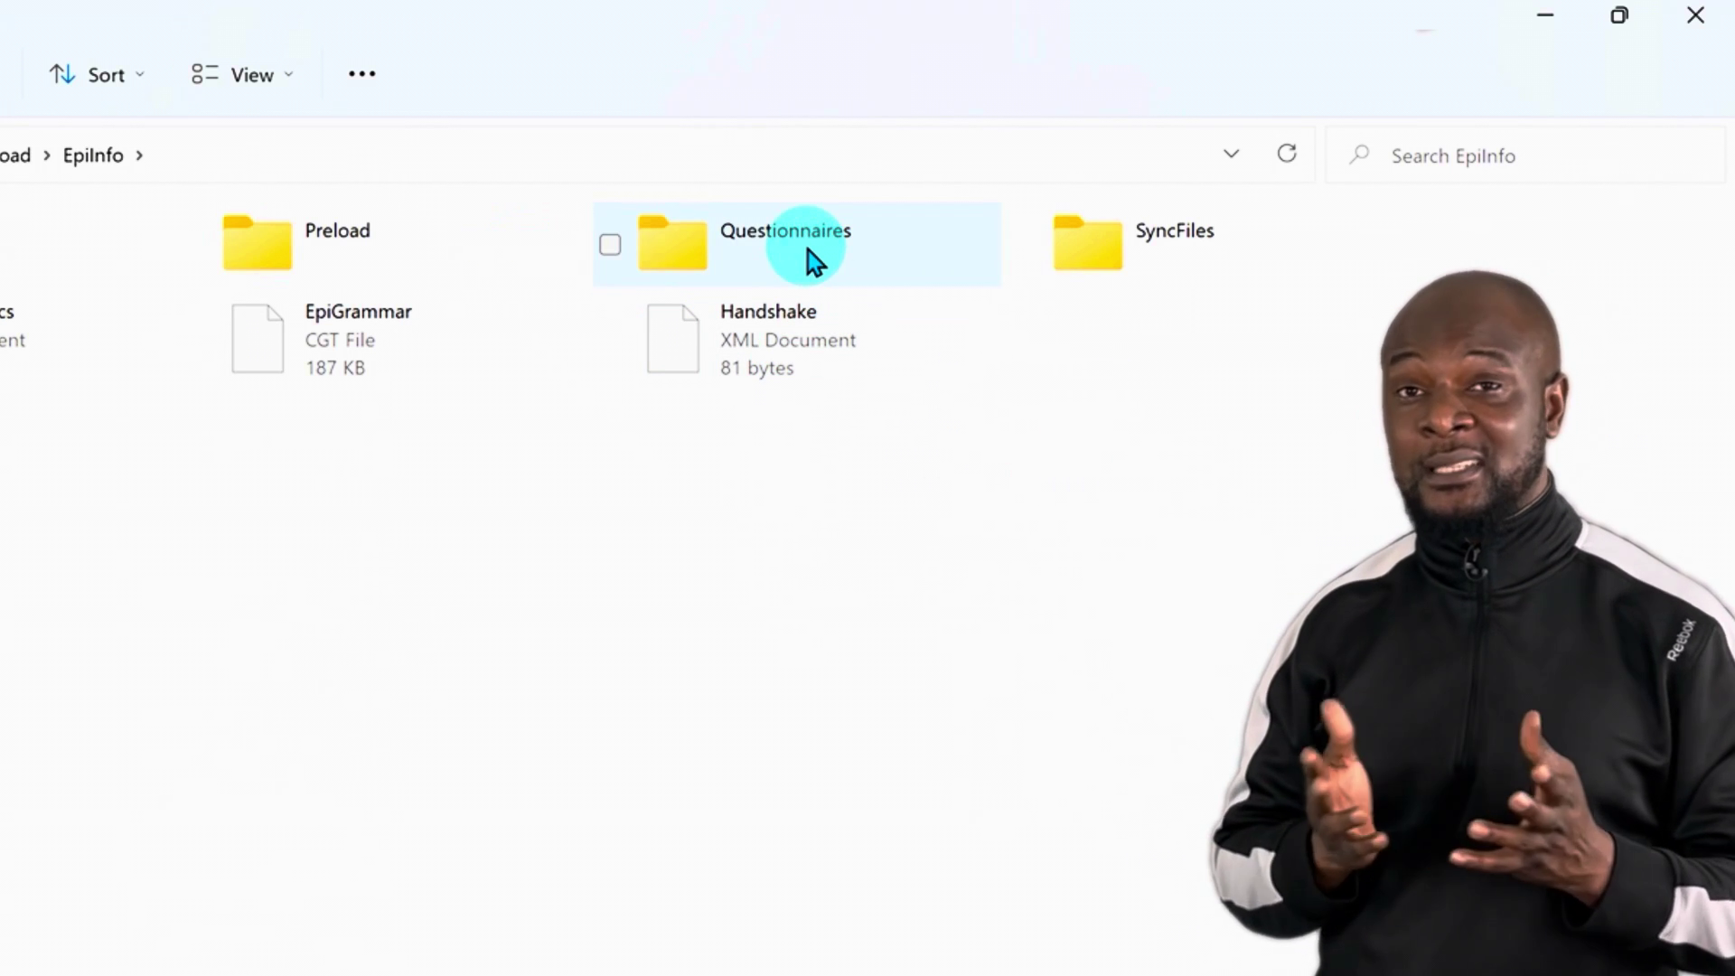
double_click(807, 251)
right_click(913, 465)
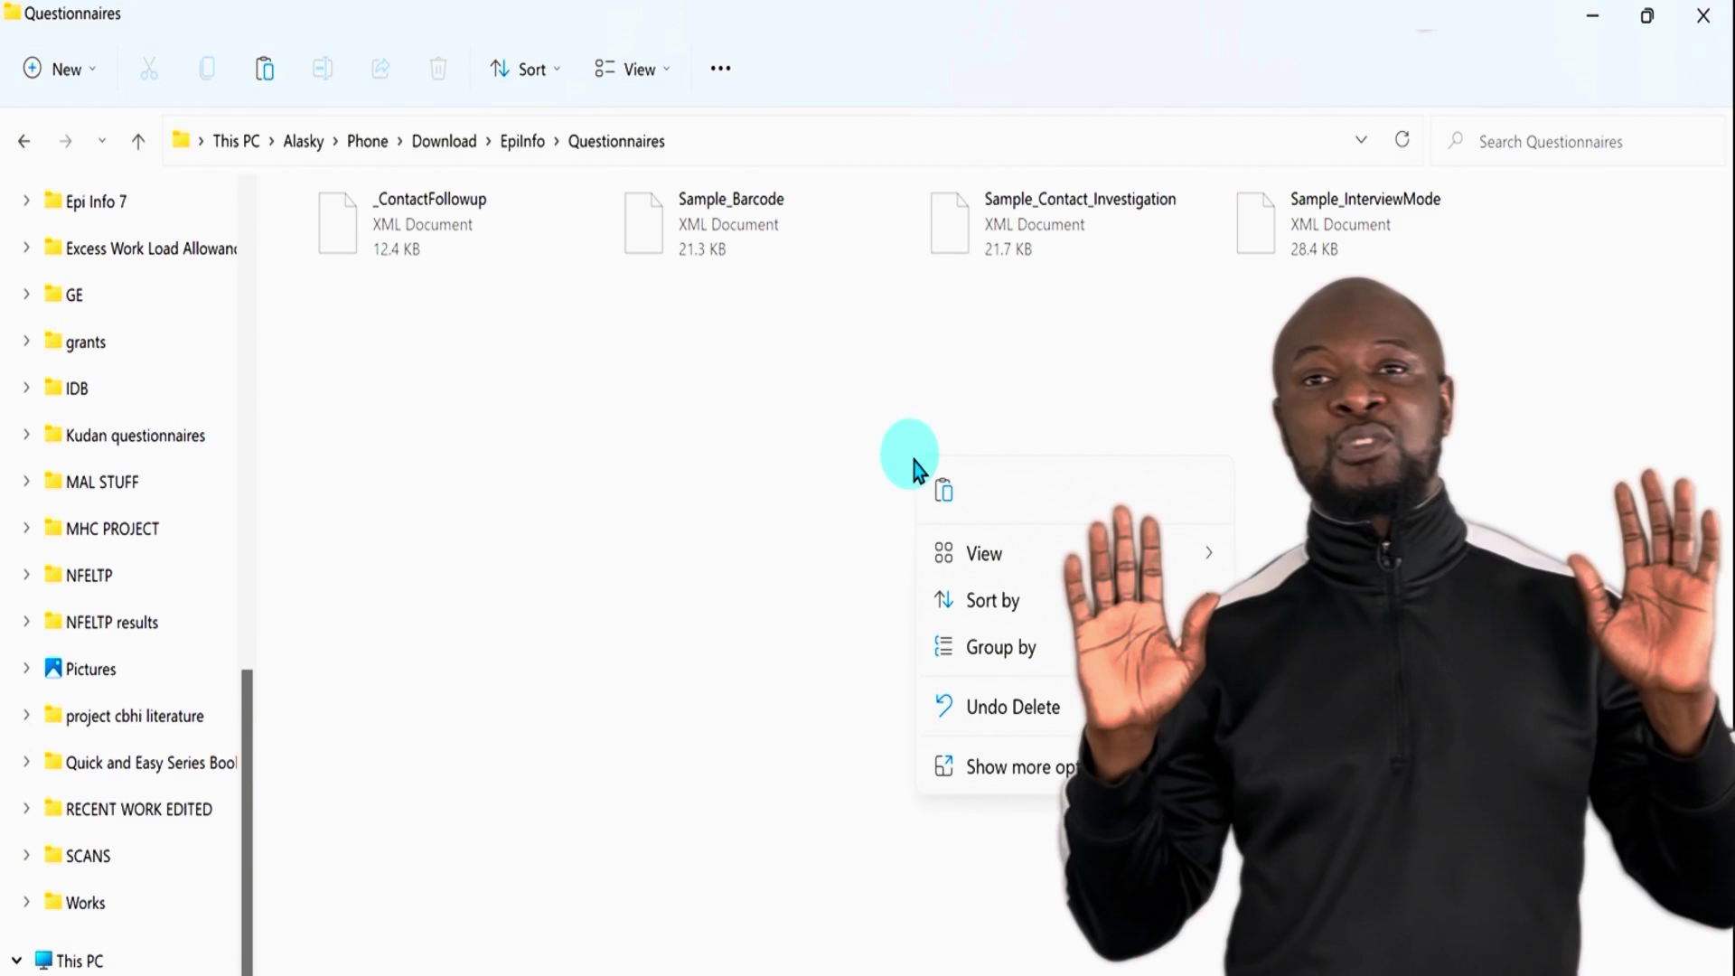
key(Escape)
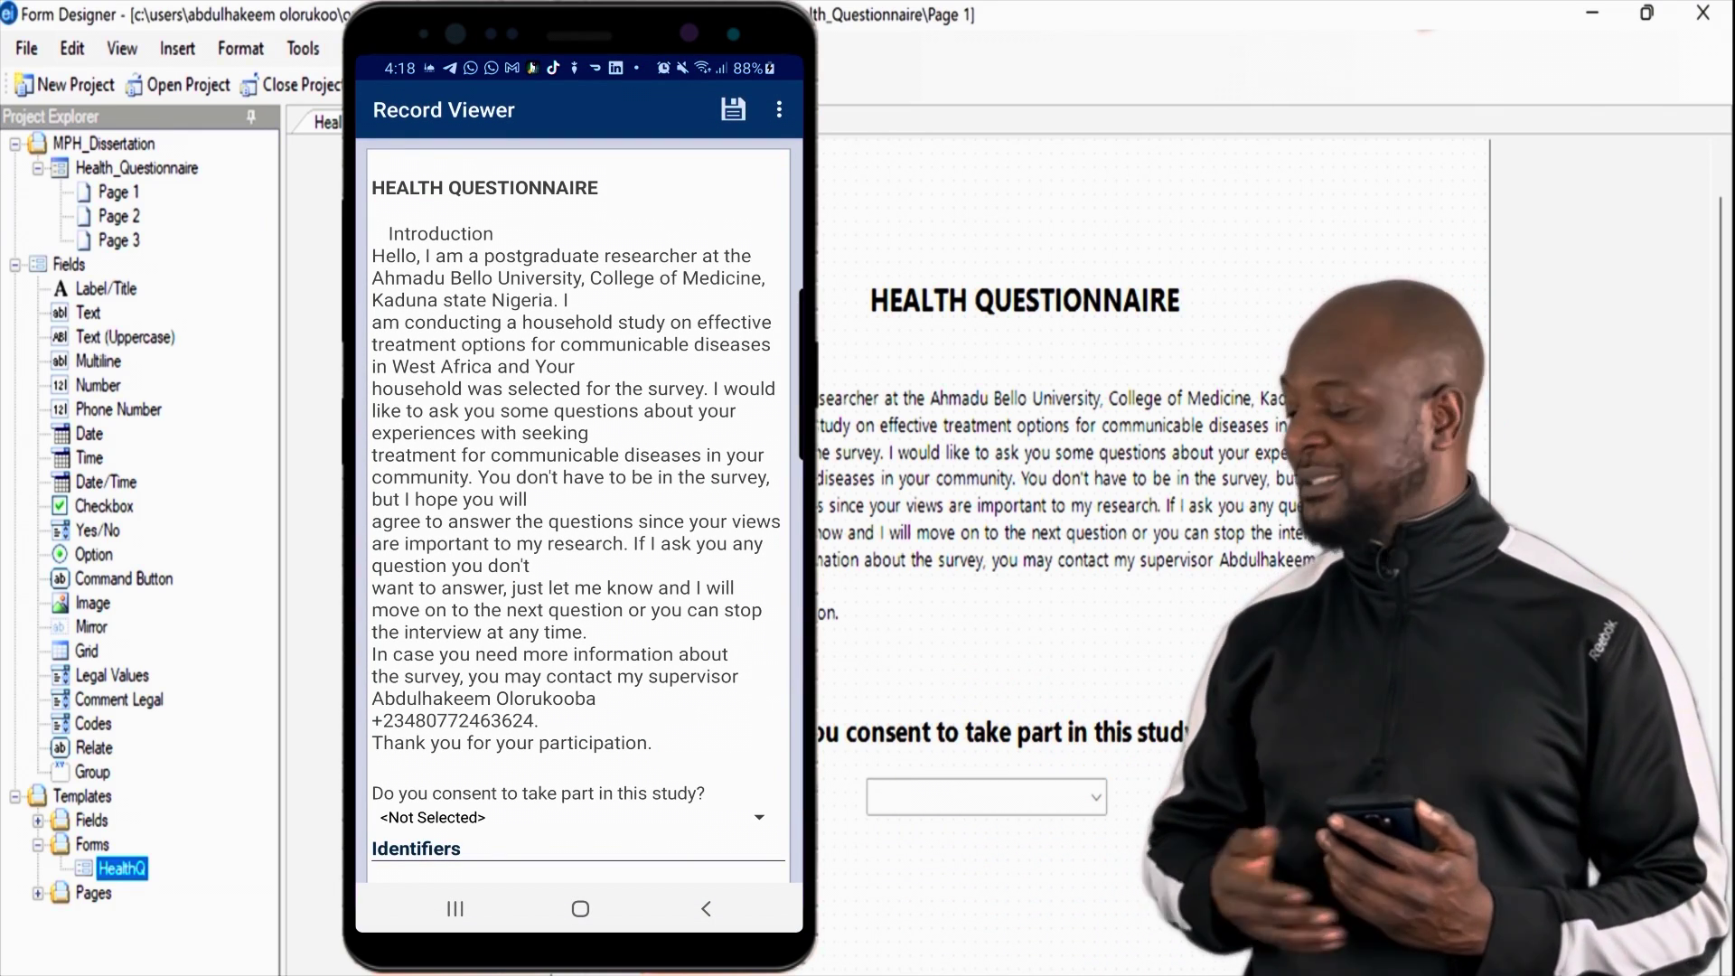
Step: Answer Yes to consent and enter Basawa as the ward name
scroll(579, 511, down, 5)
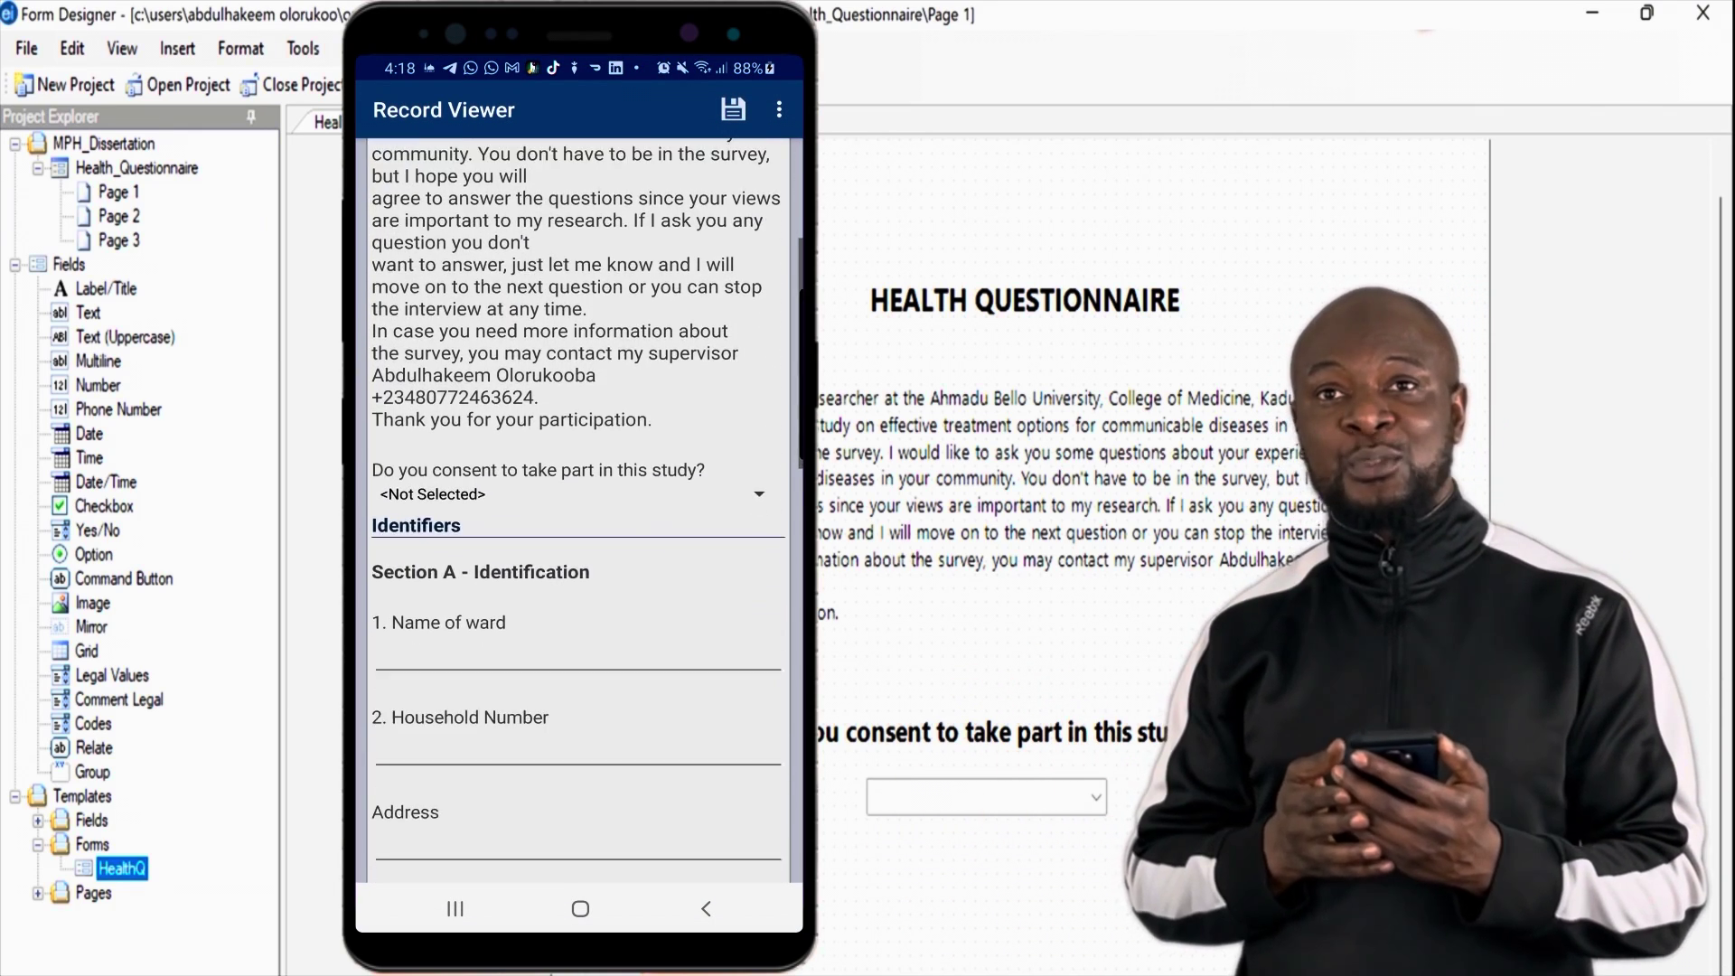
click(578, 380)
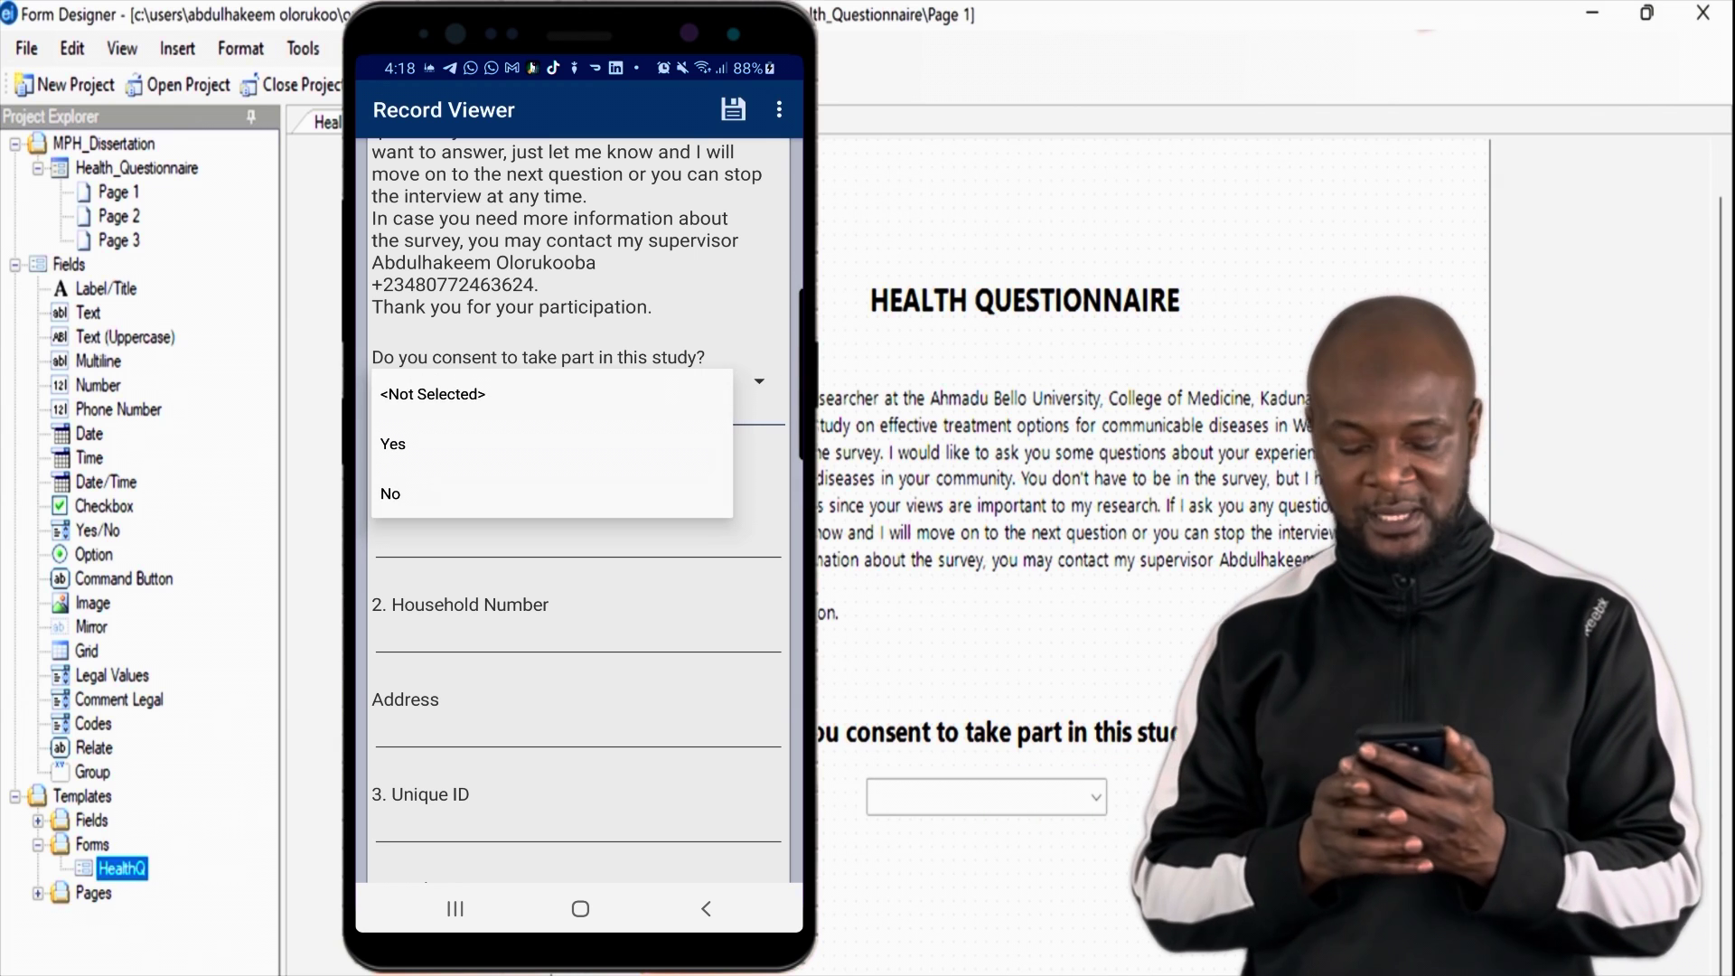
click(433, 437)
click(579, 542)
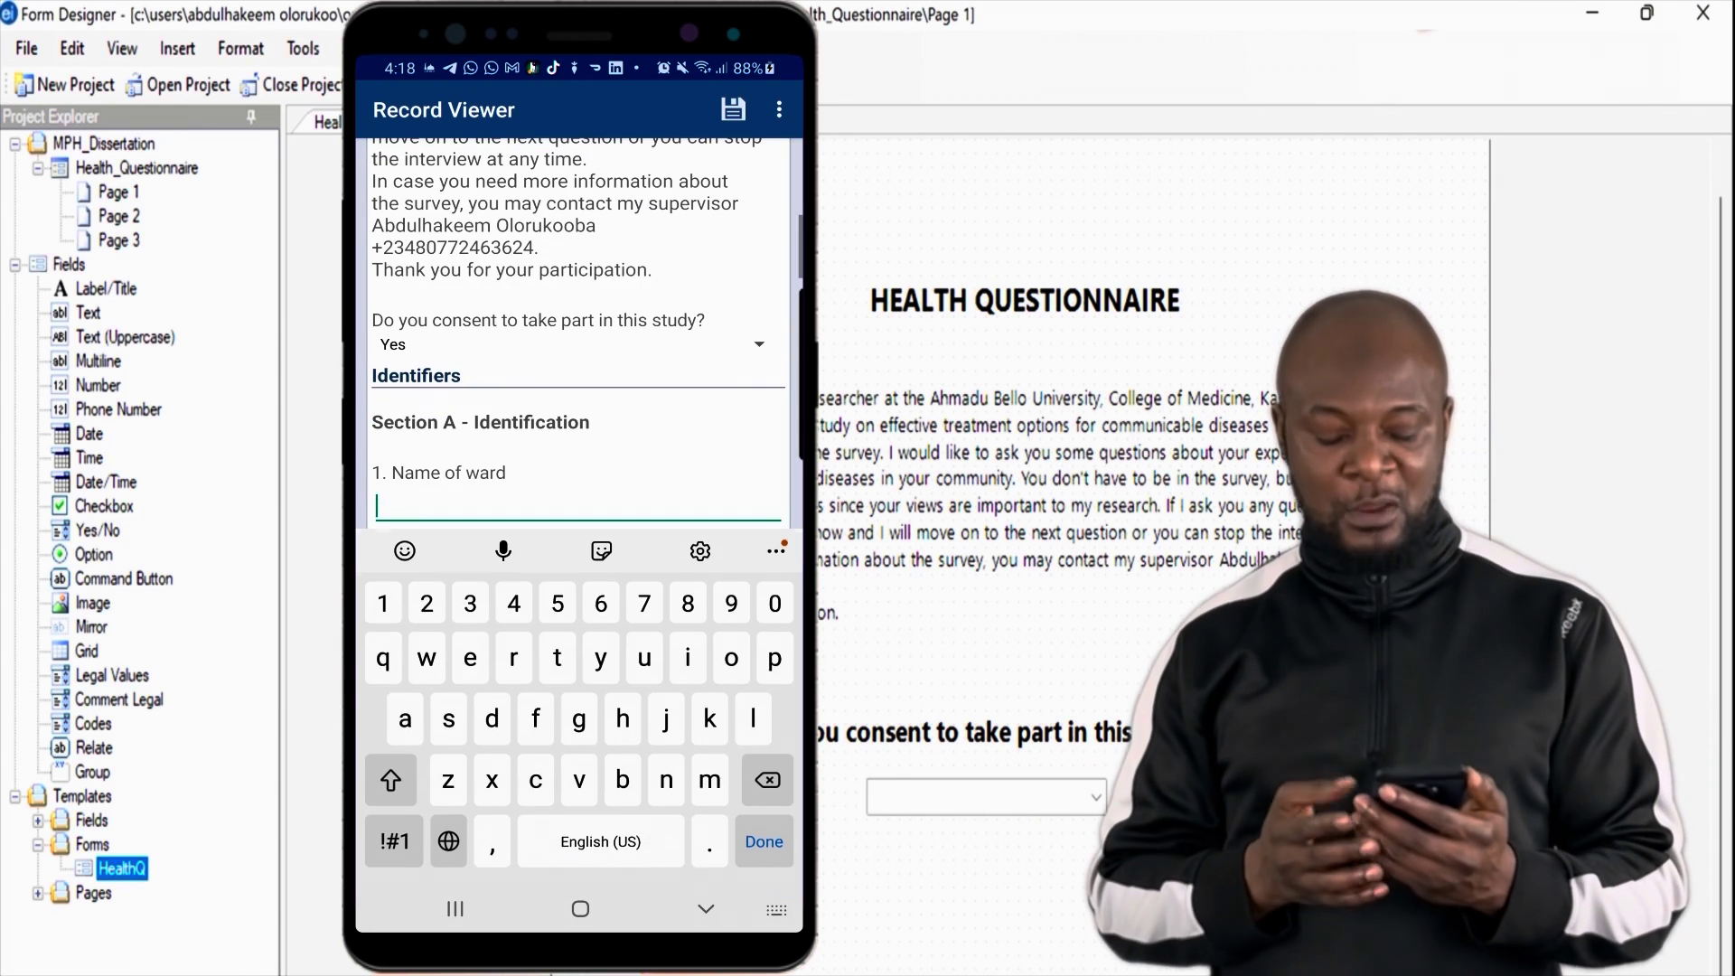
text(Basawa)
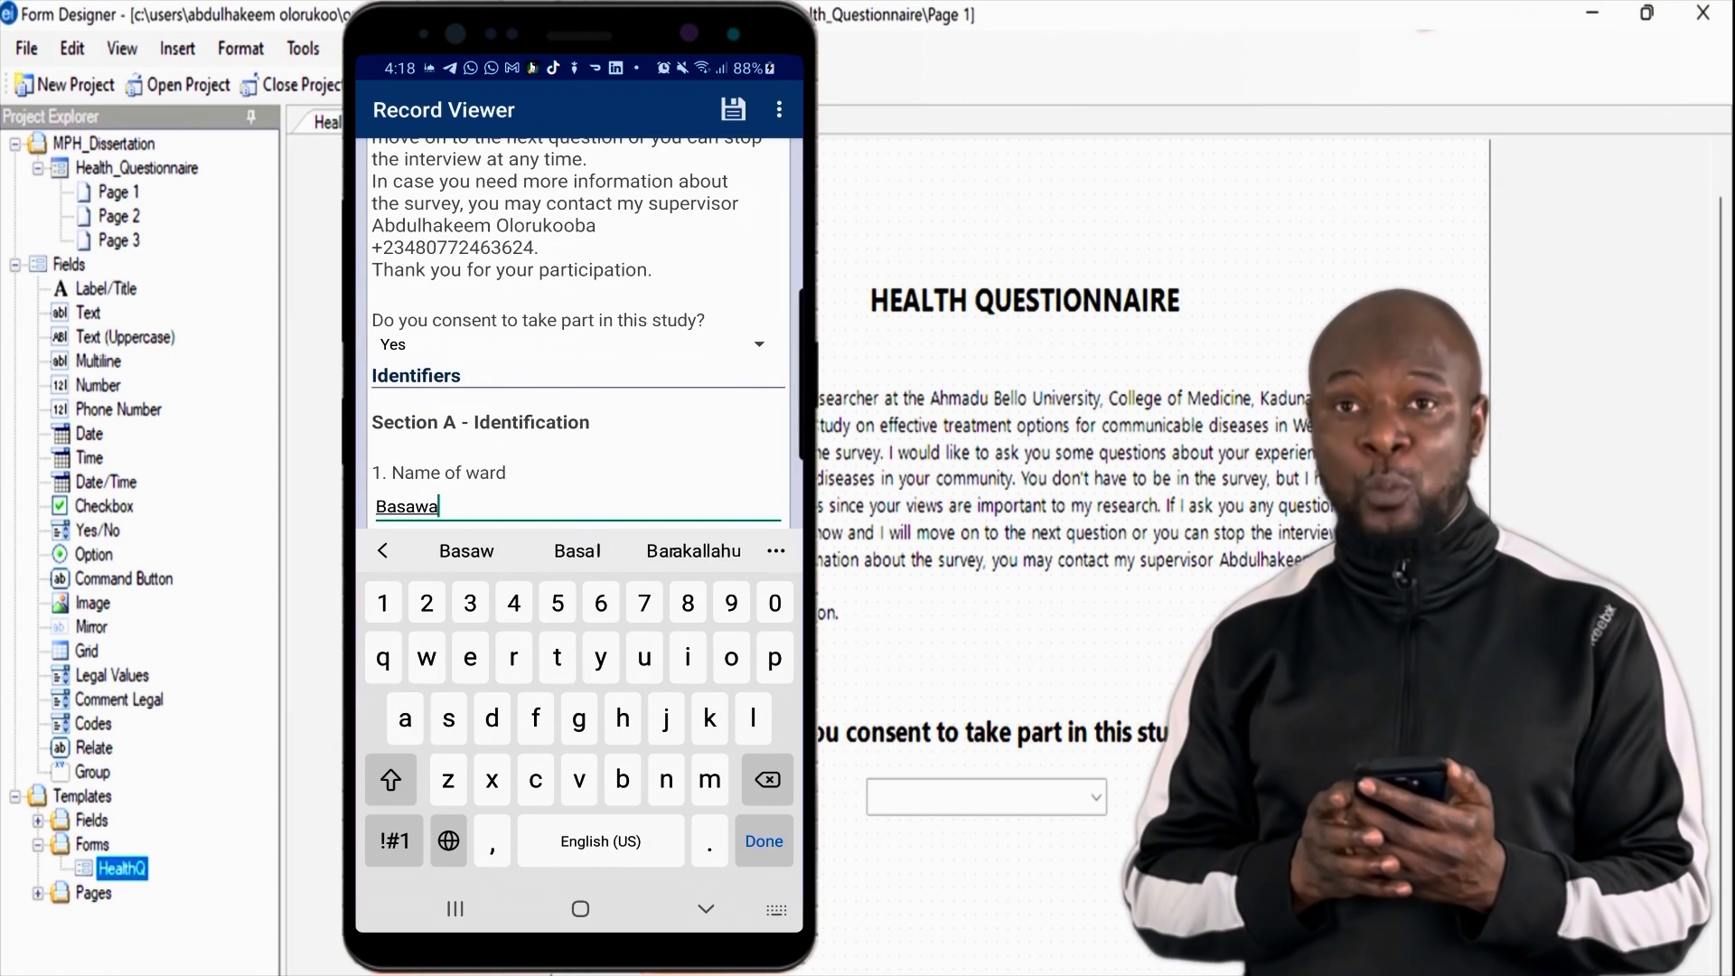
key(Return)
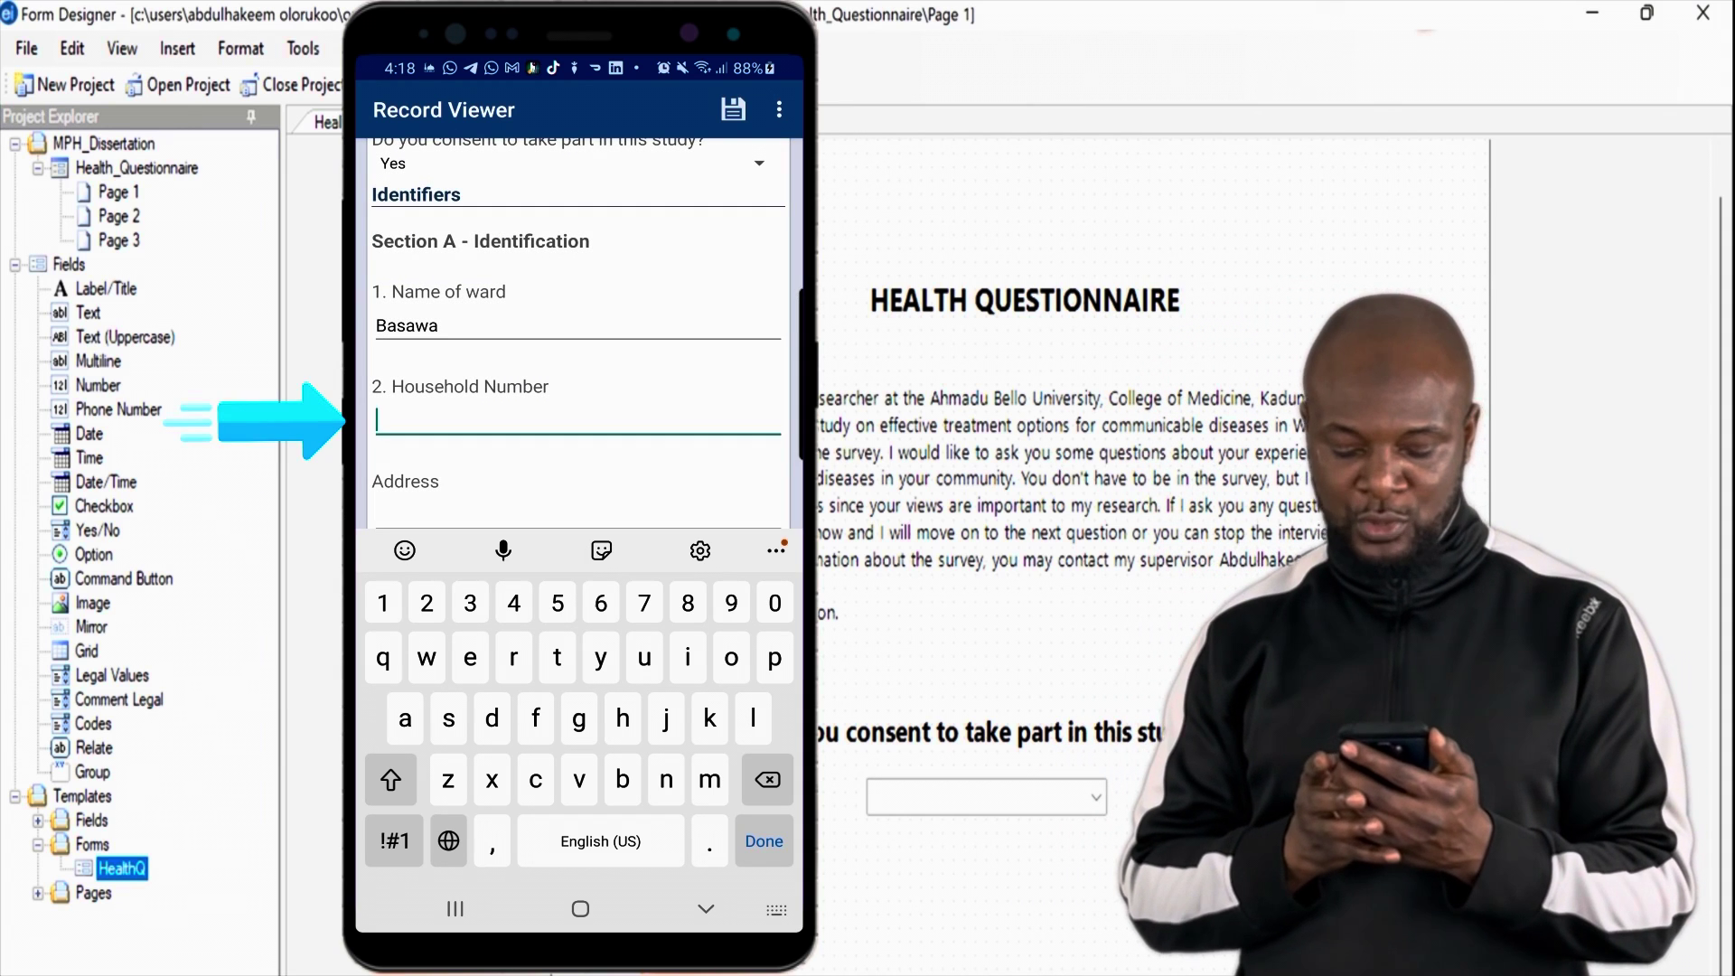
Step: Fill in the household number and the respondent's street address
text(A012)
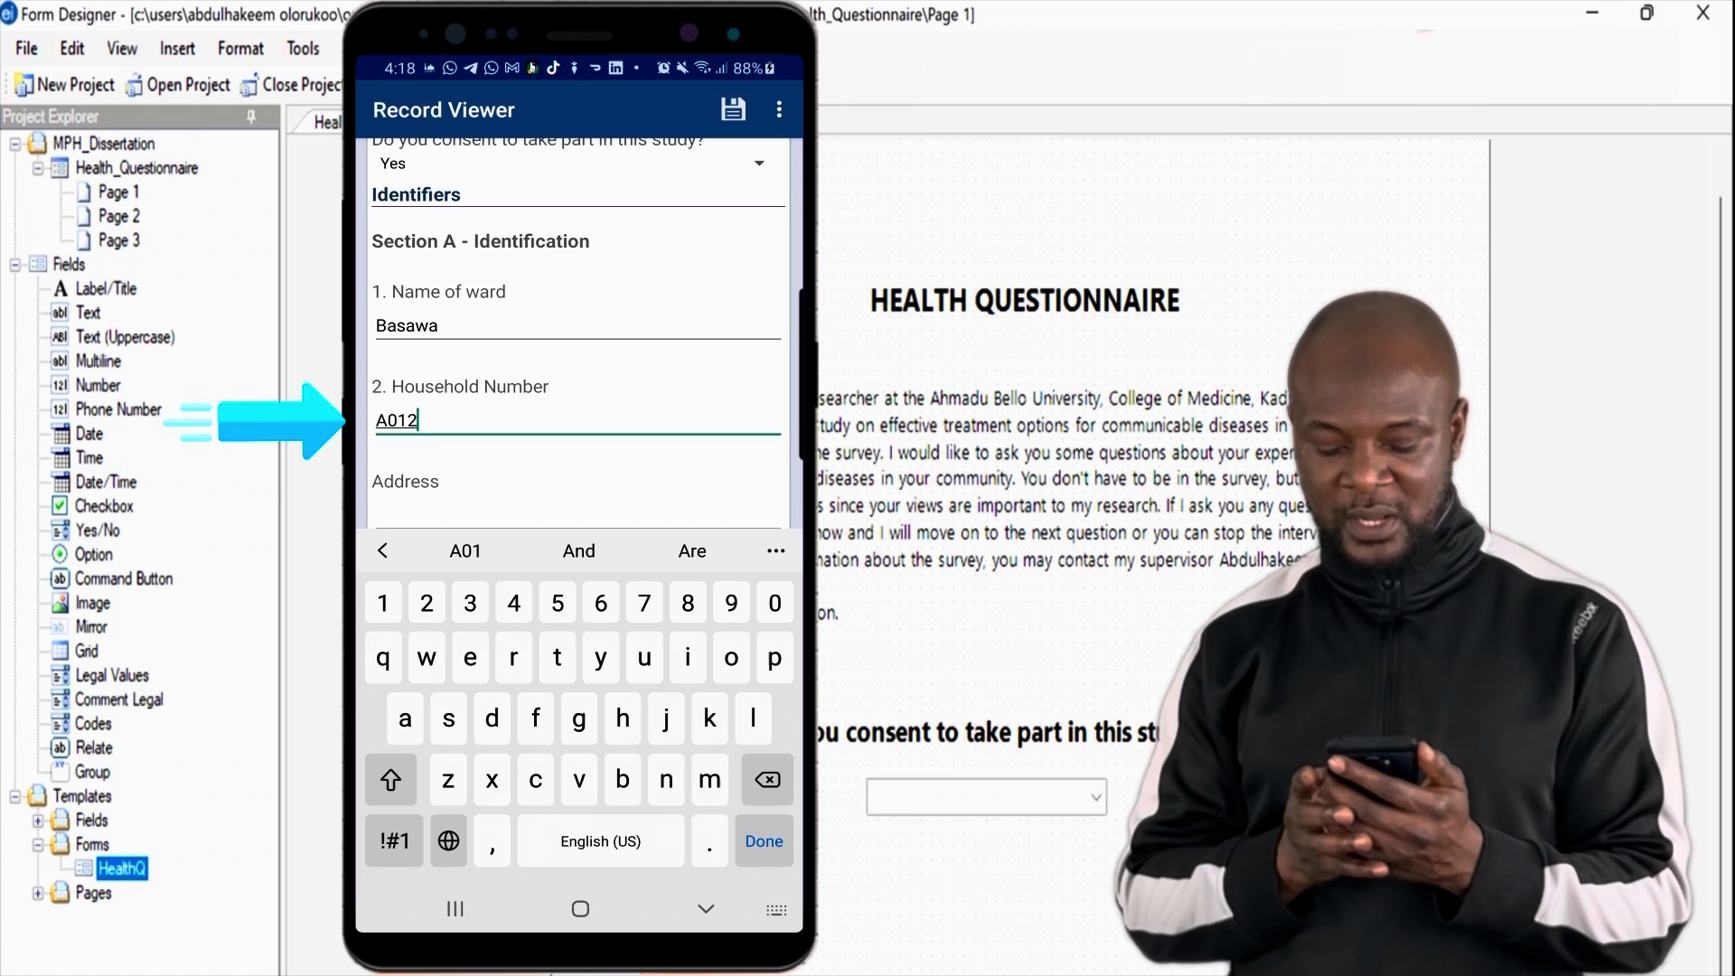
key(Return)
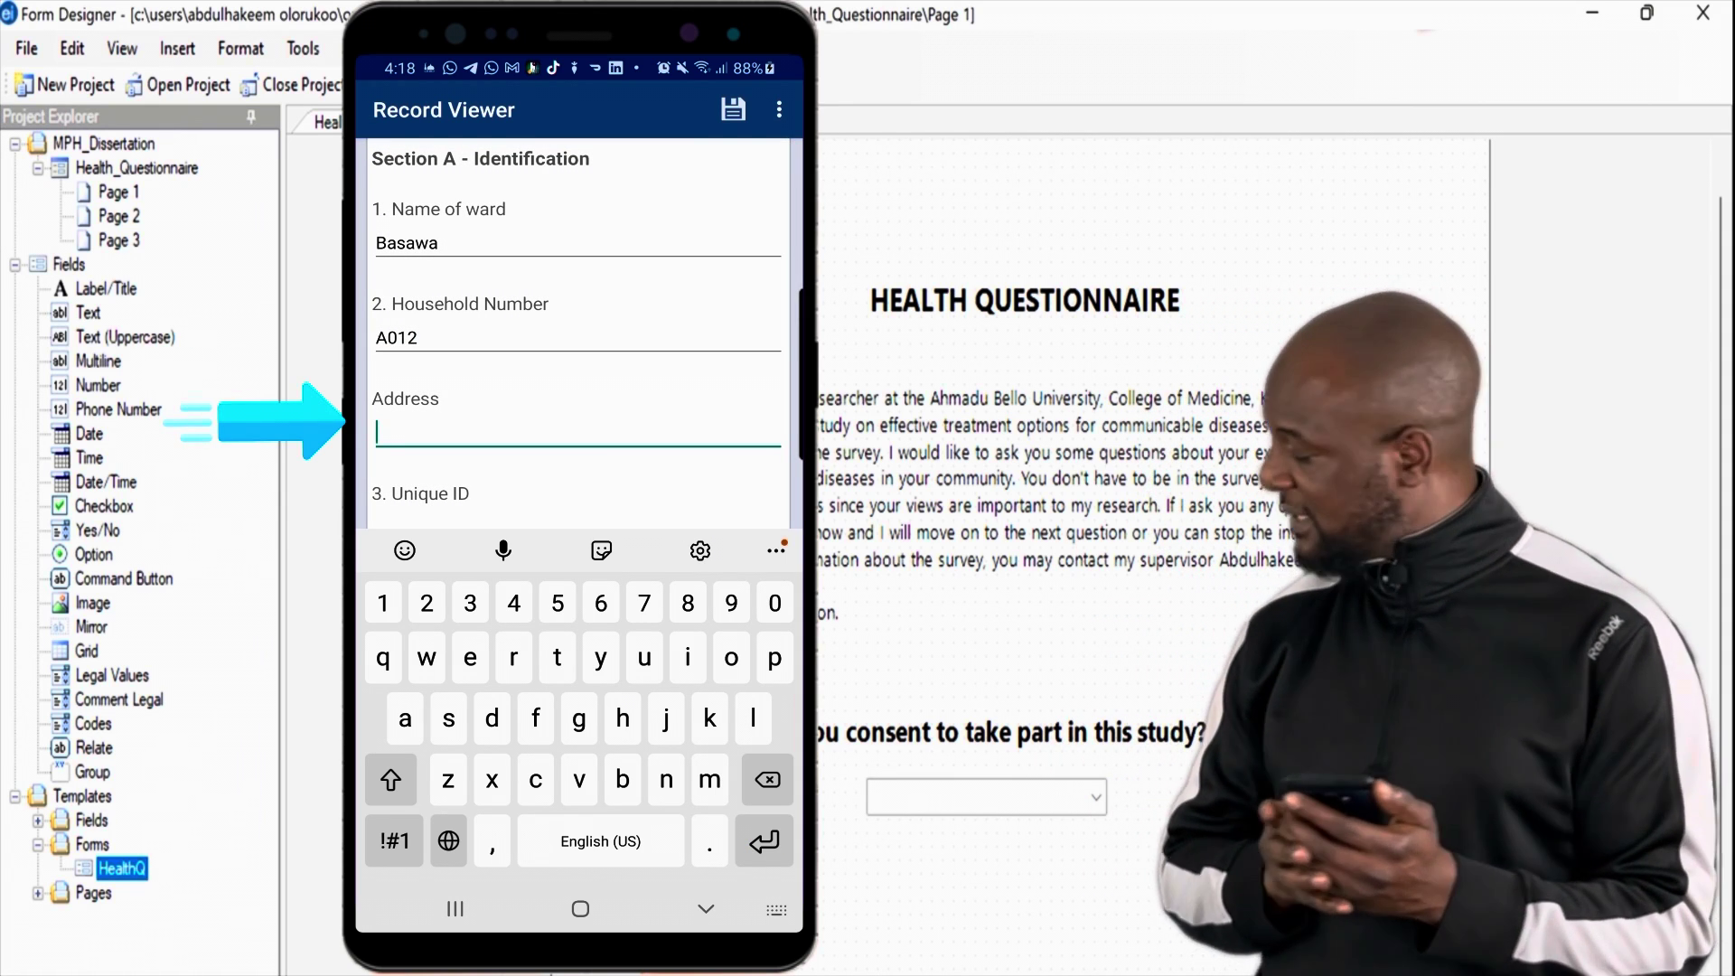
key(shift)
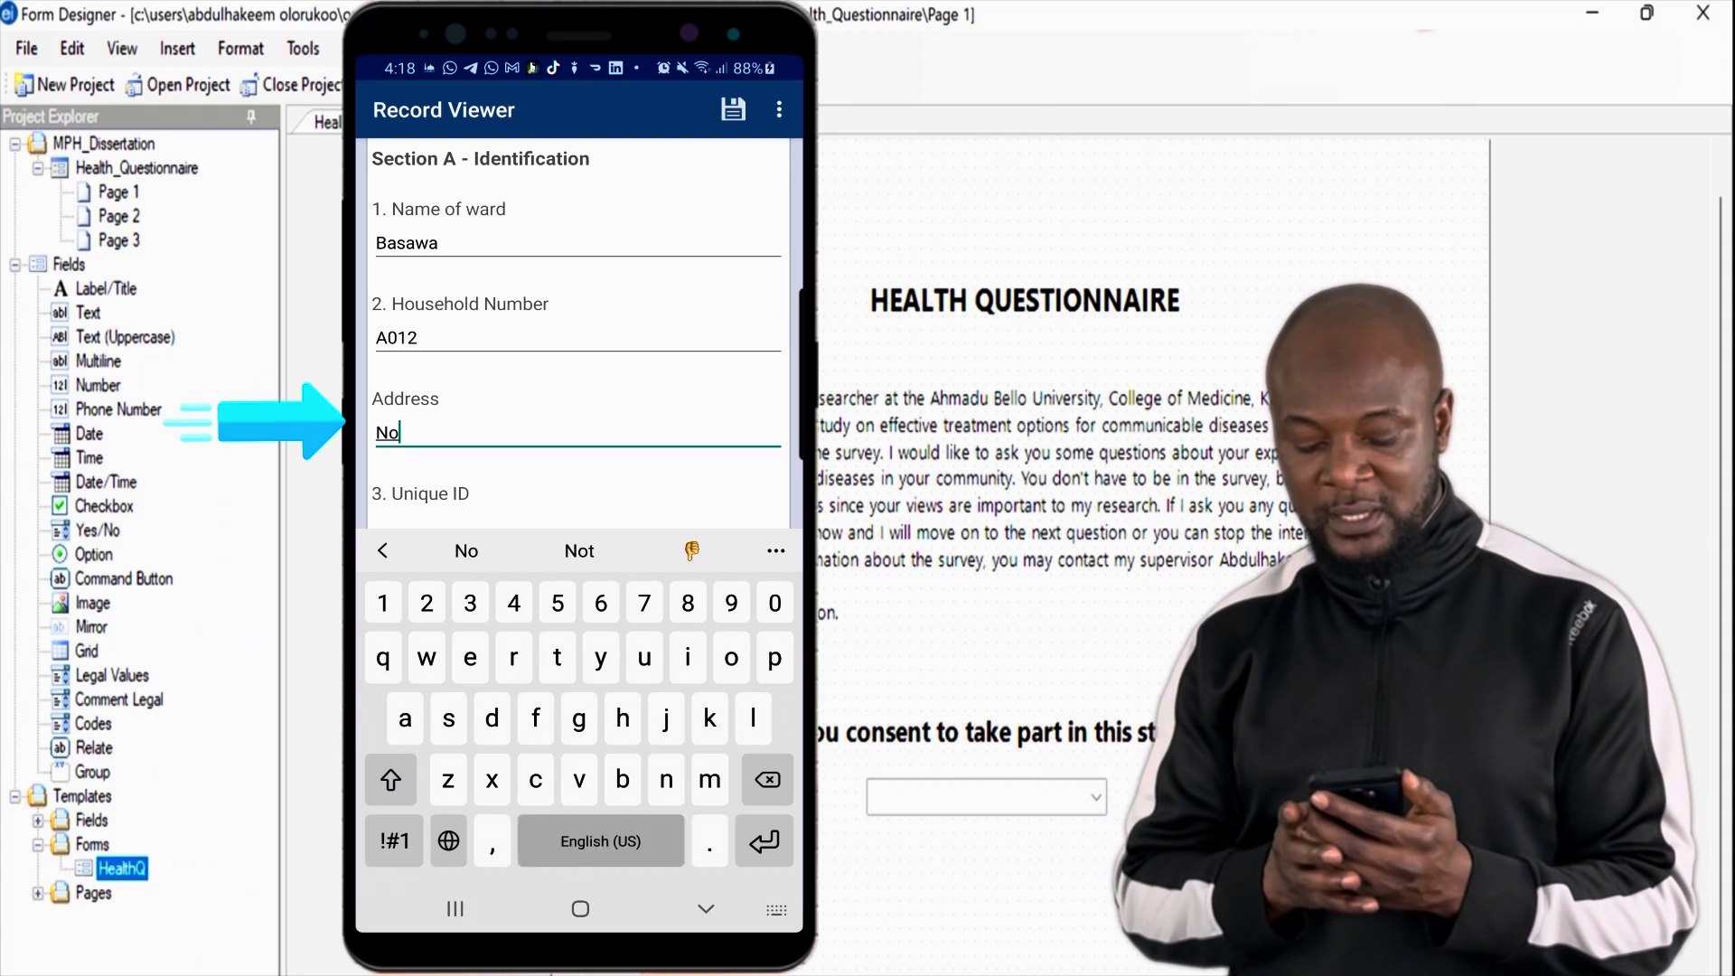
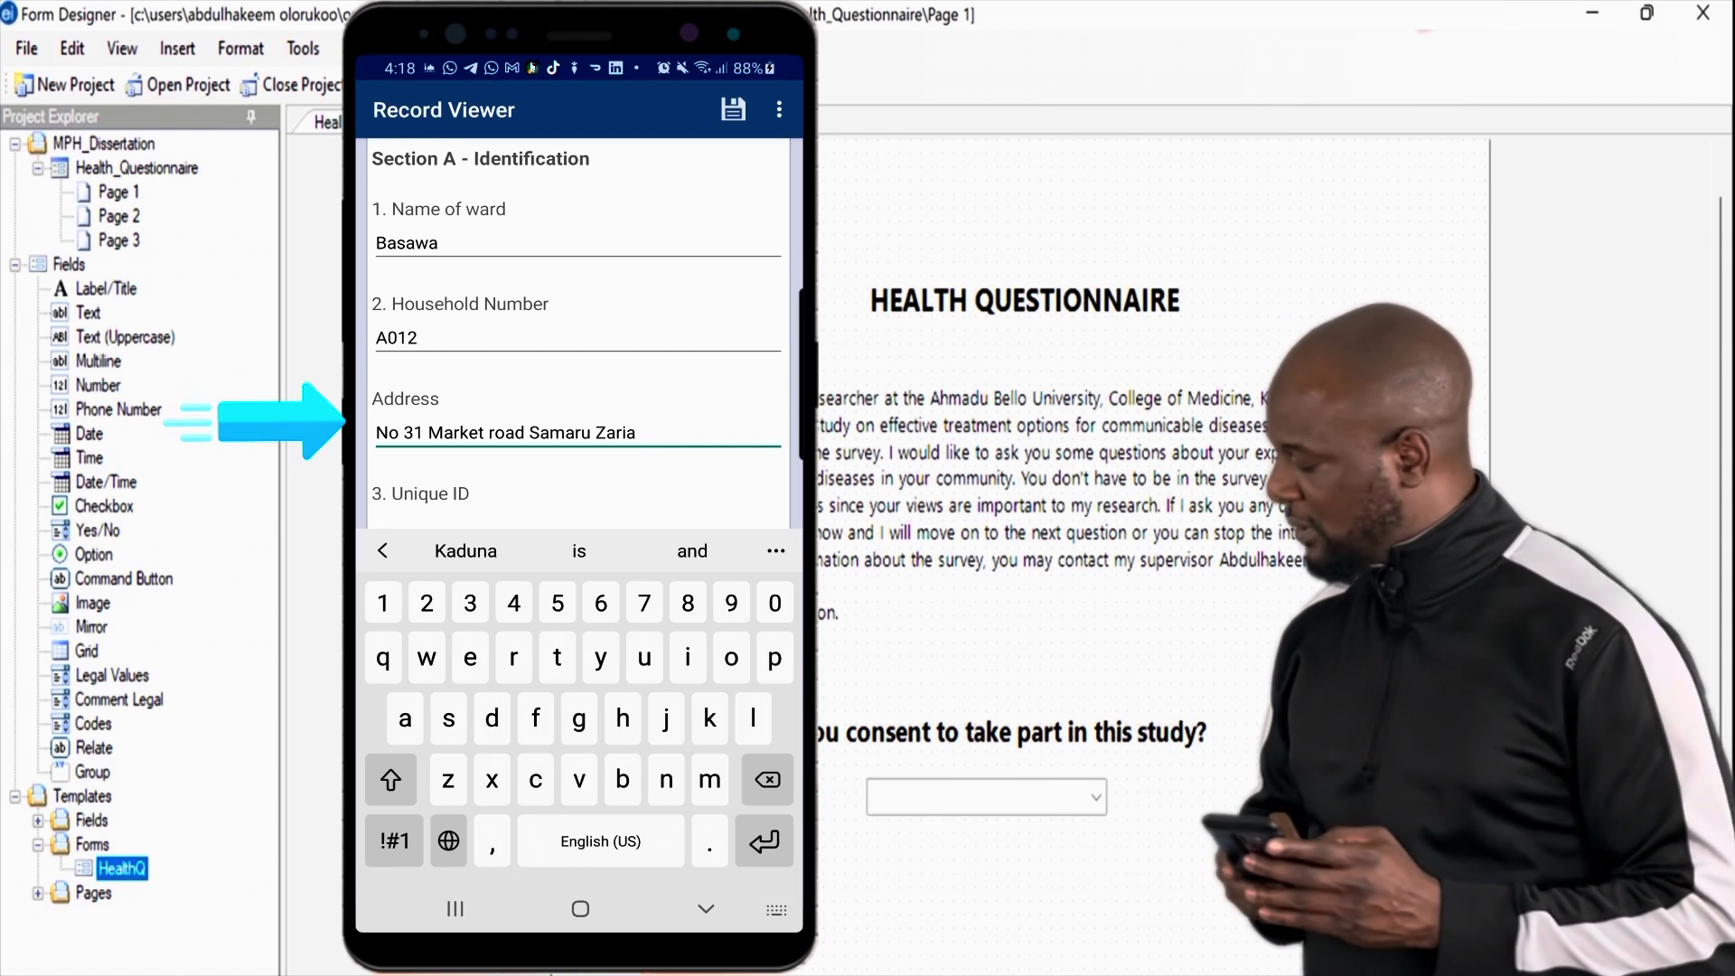
key(Return)
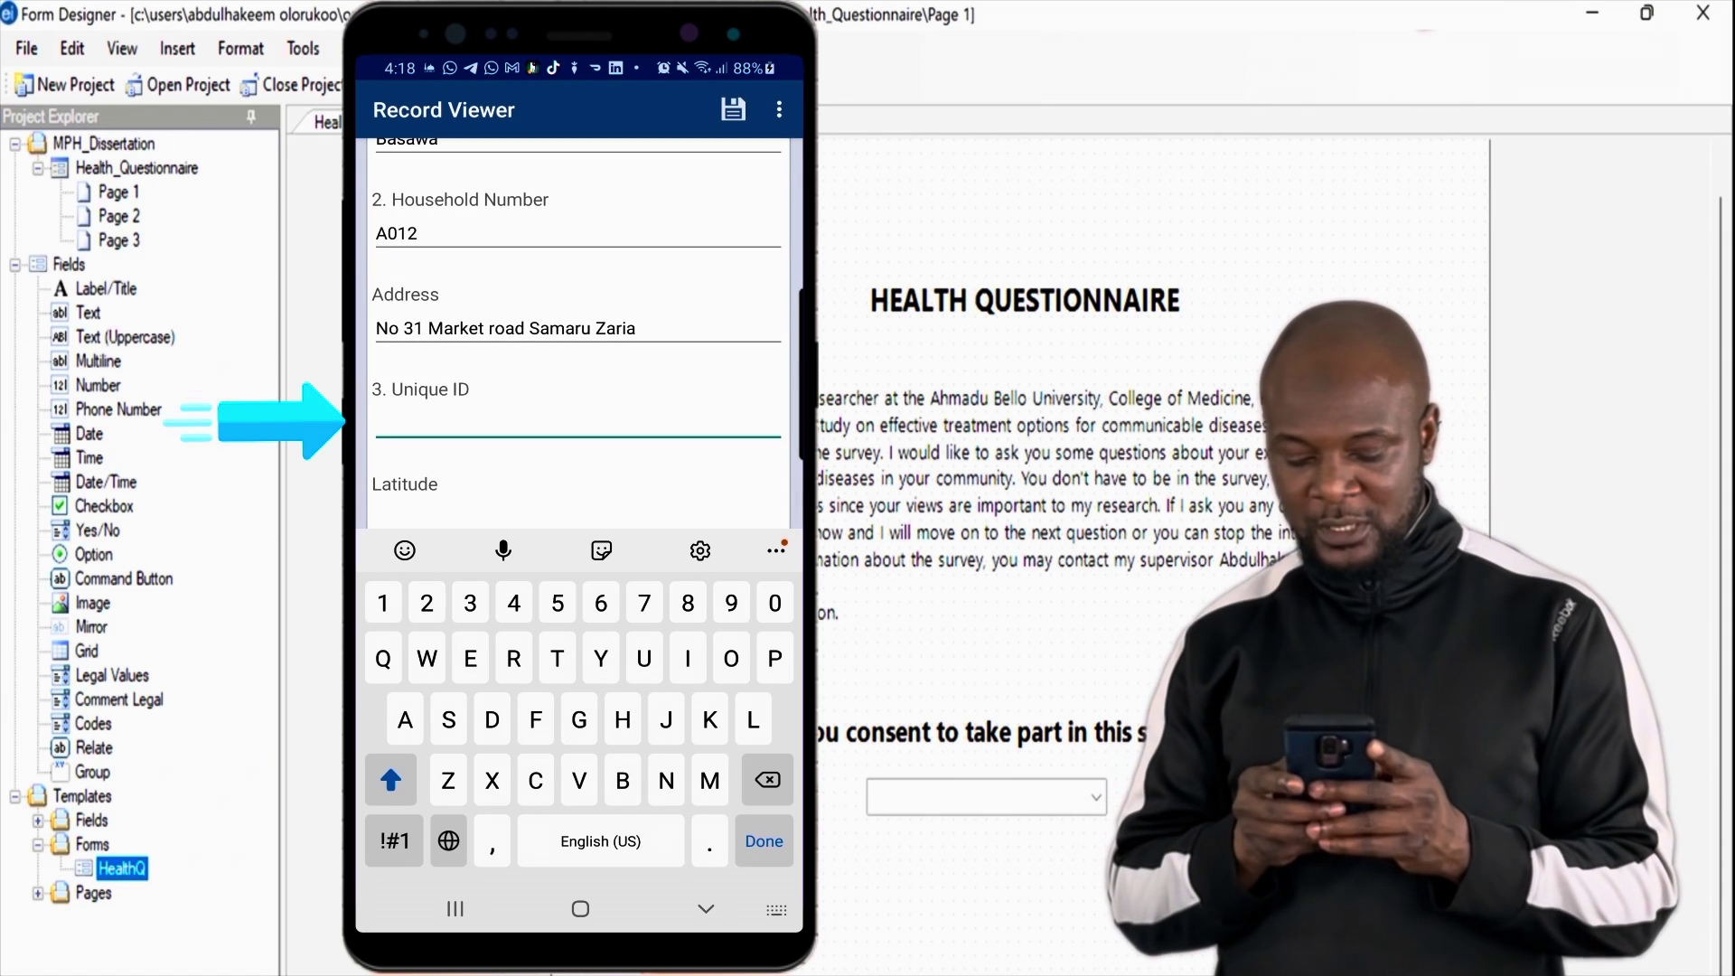
Step: Enter the unique ID and attempt the house GPS location, dismissing the signal error
text(02)
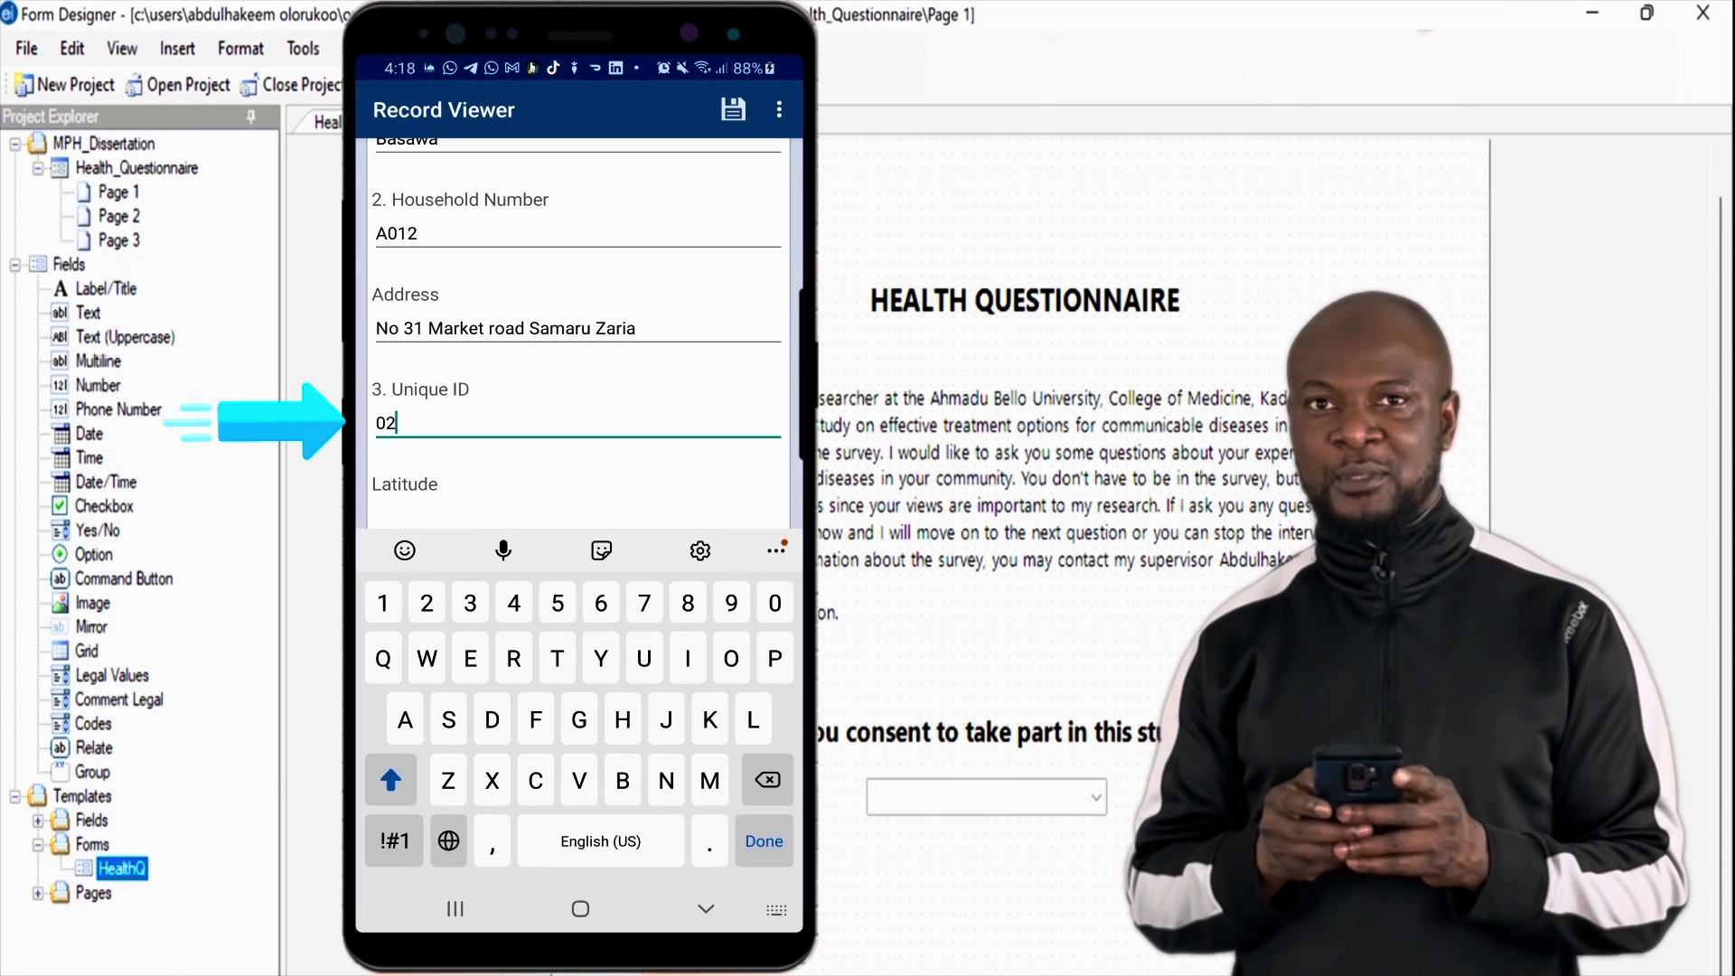
text(31)
key(Return)
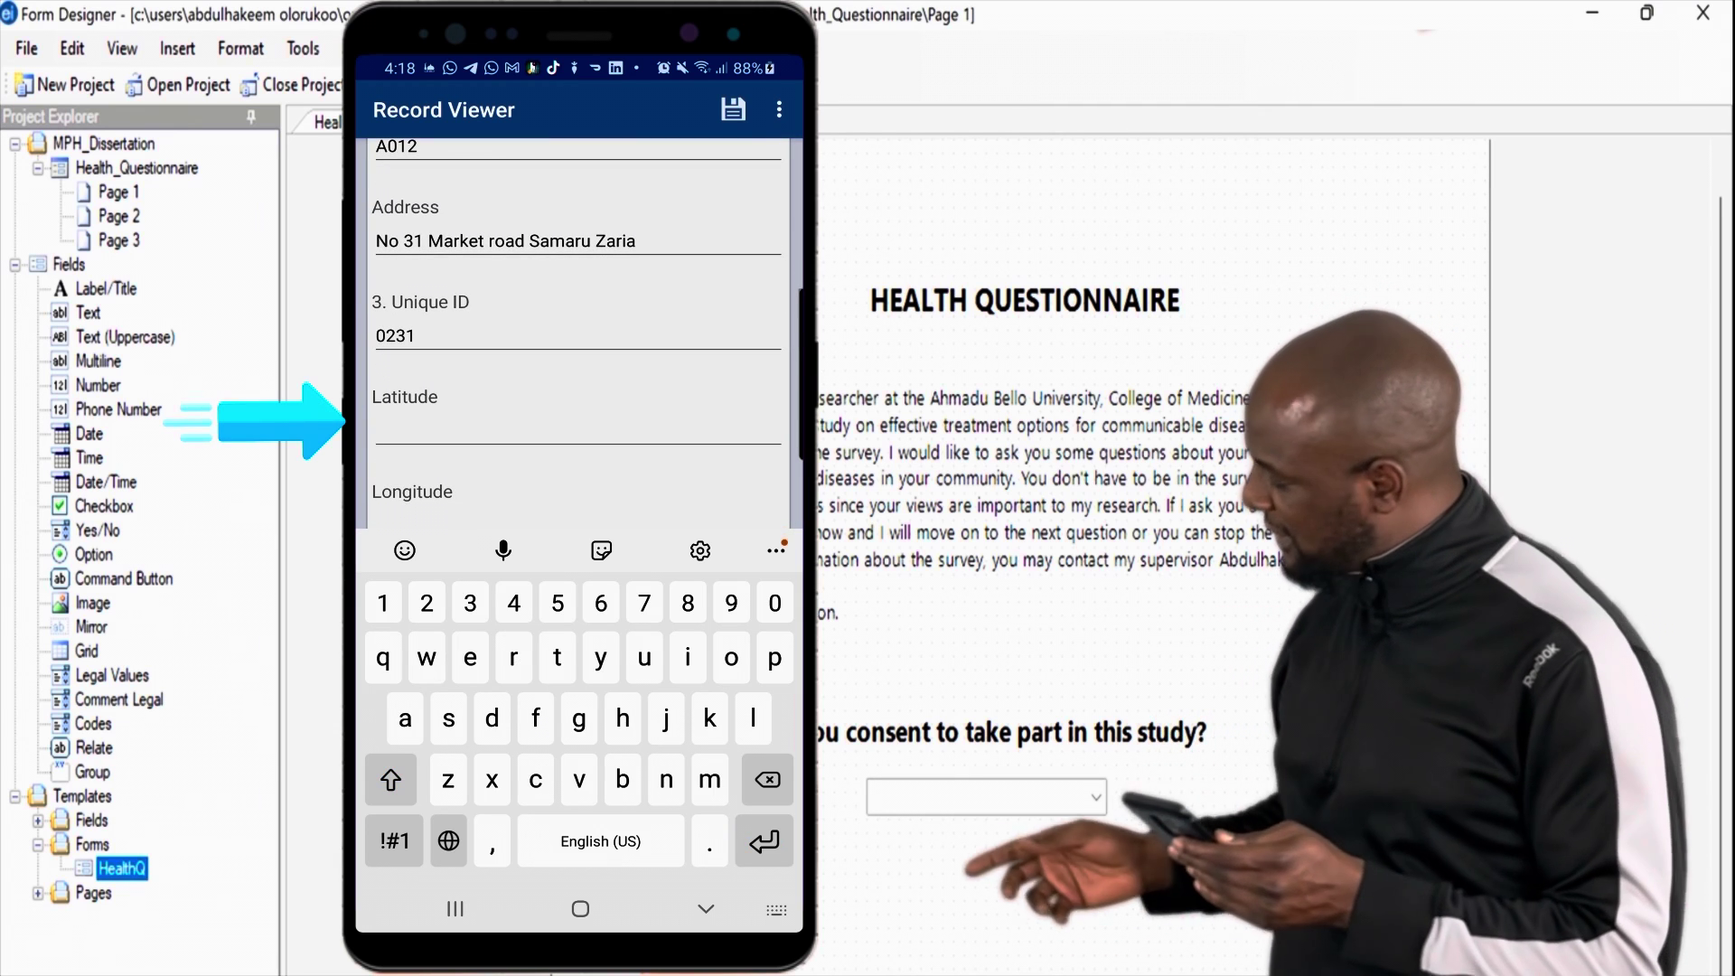
key(Return)
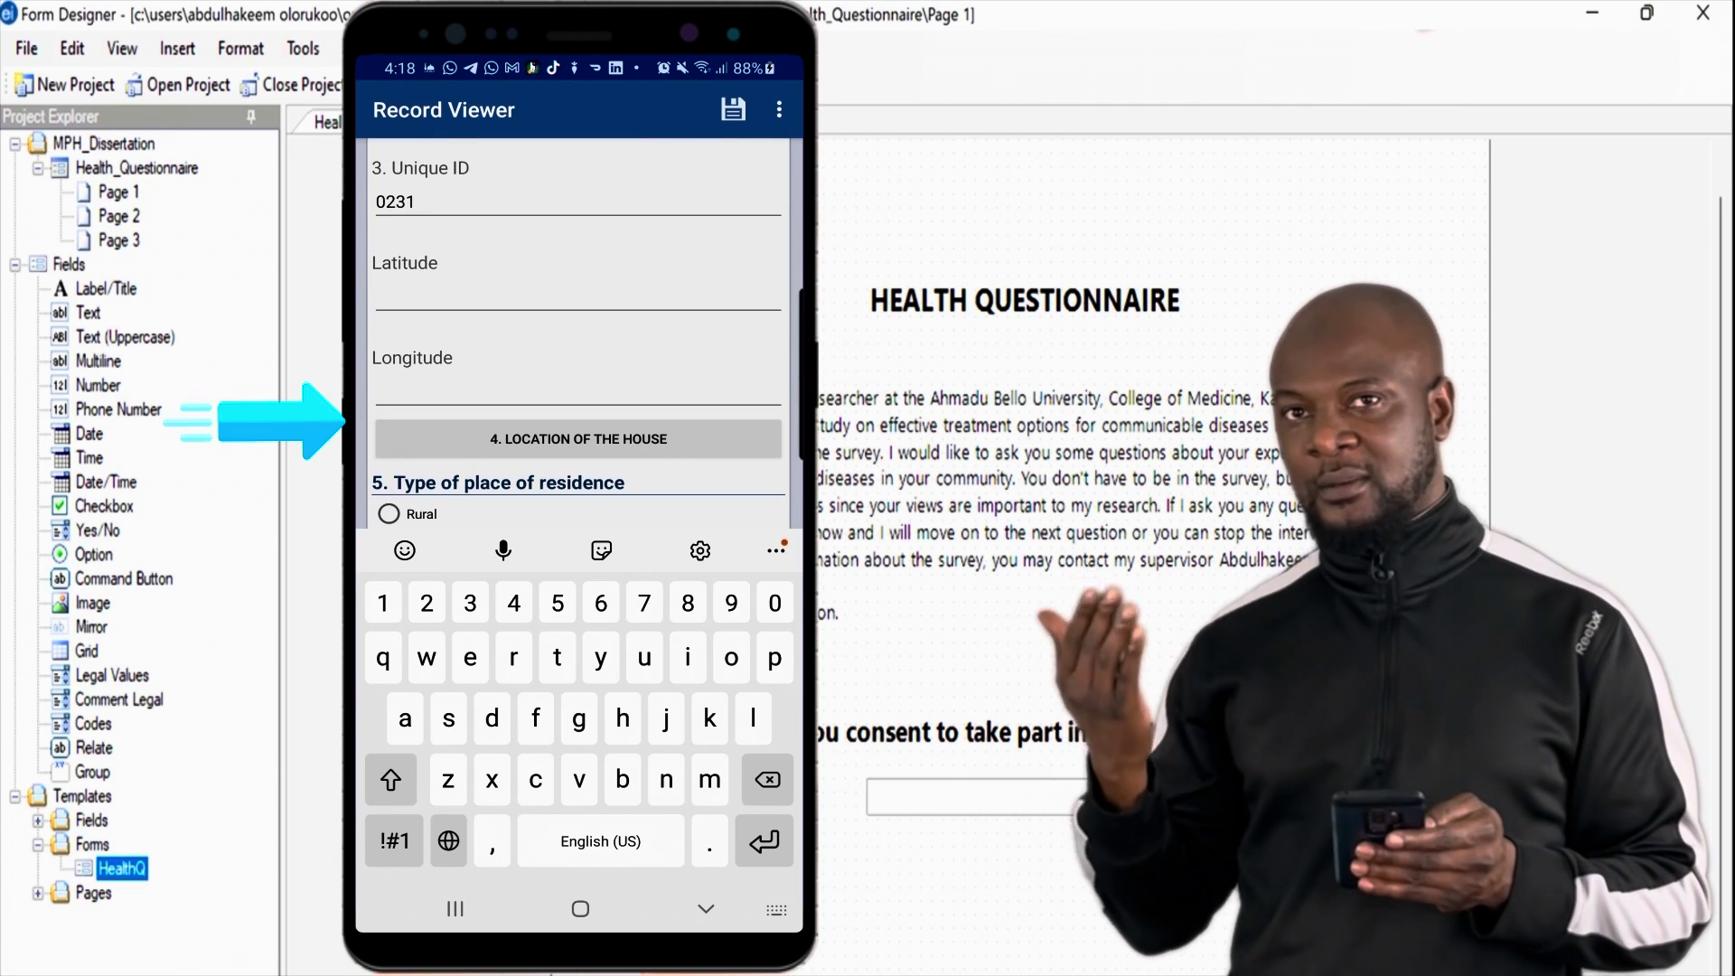
click(578, 439)
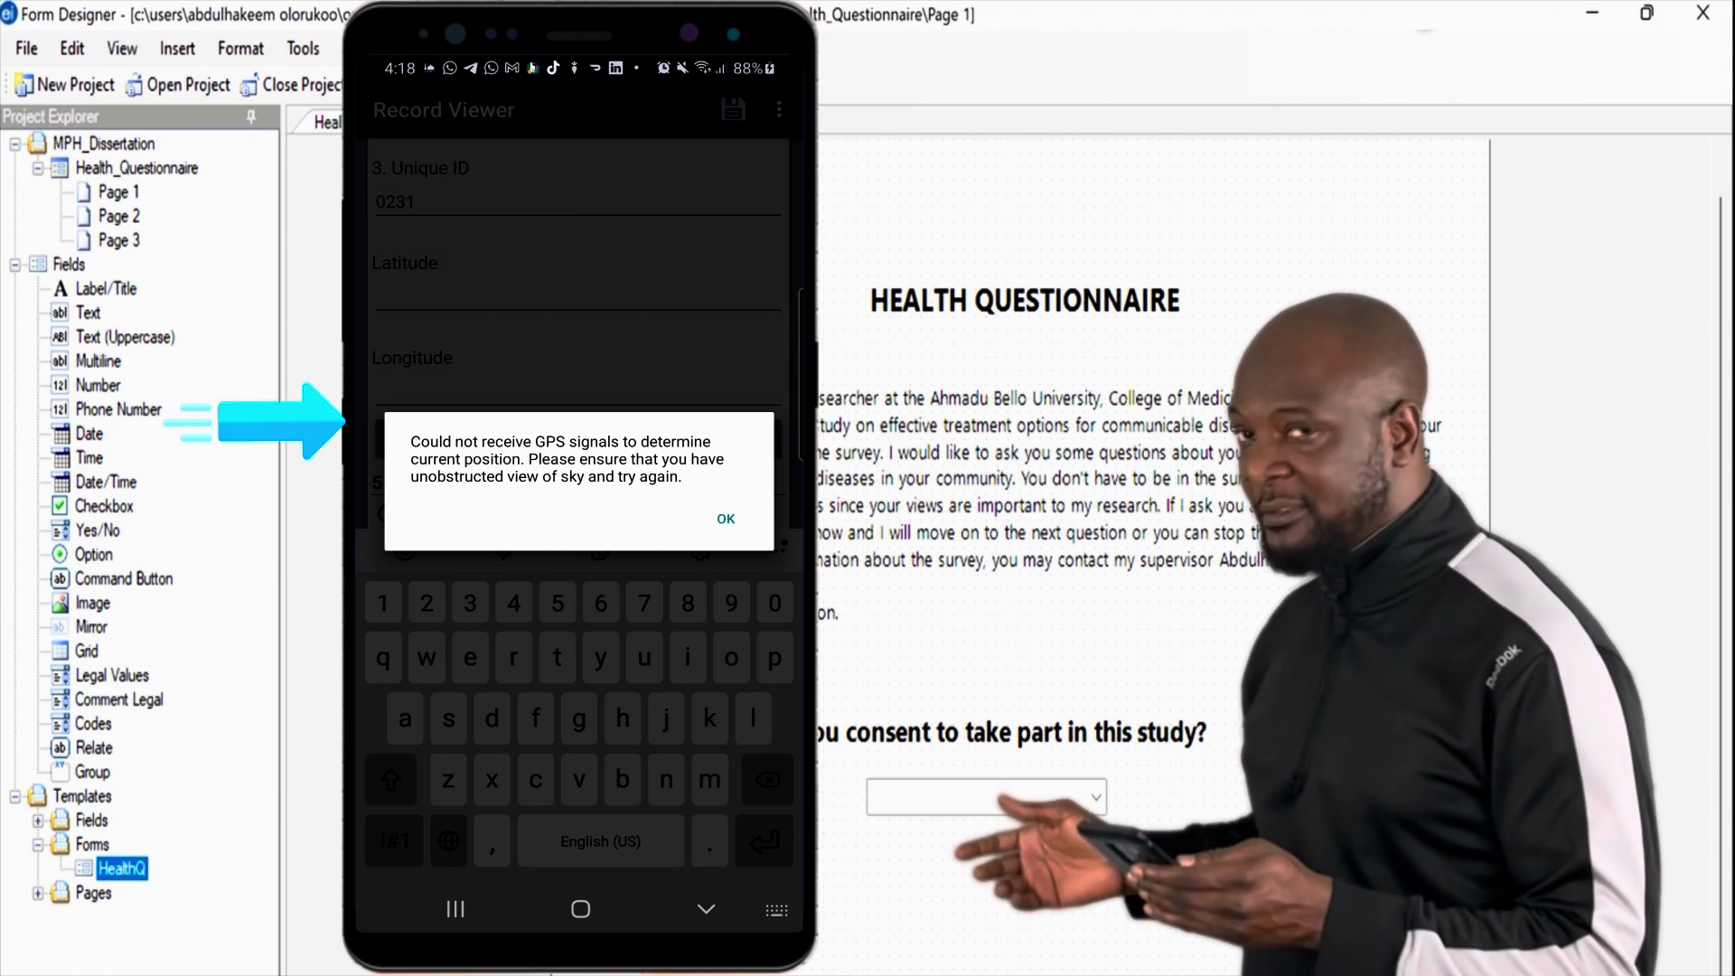
click(725, 518)
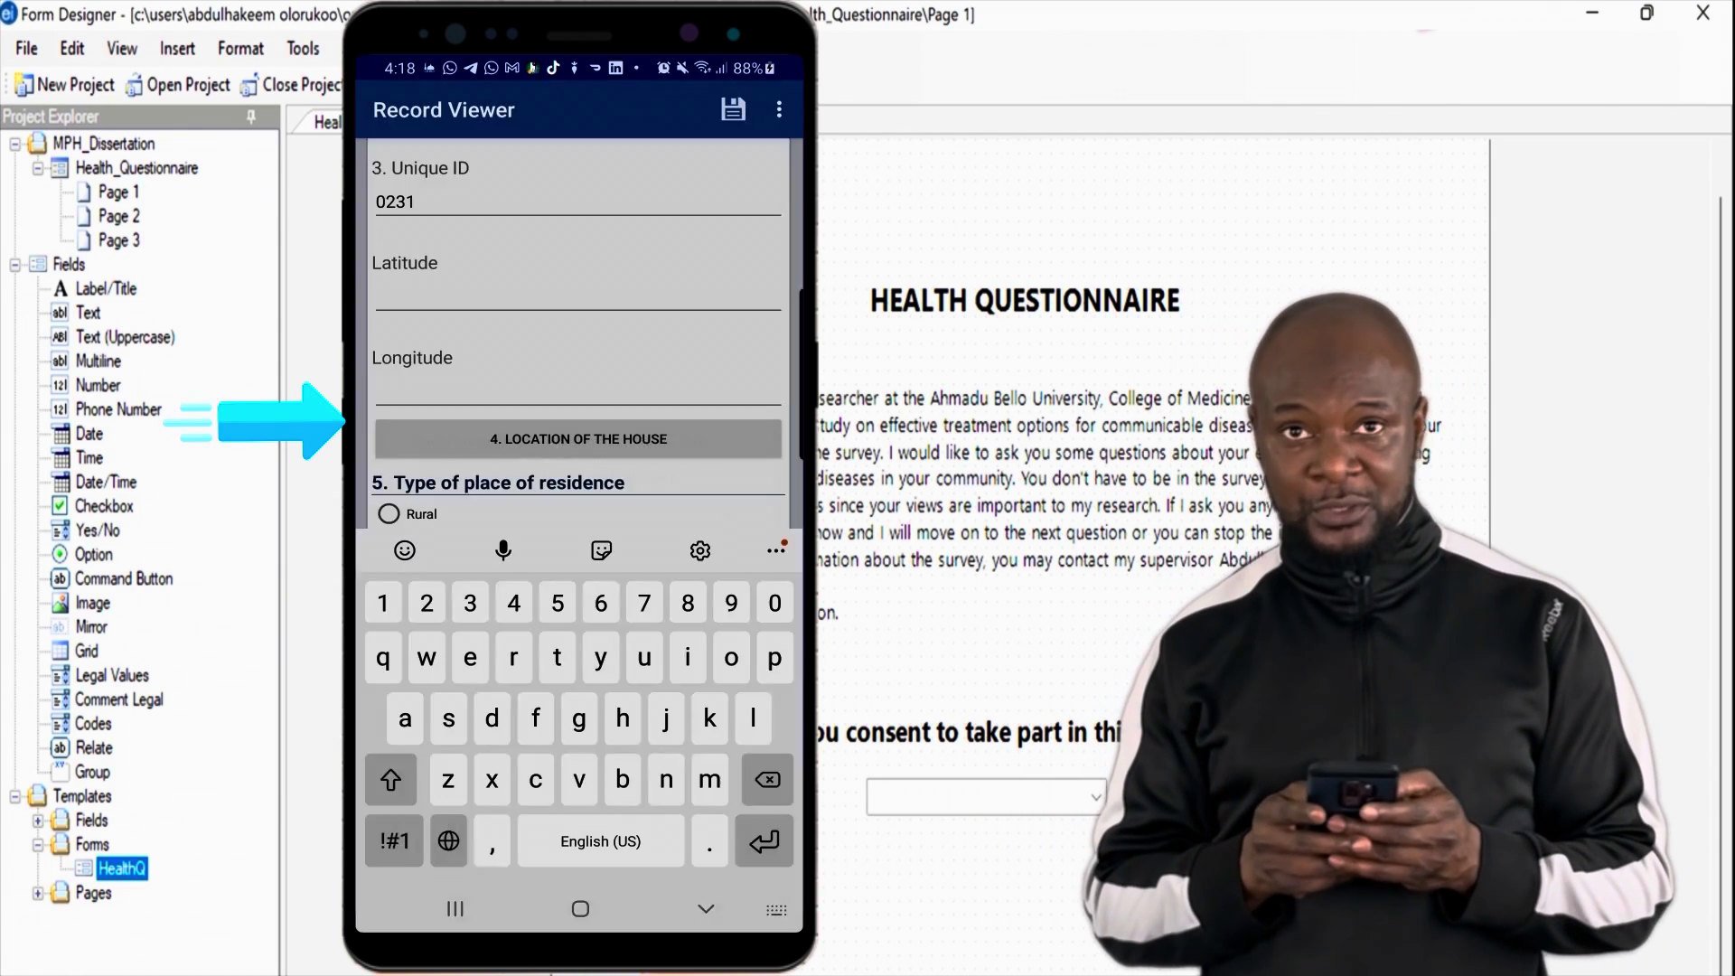
Step: Set place of residence to Rural and age to 18
scroll(578, 361, down, 2)
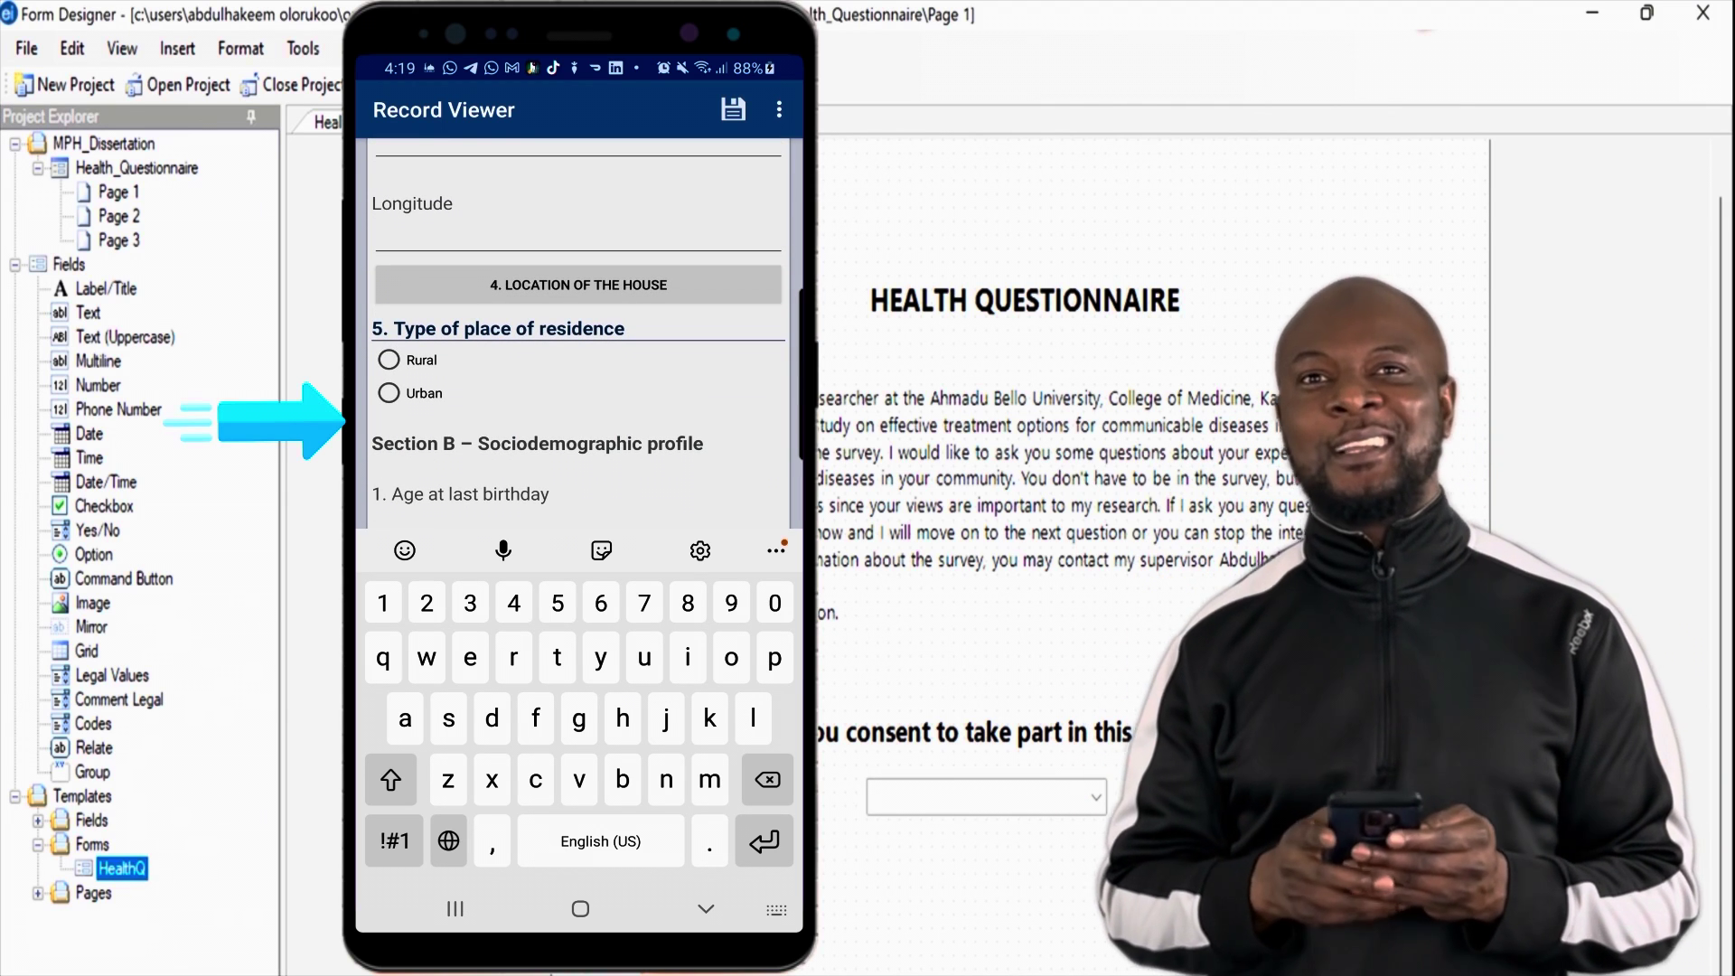
click(388, 359)
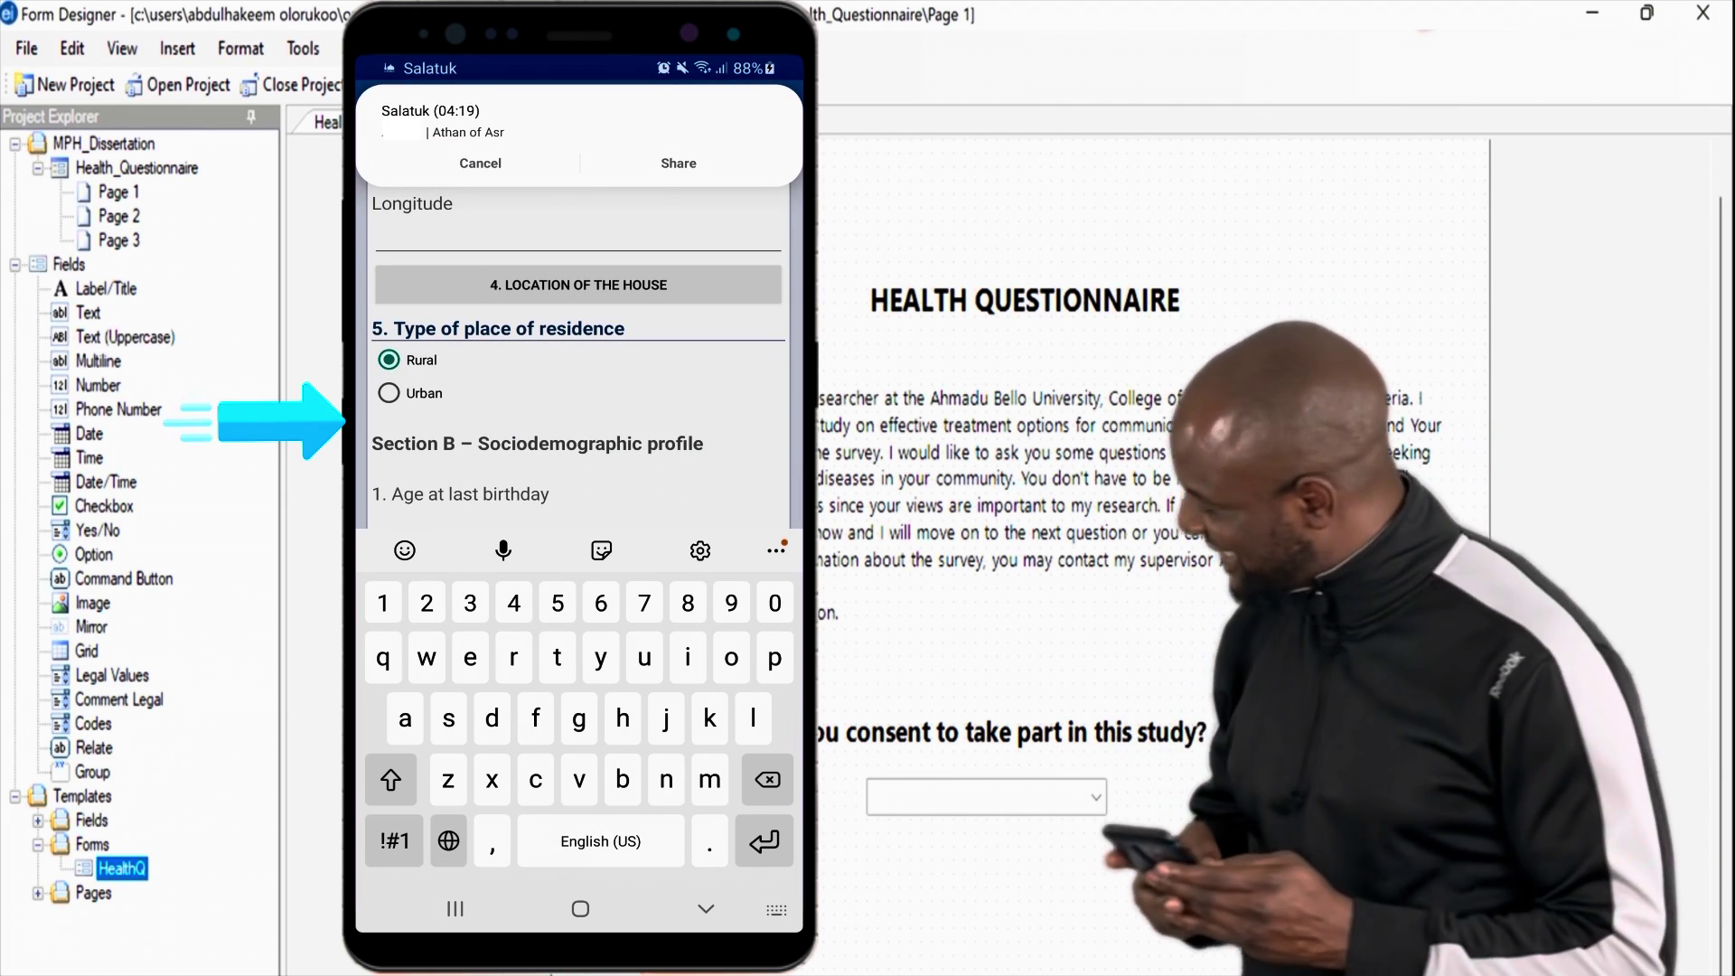
text(18)
key(Return)
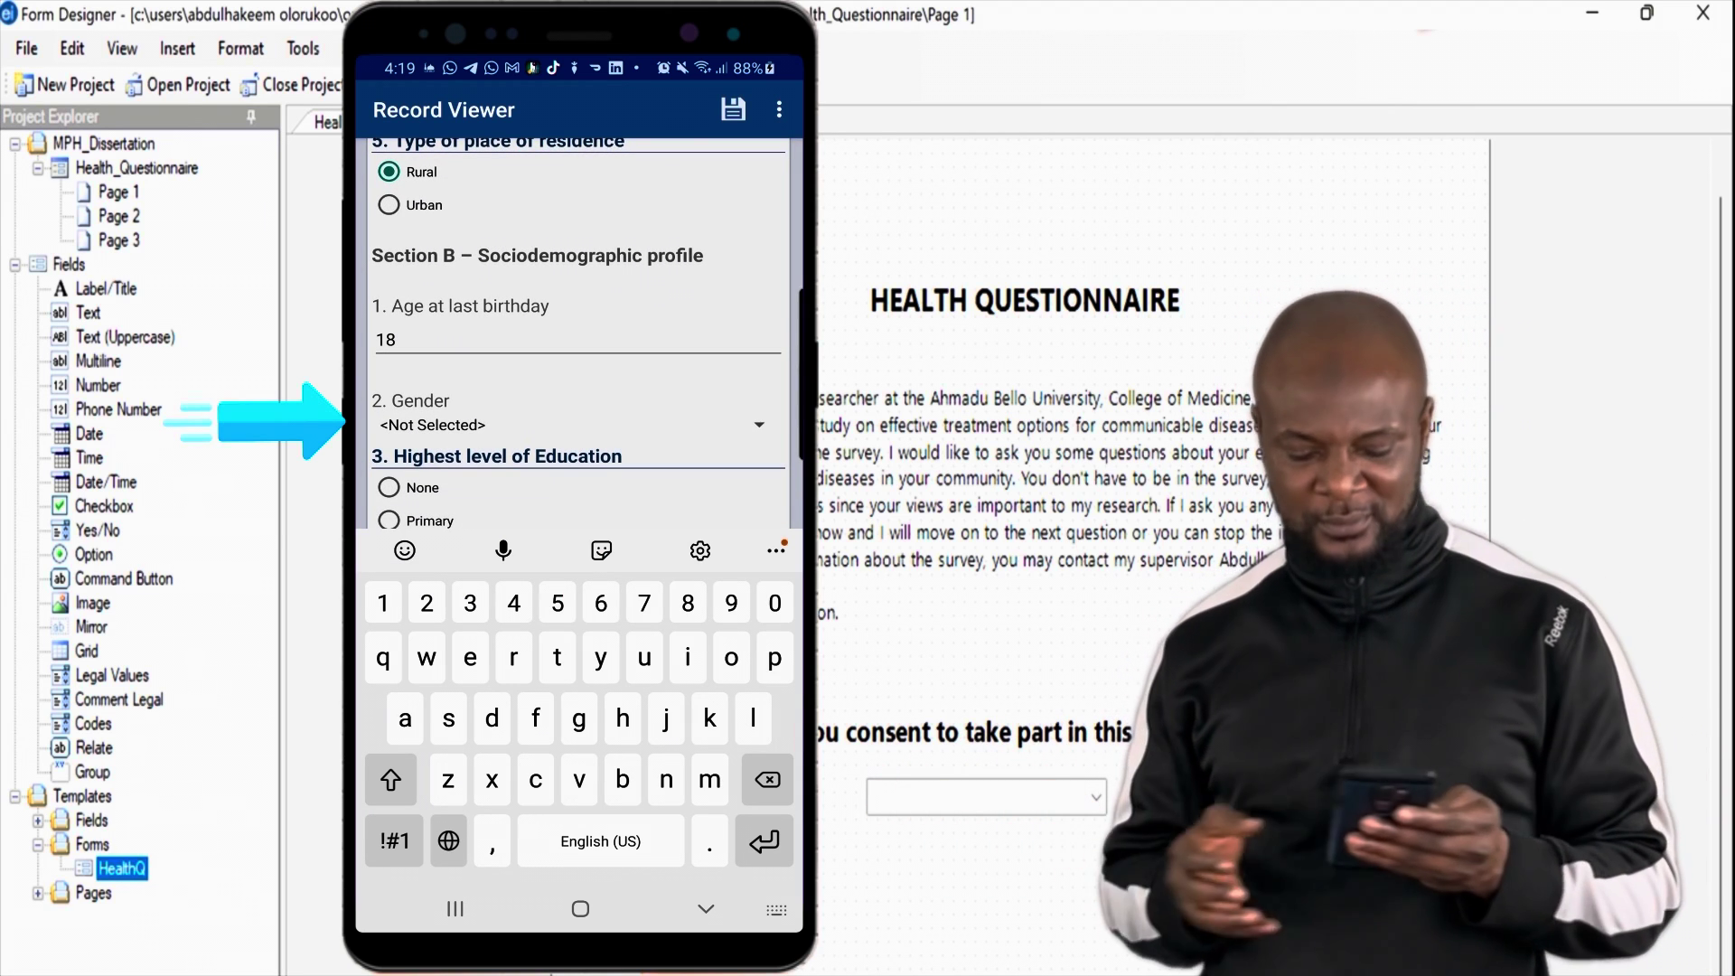
Step: Choose Male for gender and Hausa for ethnicity
click(579, 425)
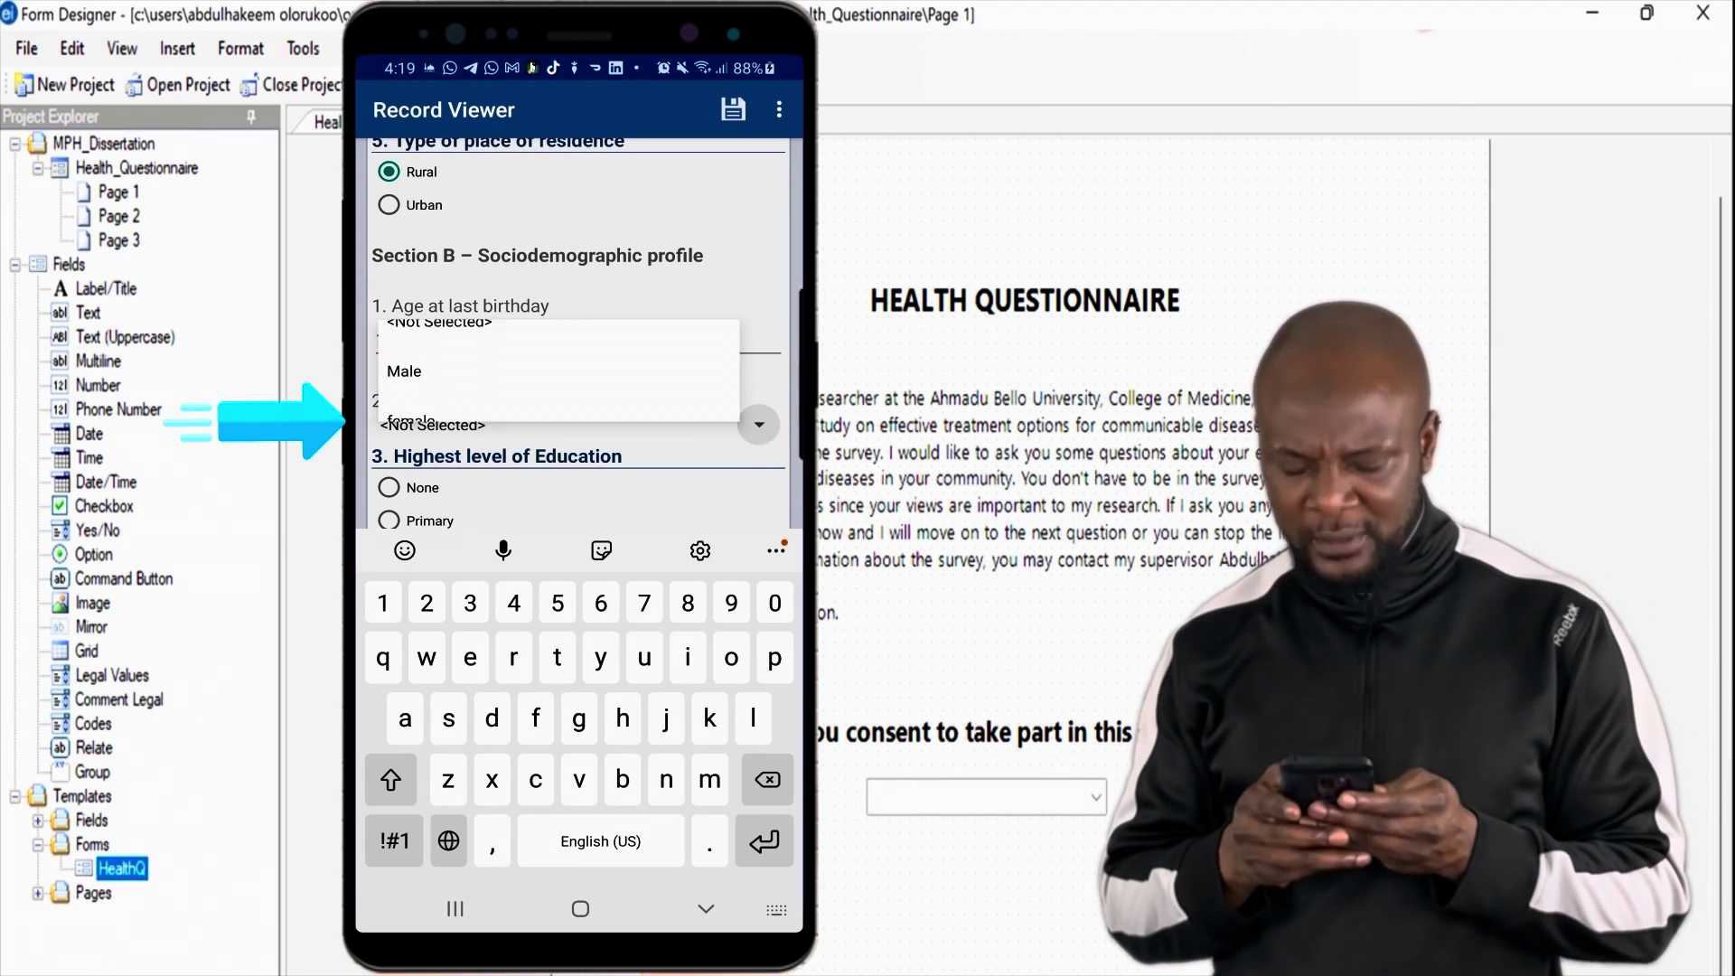
click(407, 341)
scroll(578, 334, down, 3)
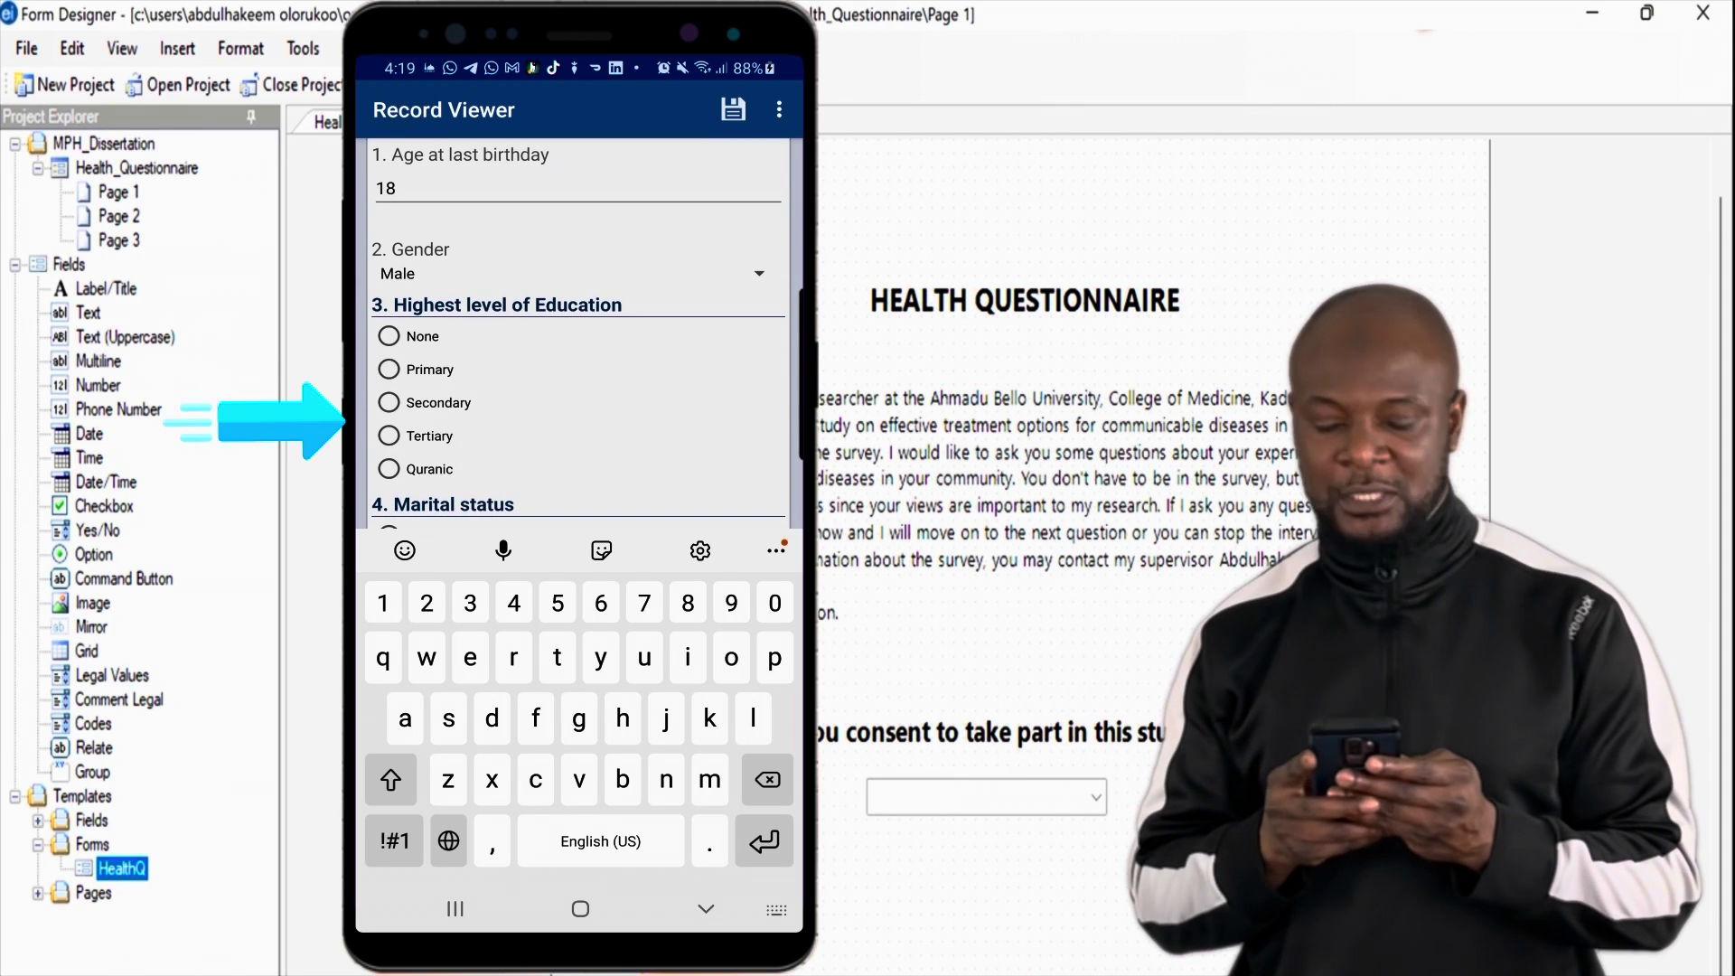
scroll(578, 334, down, 3)
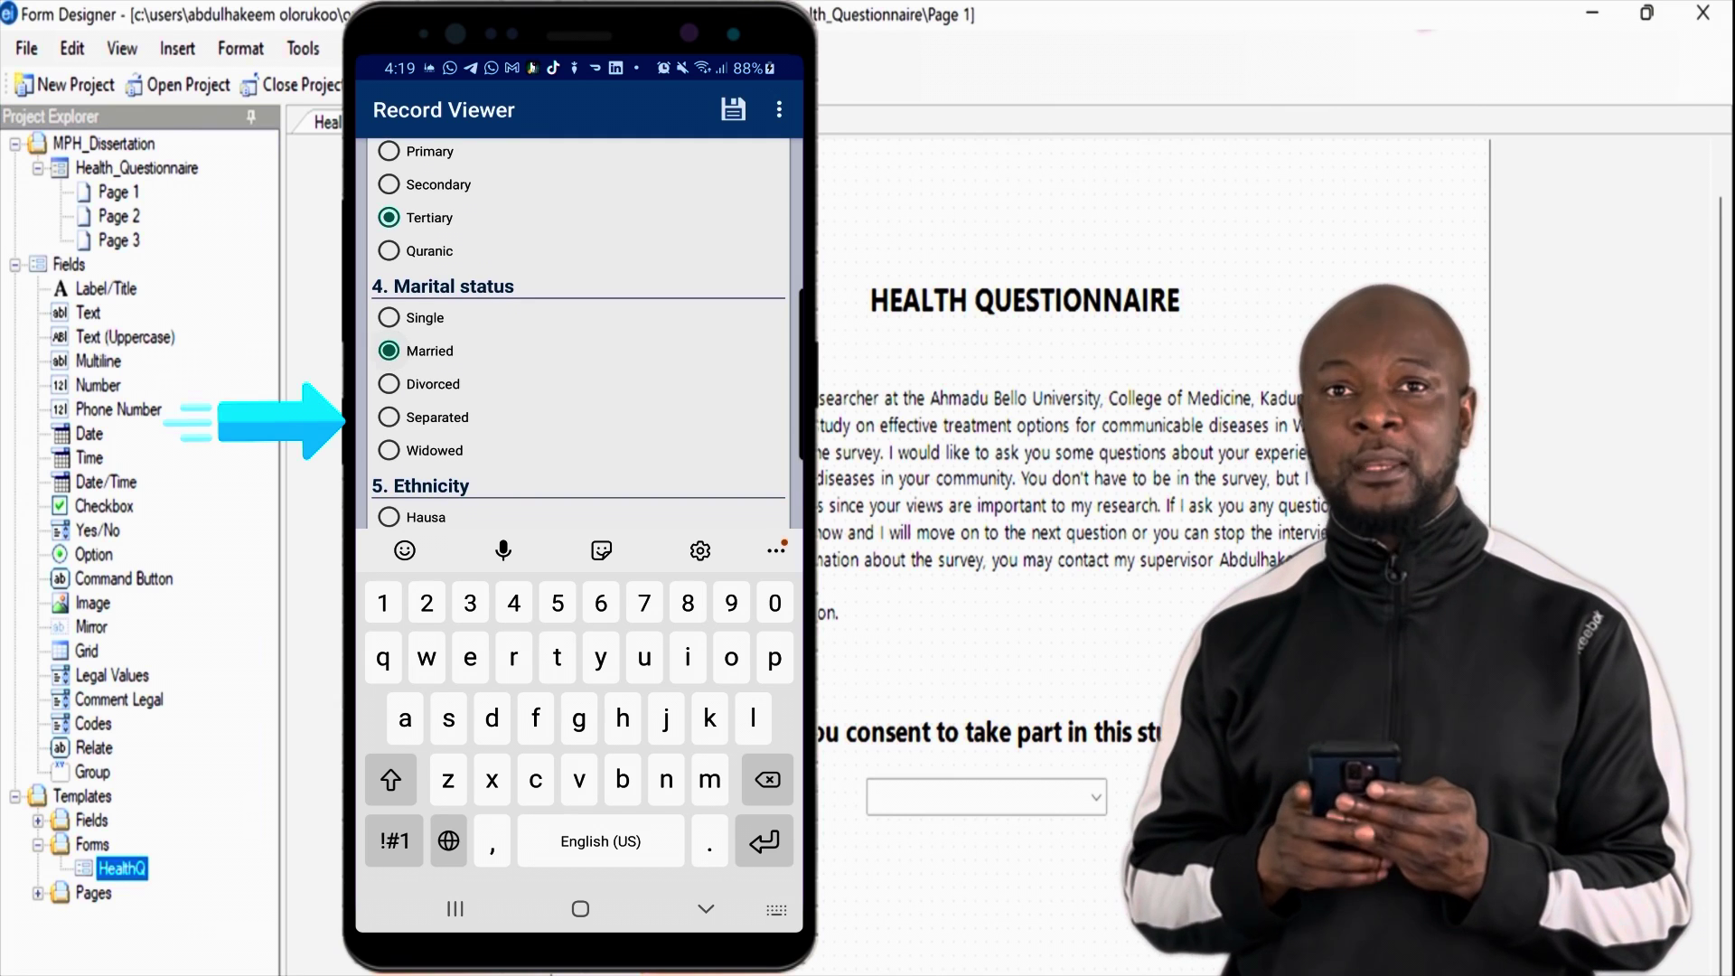
scroll(579, 334, down, 2)
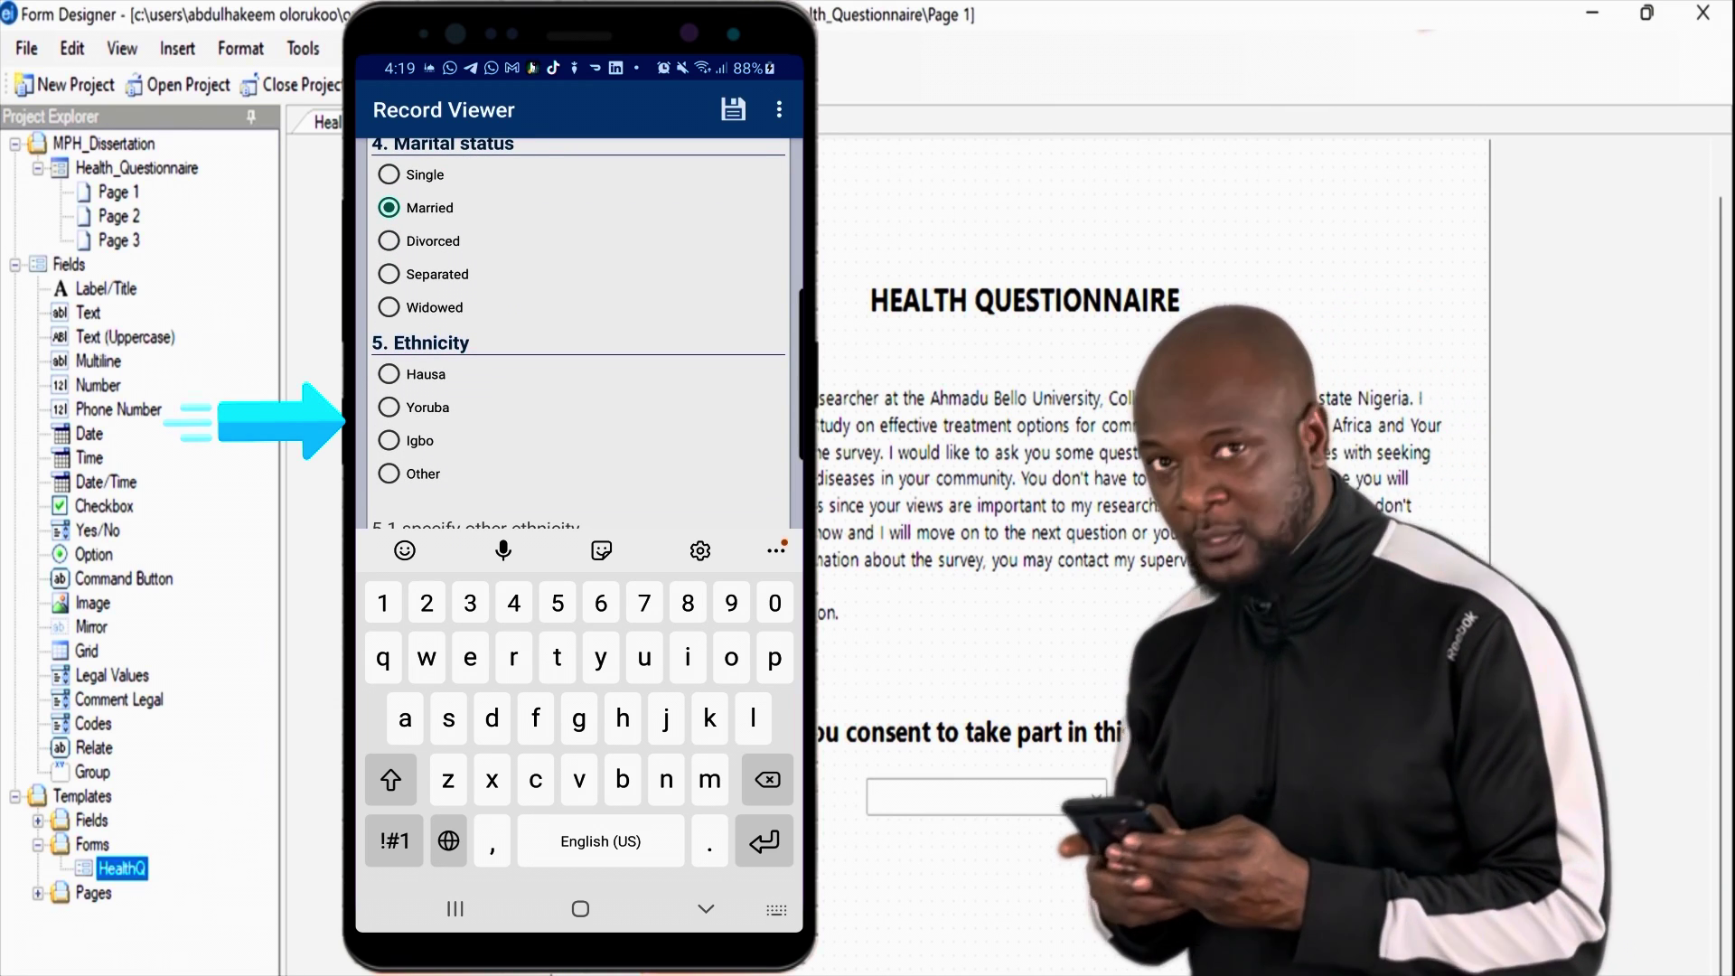
click(389, 373)
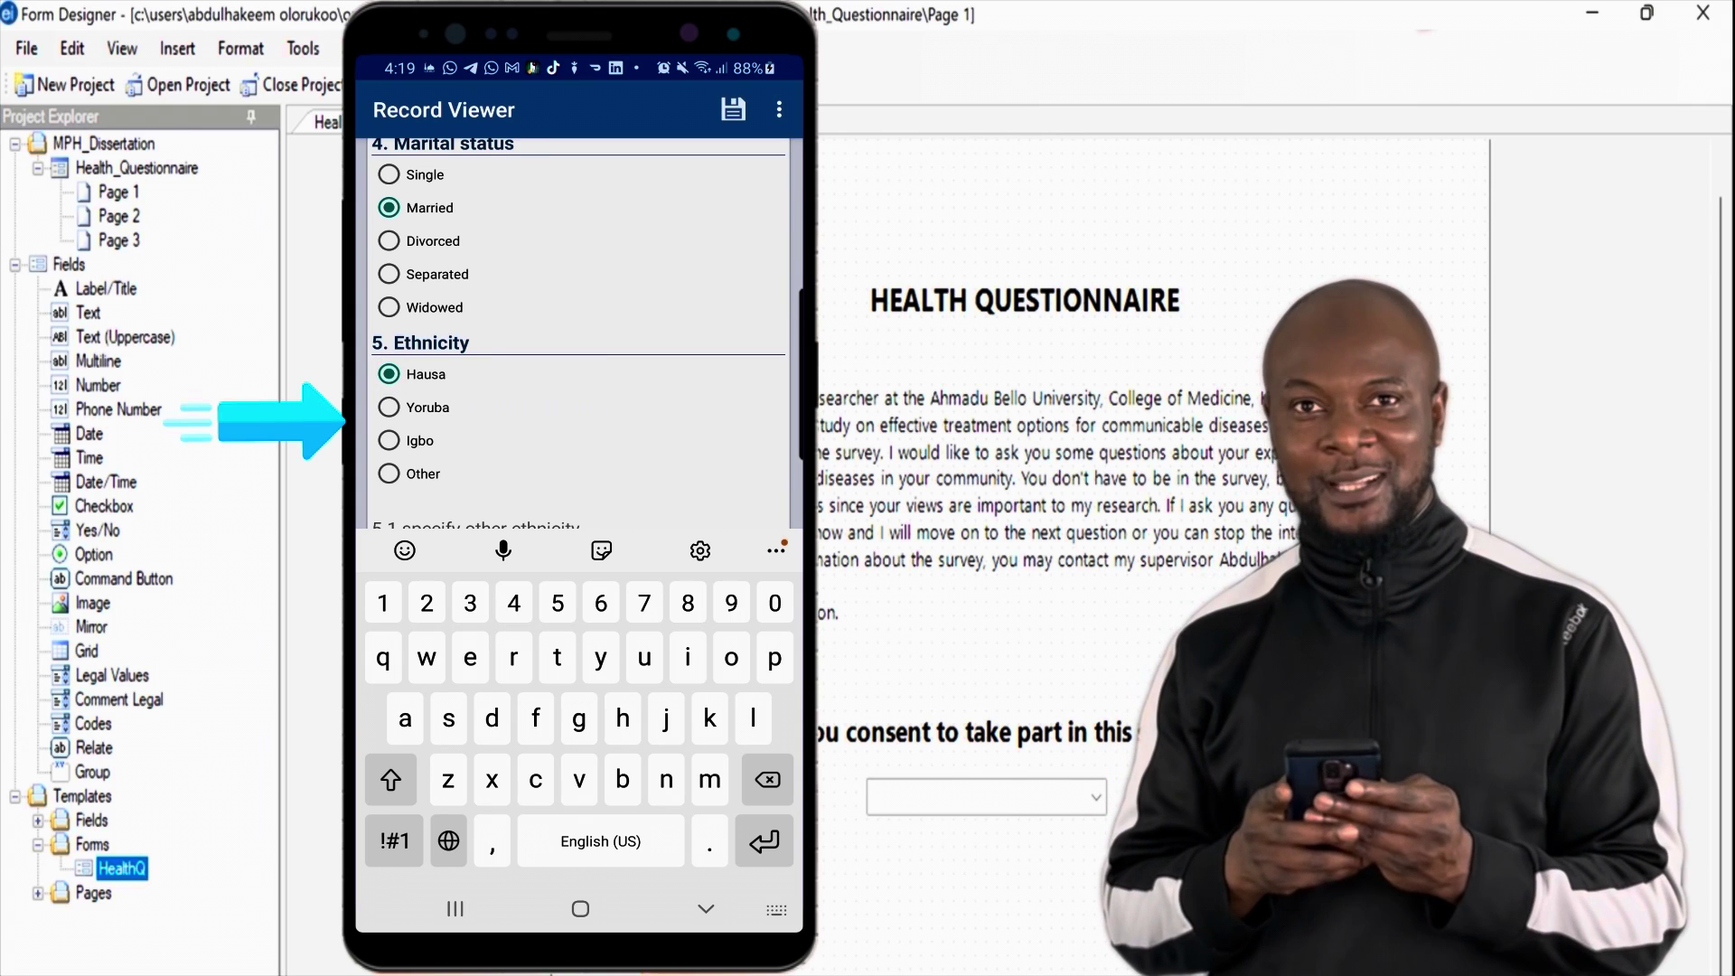
scroll(578, 334, down, 1)
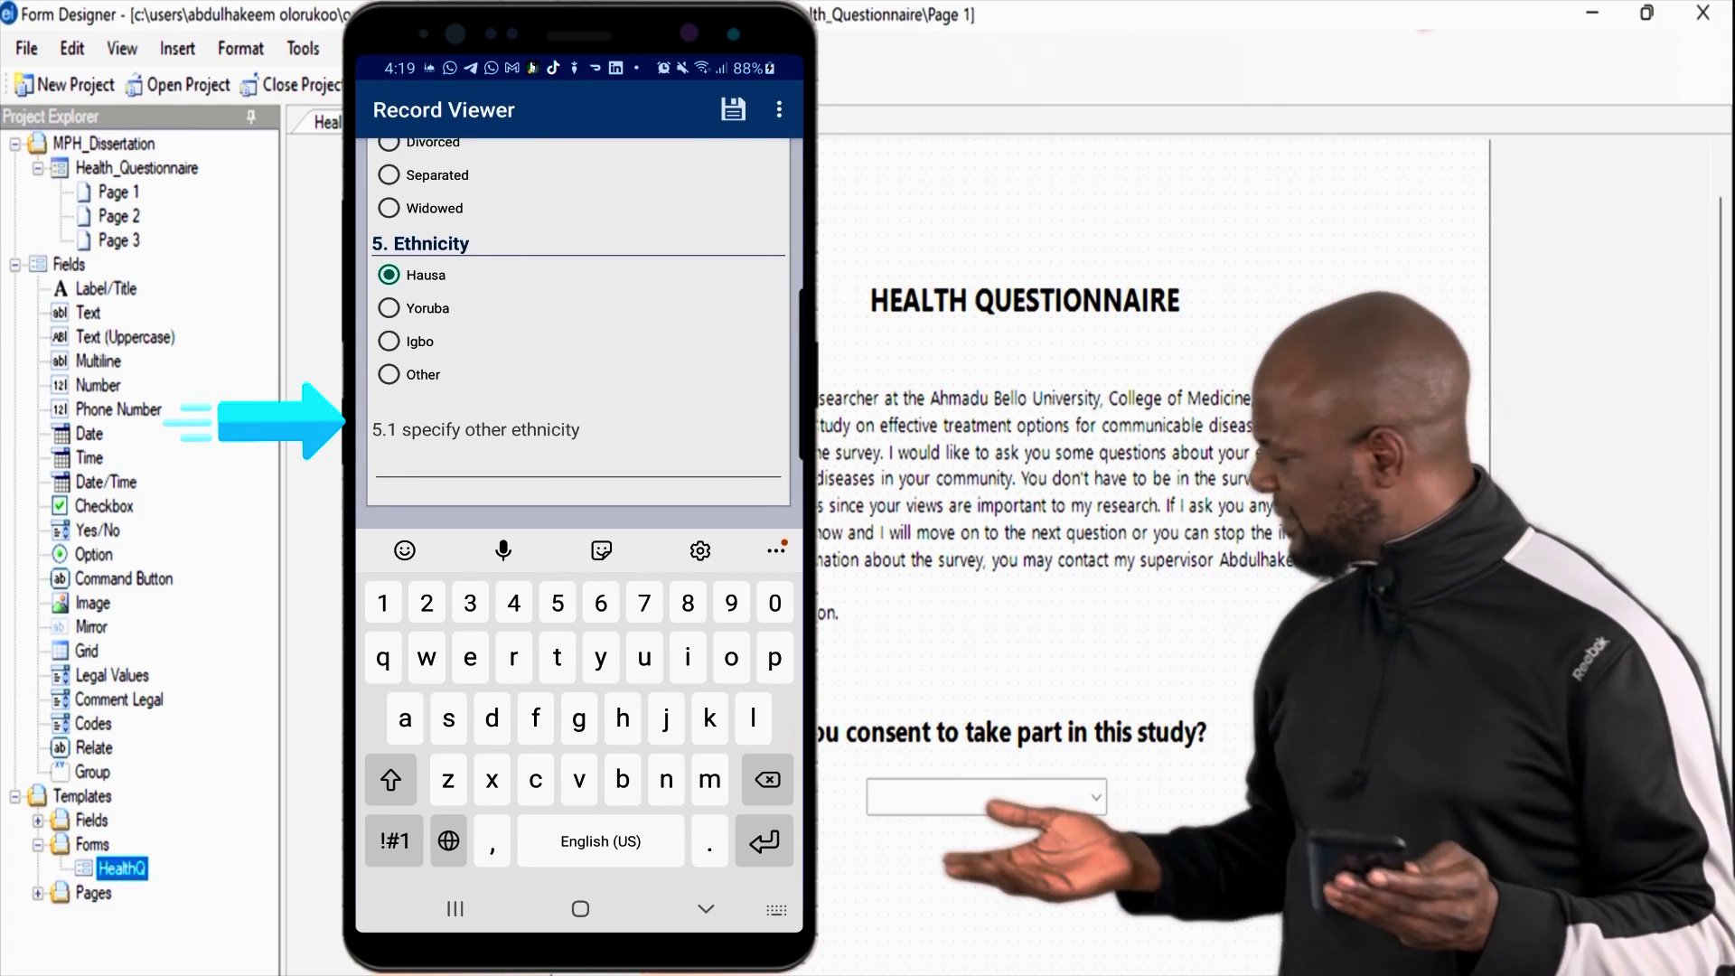
Step: Hide the keyboard and save the completed HEALTHQ record
key(Escape)
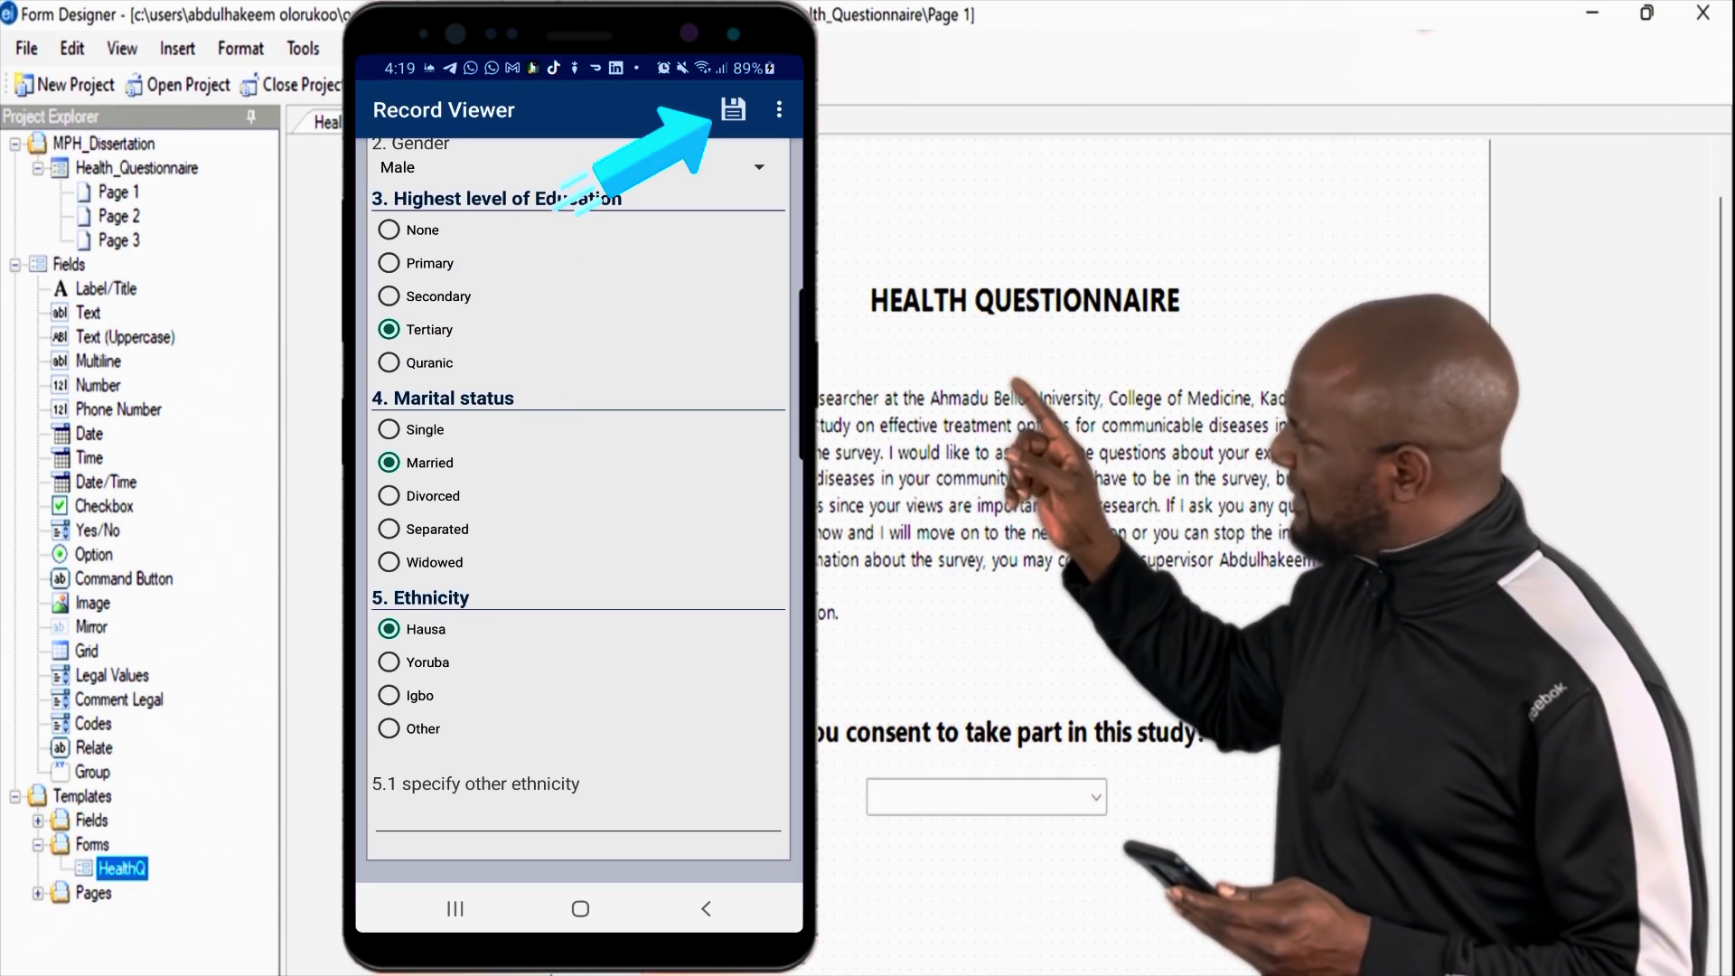
click(733, 109)
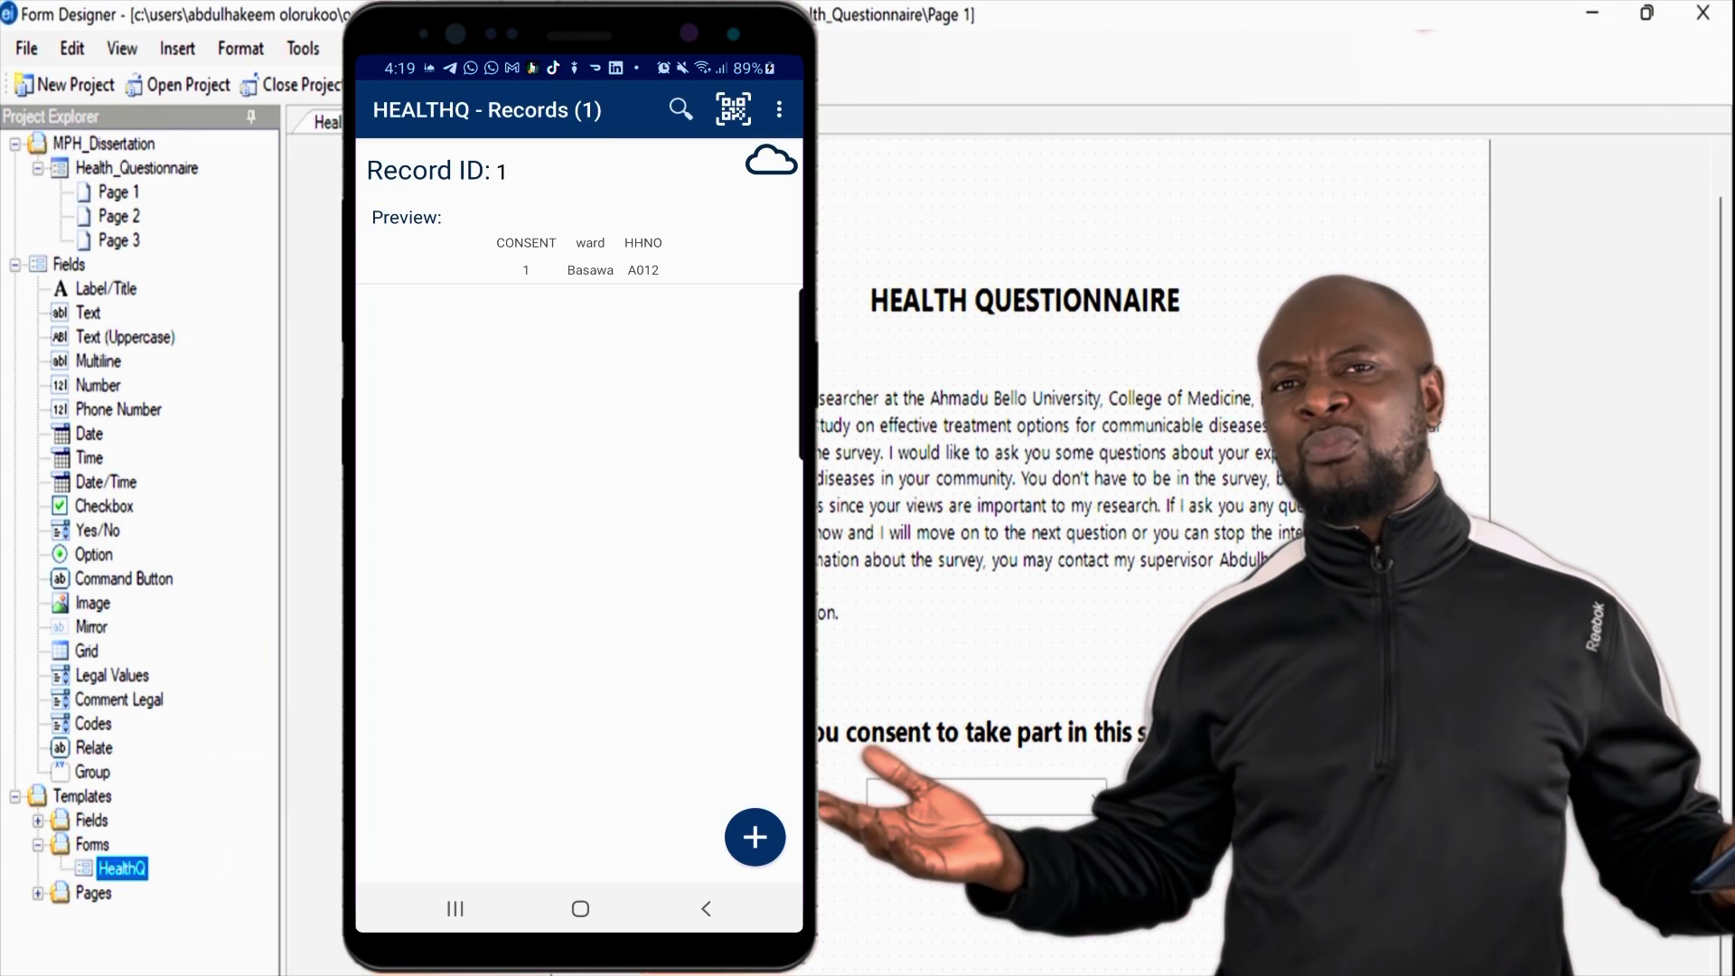